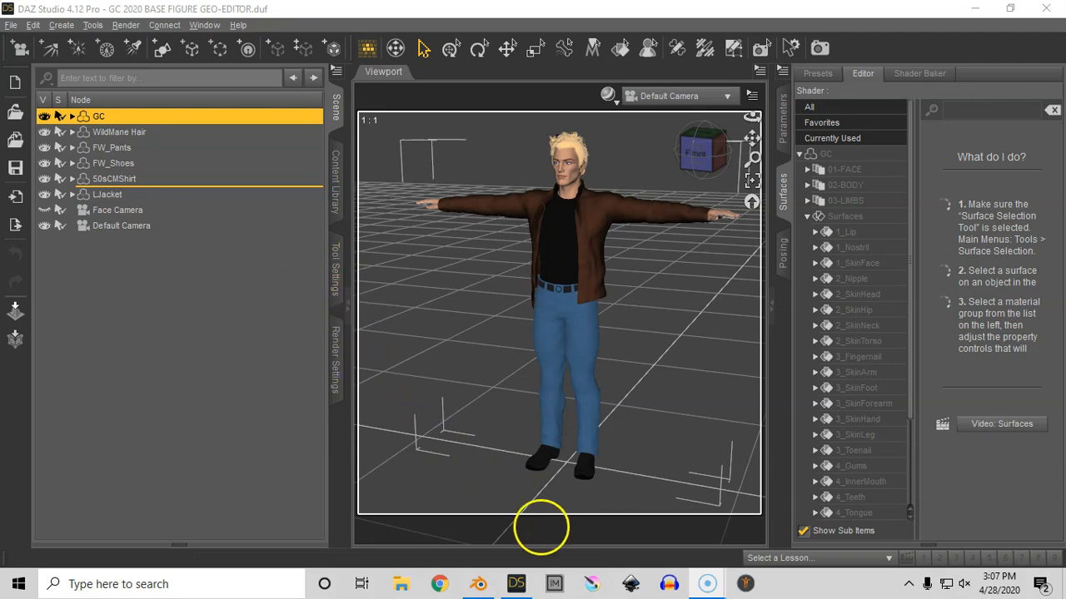
Step: Switch to Blender, show the Genesis body's material slots in an enlarged list, and sort the slots alphabetically
click(480, 583)
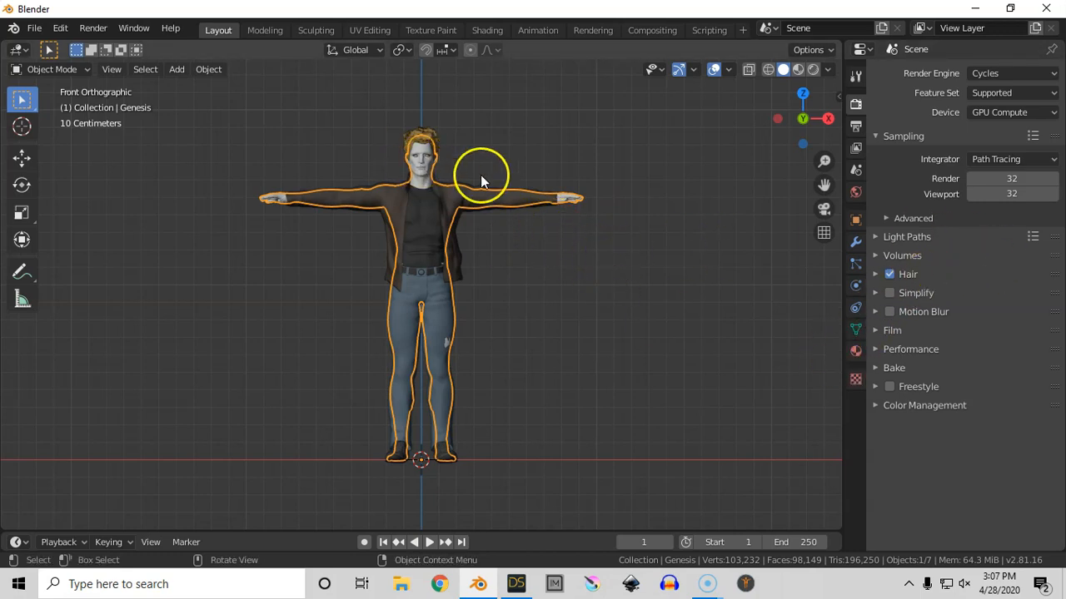
click(857, 352)
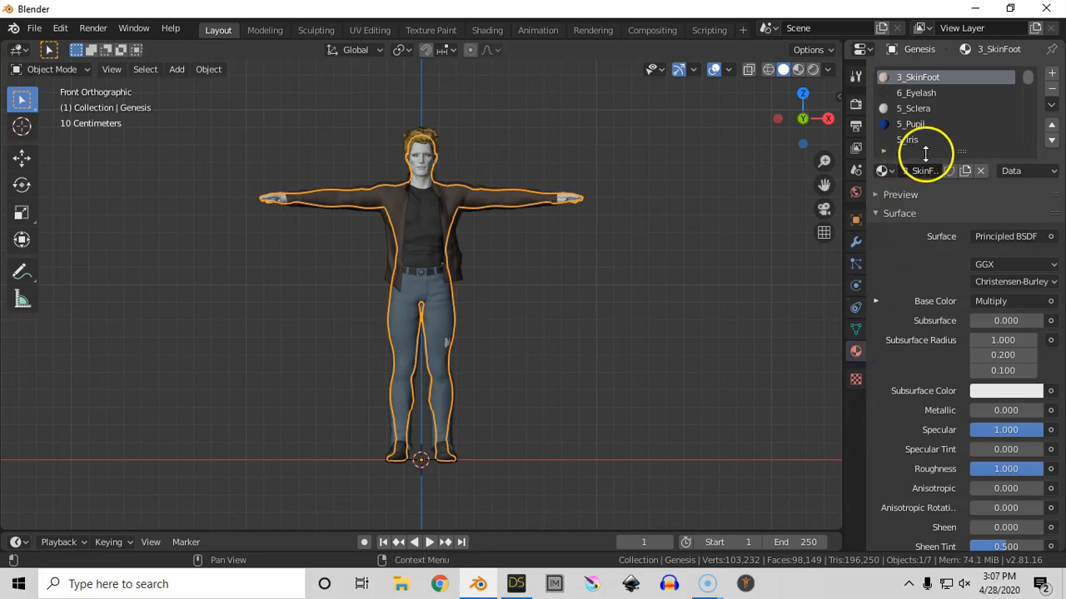
drag(961, 157, 958, 260)
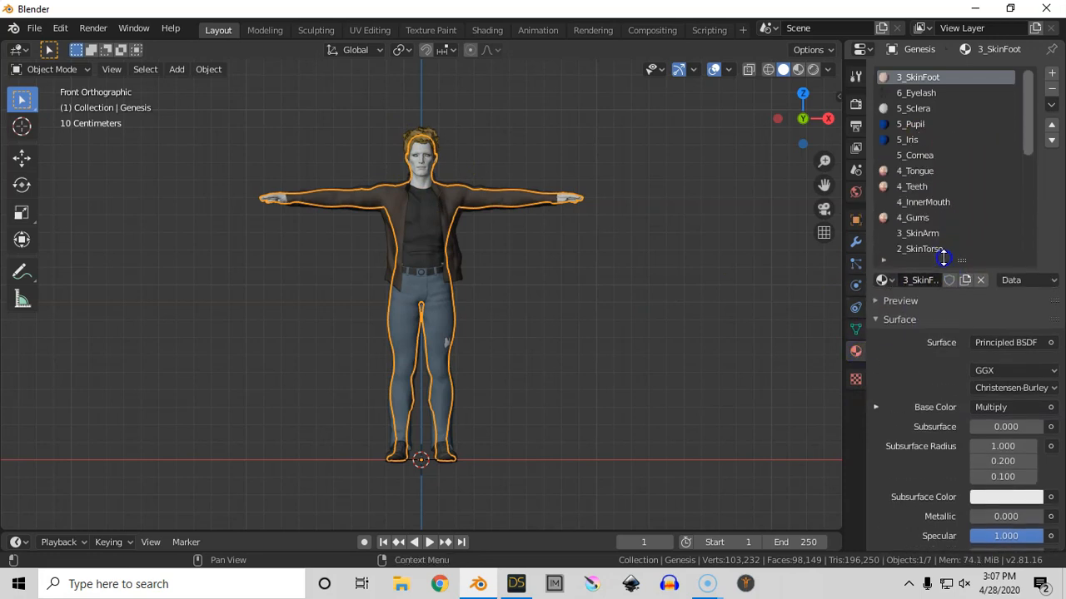
click(883, 260)
click(1010, 274)
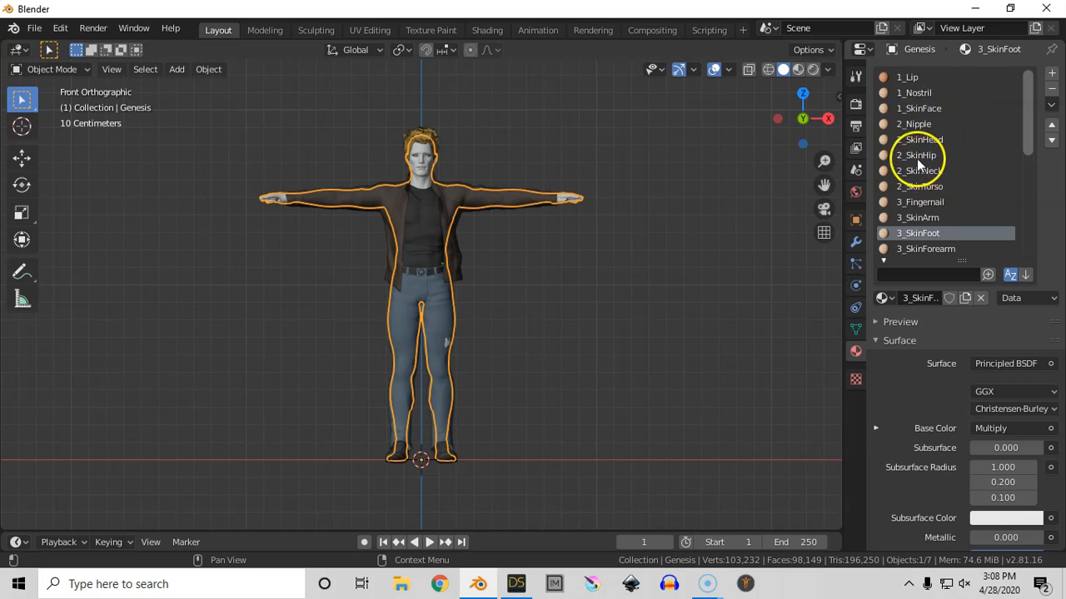
Step: Isolate the Genesis body in local view and enter Edit Mode with no vertices selected
key(KP_Divide)
key(KP_Divide)
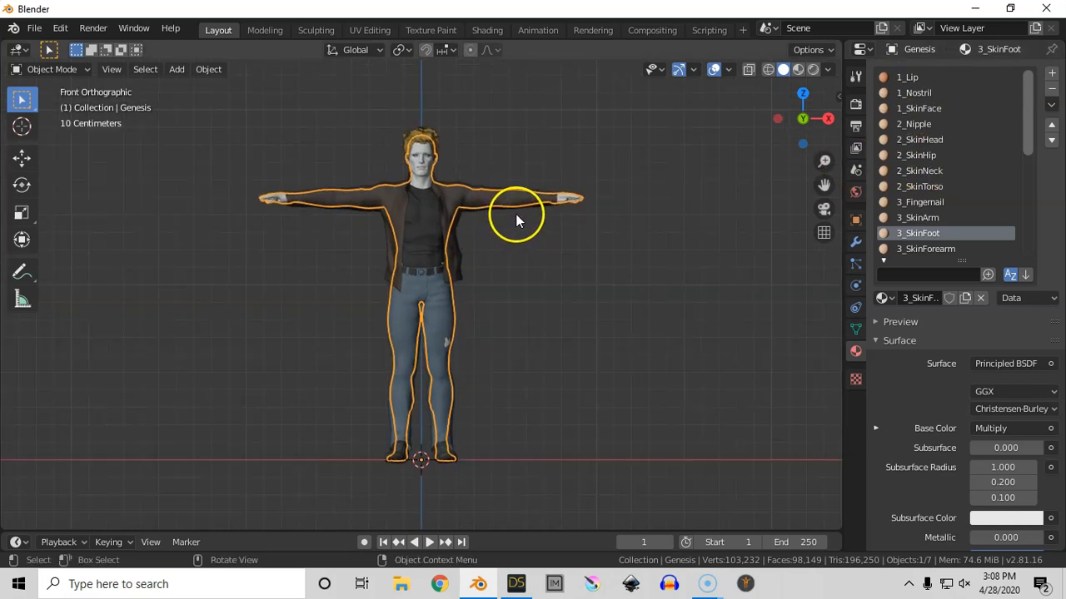
key(KP_Divide)
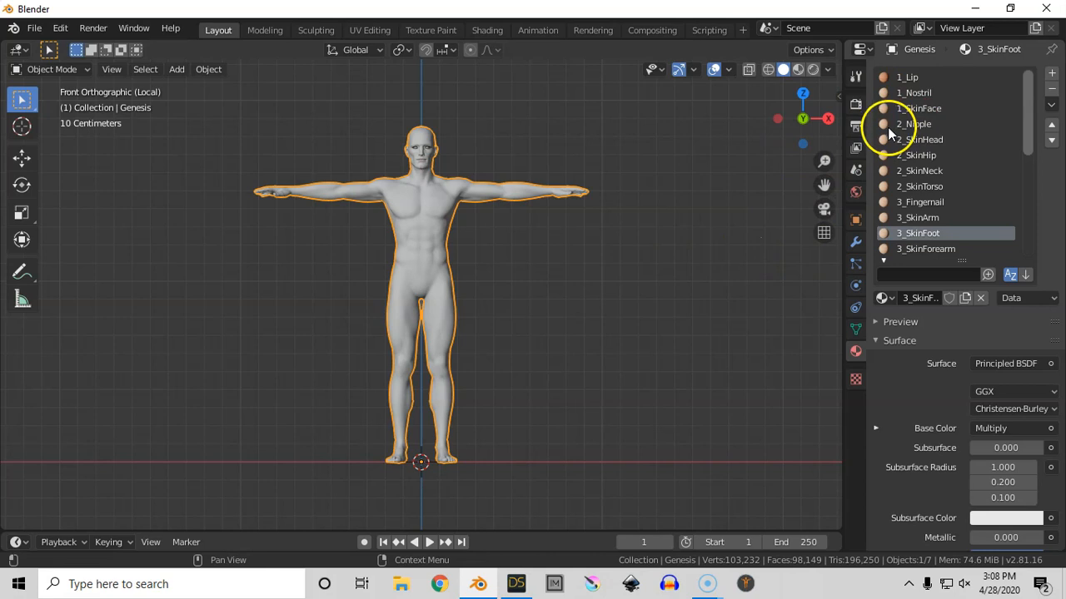
key(Tab)
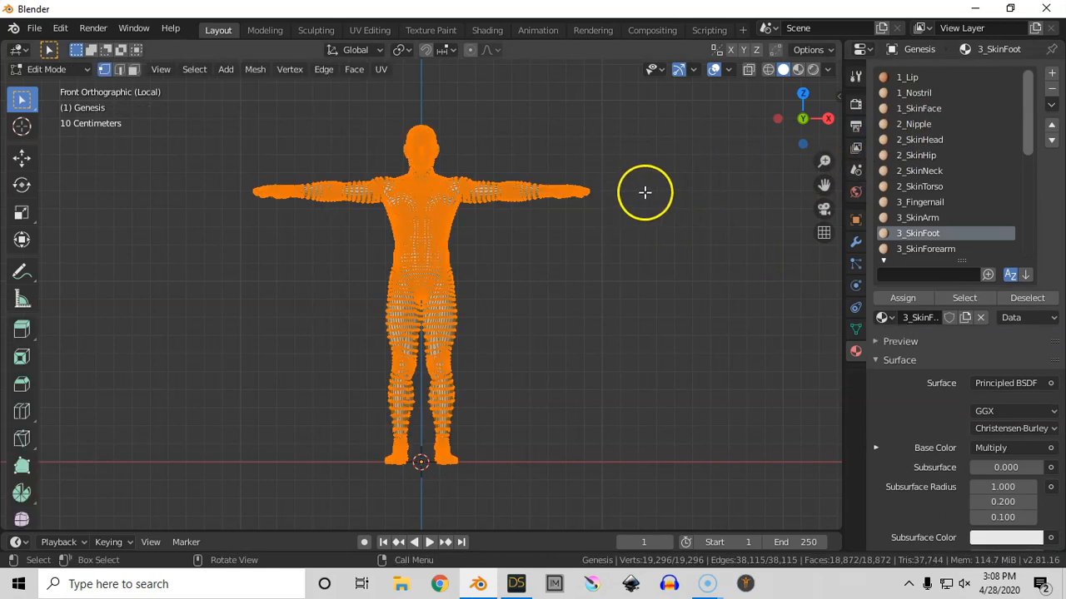
key(alt+a)
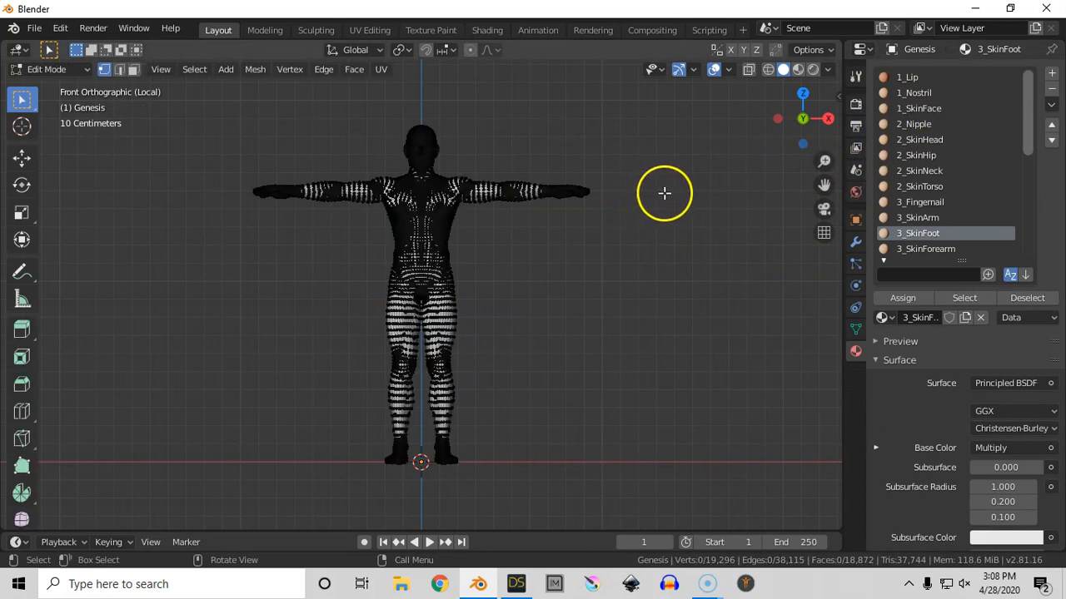
Step: In wireframe shading, select the 1_Nostril faces and assign them to the 1_SkinFace material, clearing the selection
click(919, 94)
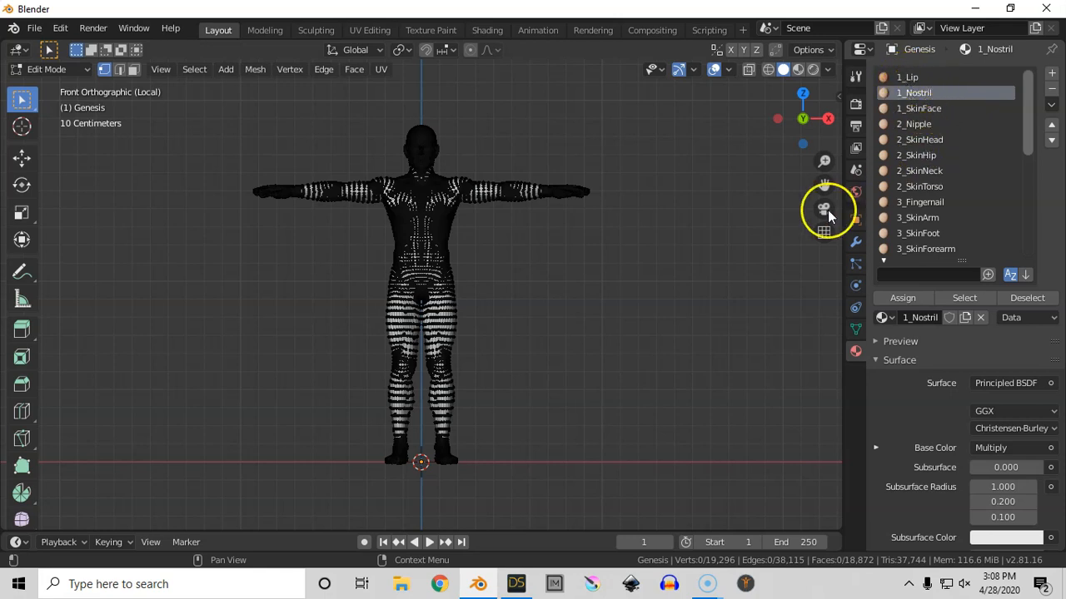
click(961, 298)
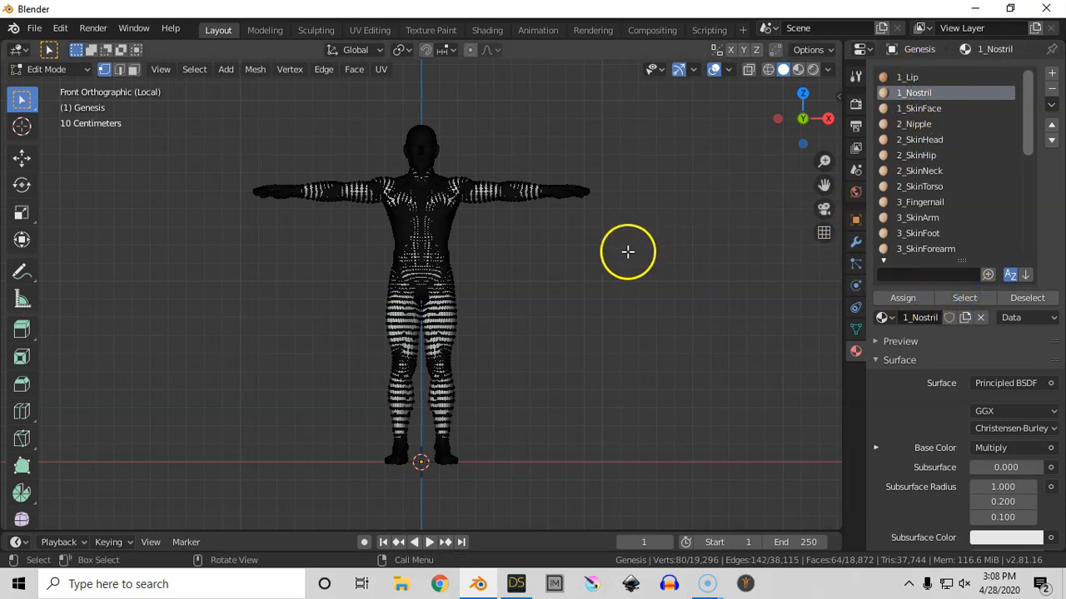
key(KP_Decimal)
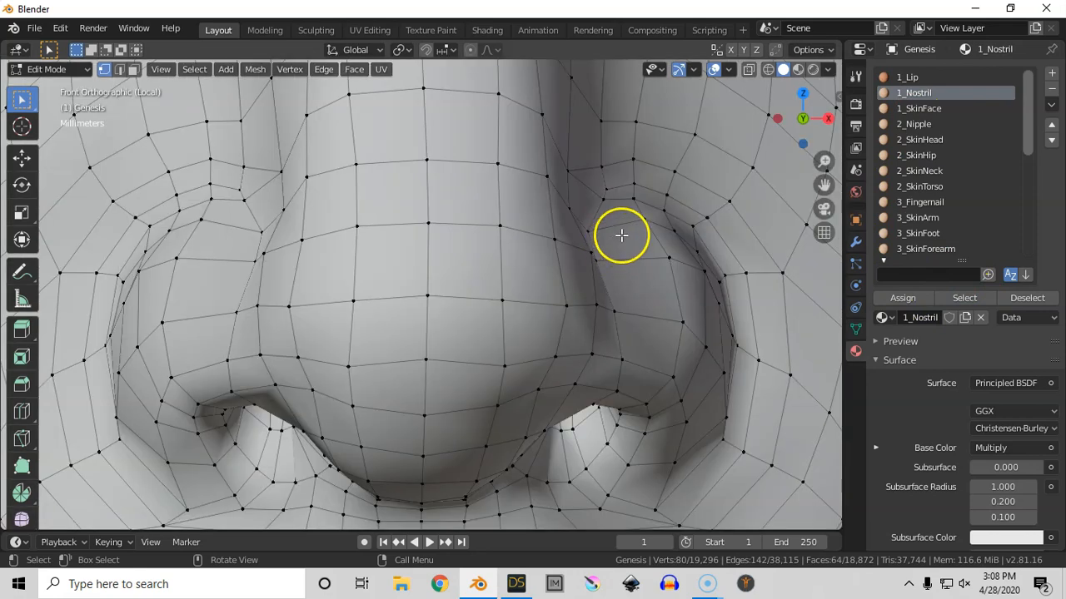
key(z)
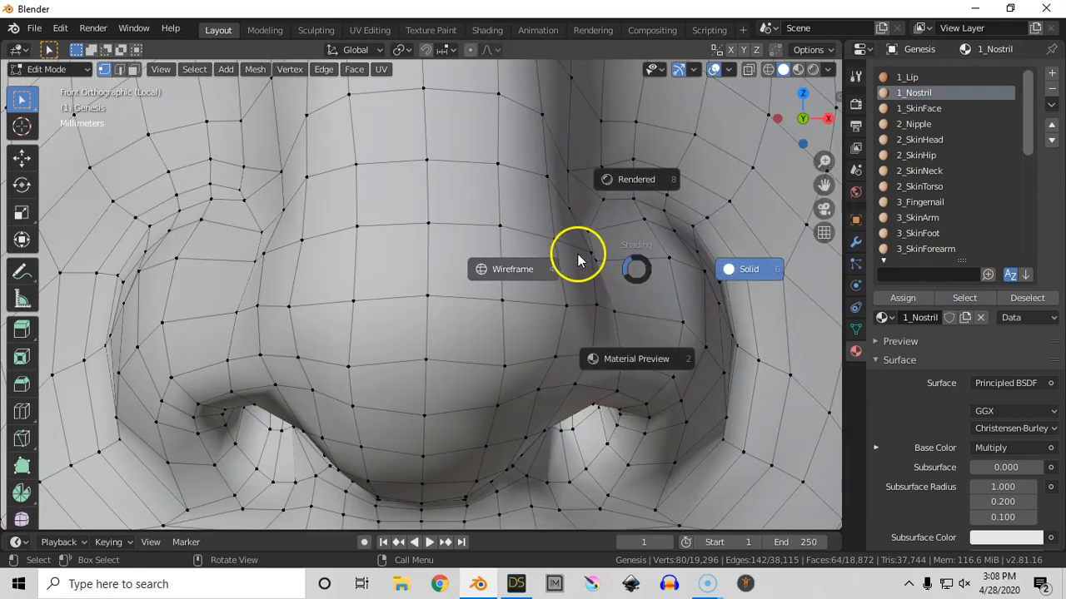
click(523, 266)
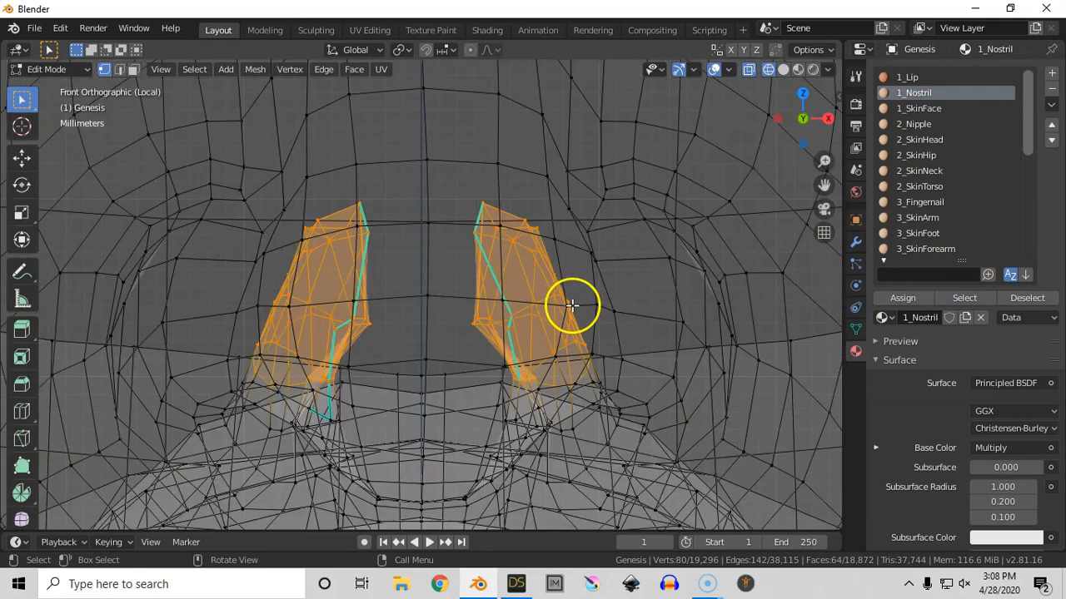
scroll(559, 296, down, 5)
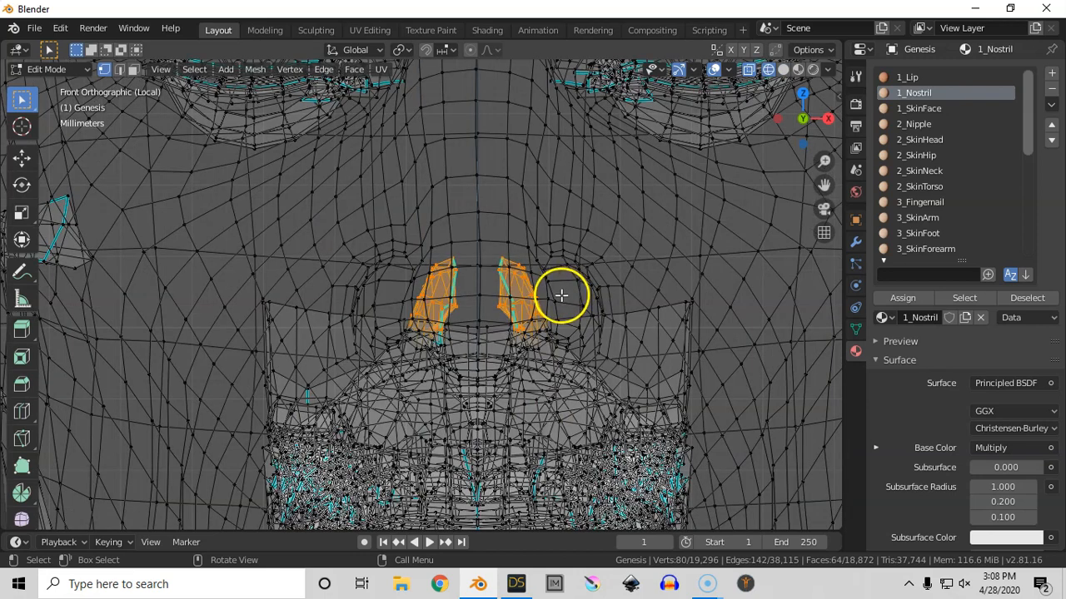
click(916, 108)
click(905, 299)
key(a)
key(alt+a)
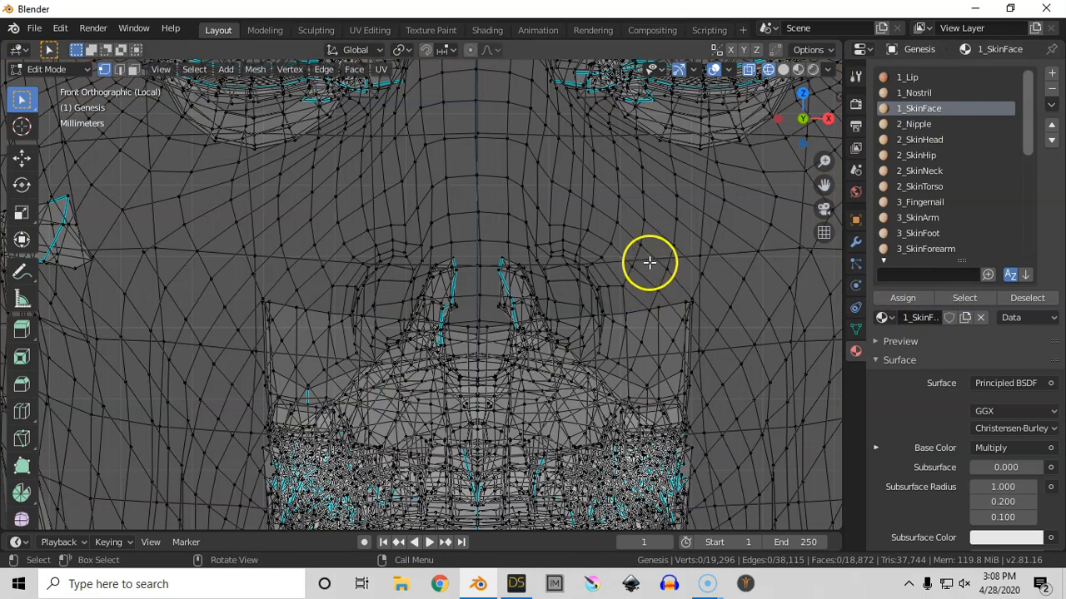
Step: Check the merged face material by hiding the 1_SkinFace faces and inspecting the remaining head geometry
click(968, 298)
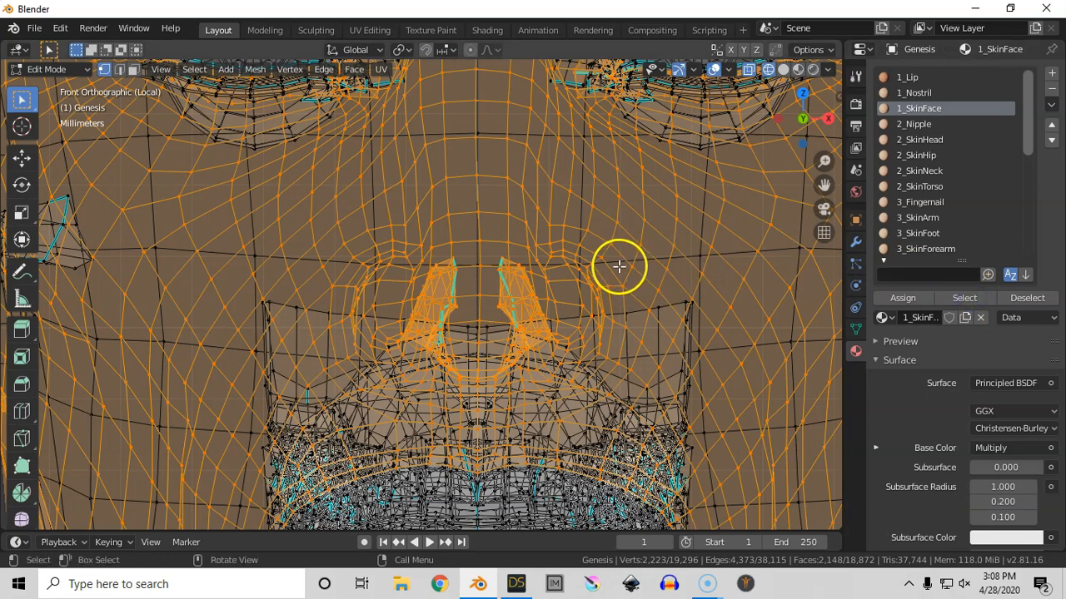
key(h)
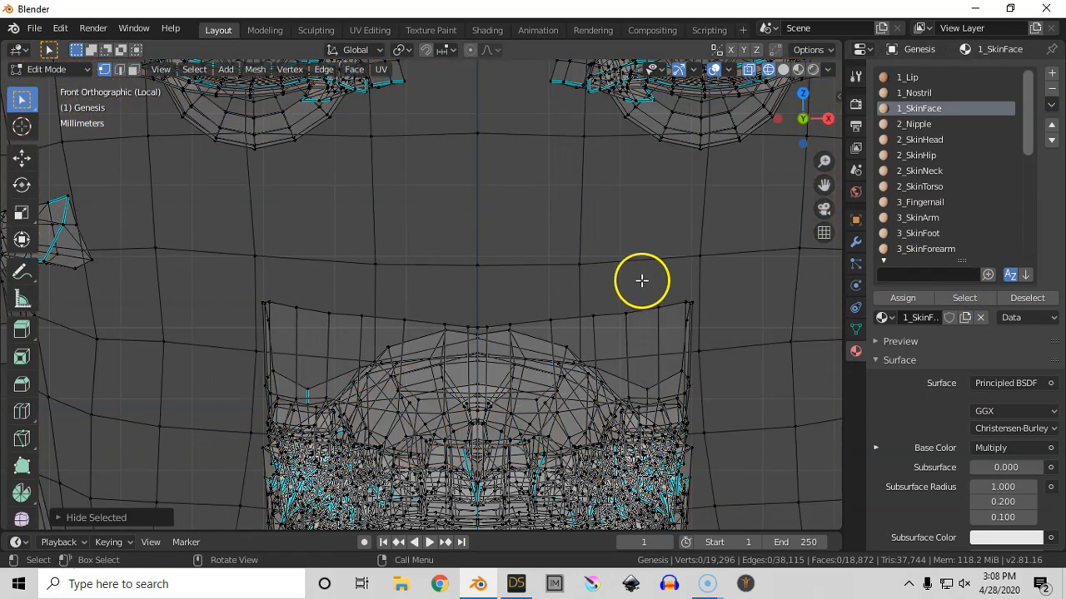
key(Home)
middle_drag(543, 250, 614, 245)
middle_drag(500, 186, 556, 199)
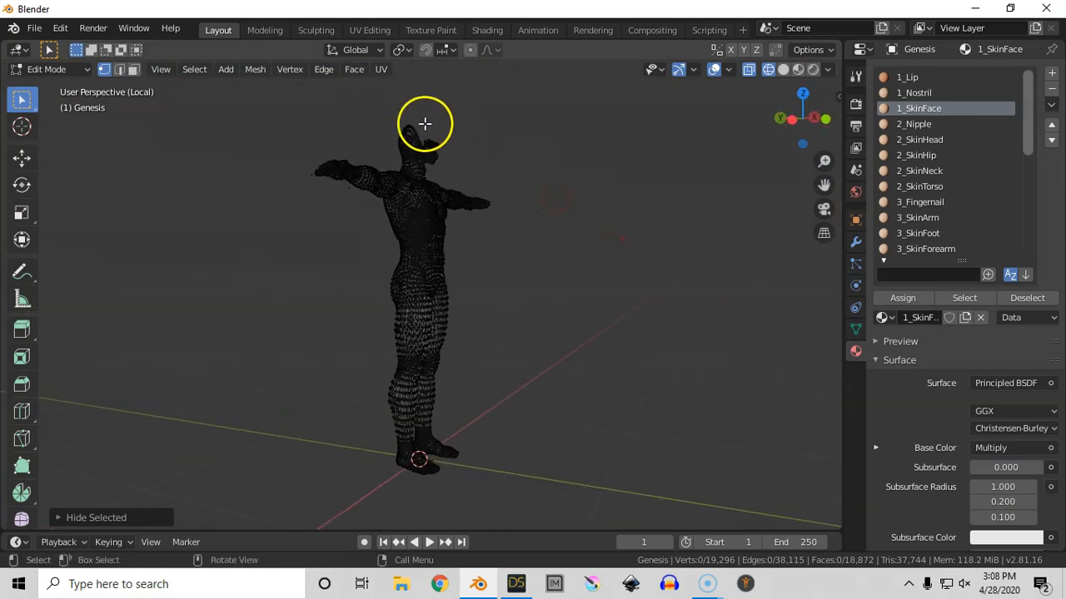
drag(437, 111, 399, 164)
key(KP_Decimal)
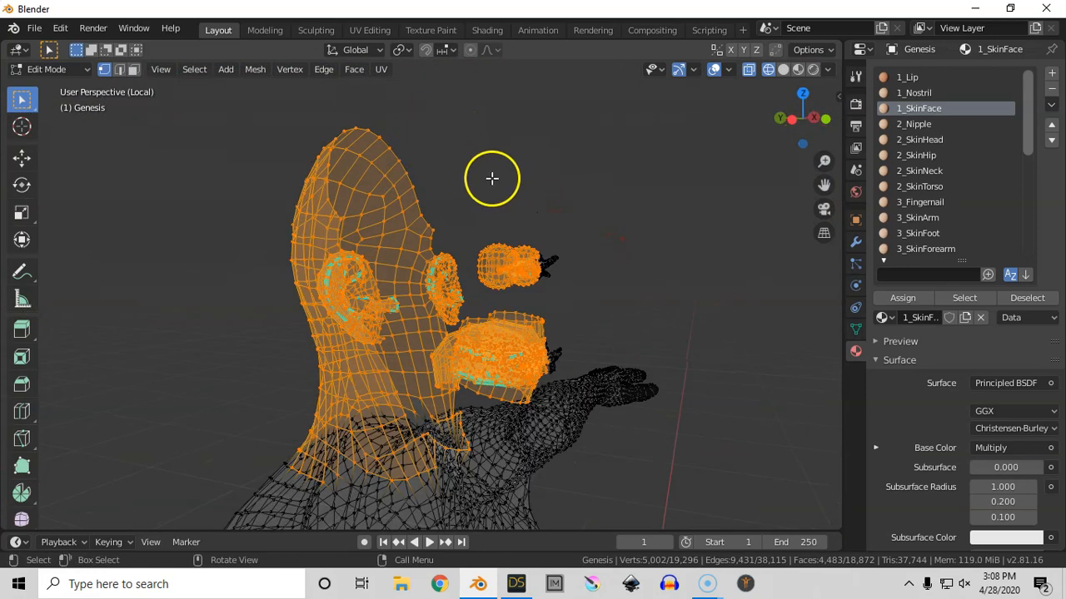
key(alt+a)
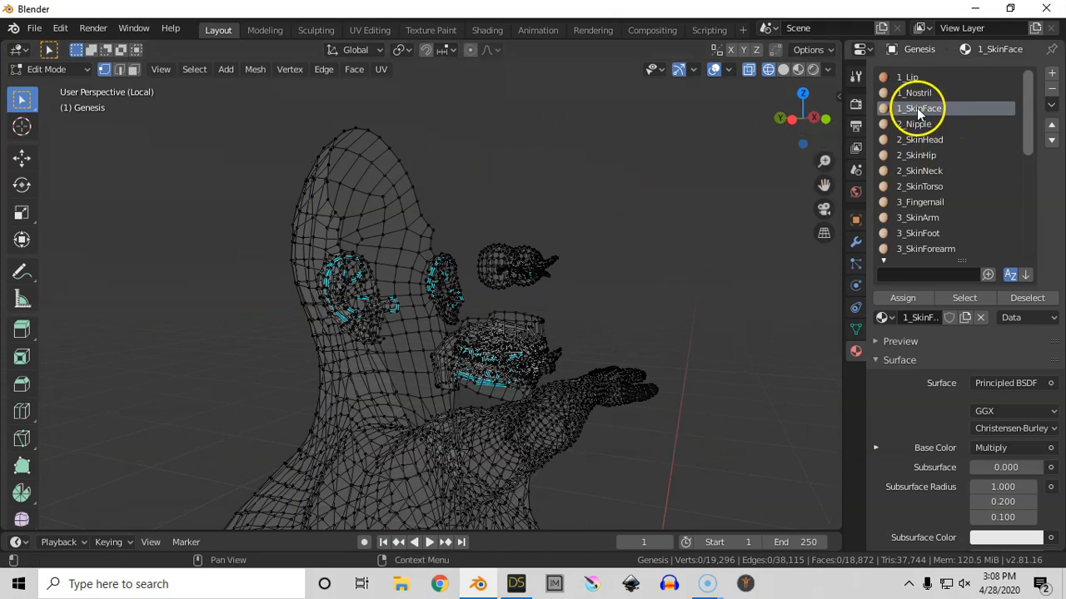
Step: Reveal the hidden face geometry, clear the selection and switch the viewport back to solid shading
key(alt+h)
key(a)
key(alt+a)
key(z)
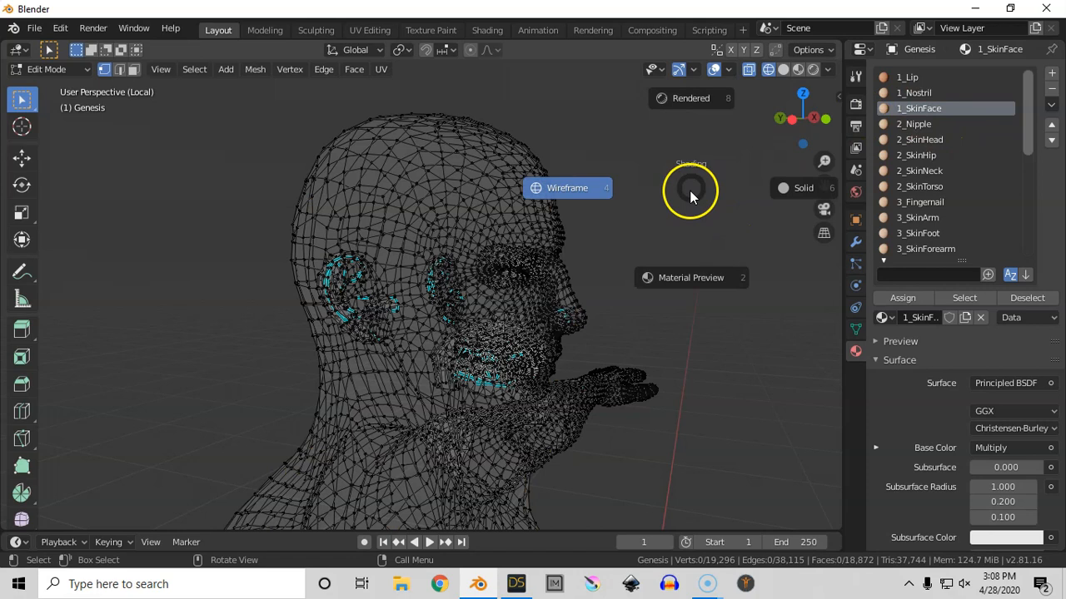
click(790, 186)
middle_drag(685, 236, 666, 233)
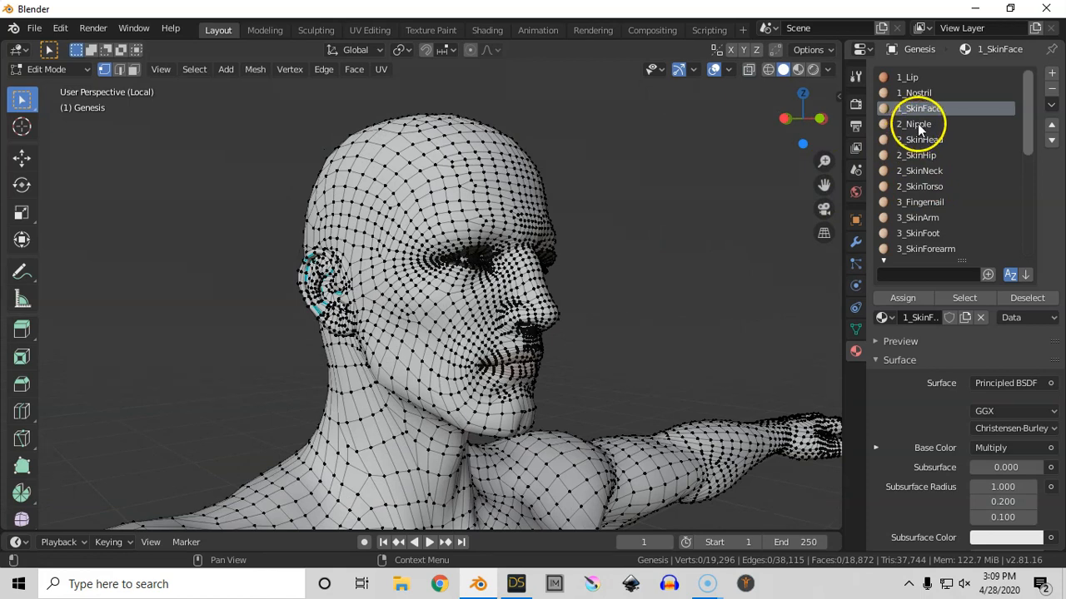
Step: Assign the 2_Nipple, 2_SkinHead, 2_SkinHip and 2_SkinNeck faces to 2_SkinTorso, and check the result by selecting that material's faces
click(924, 188)
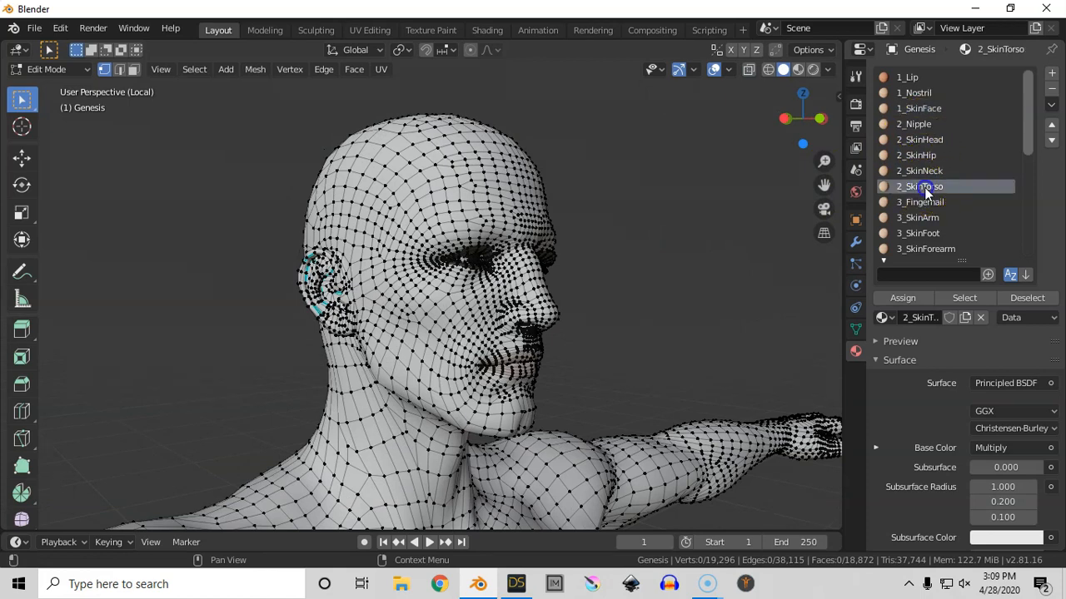
click(920, 126)
click(959, 298)
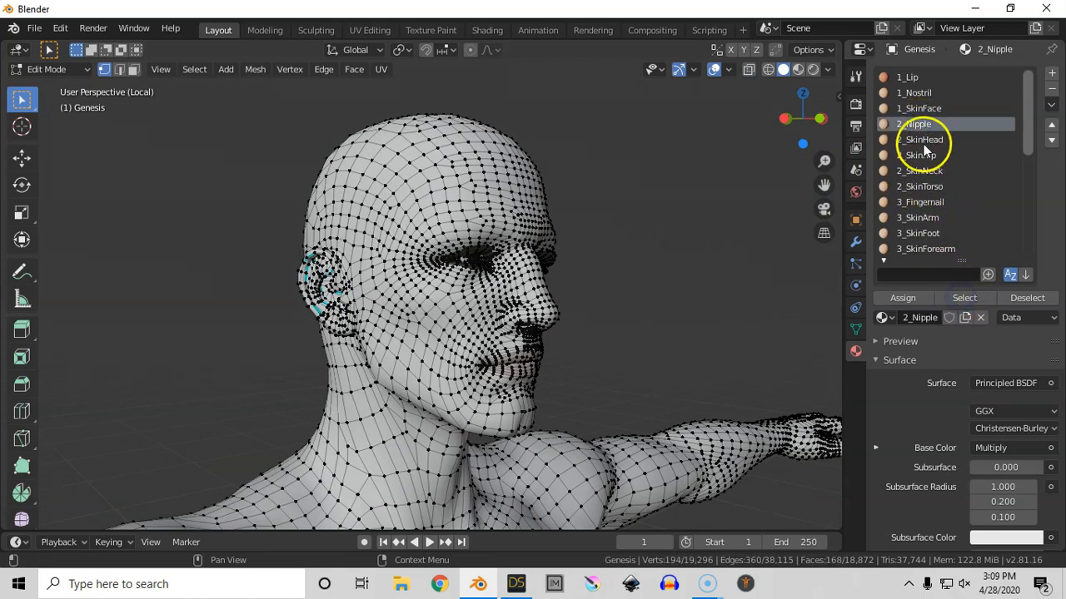
click(919, 140)
click(949, 297)
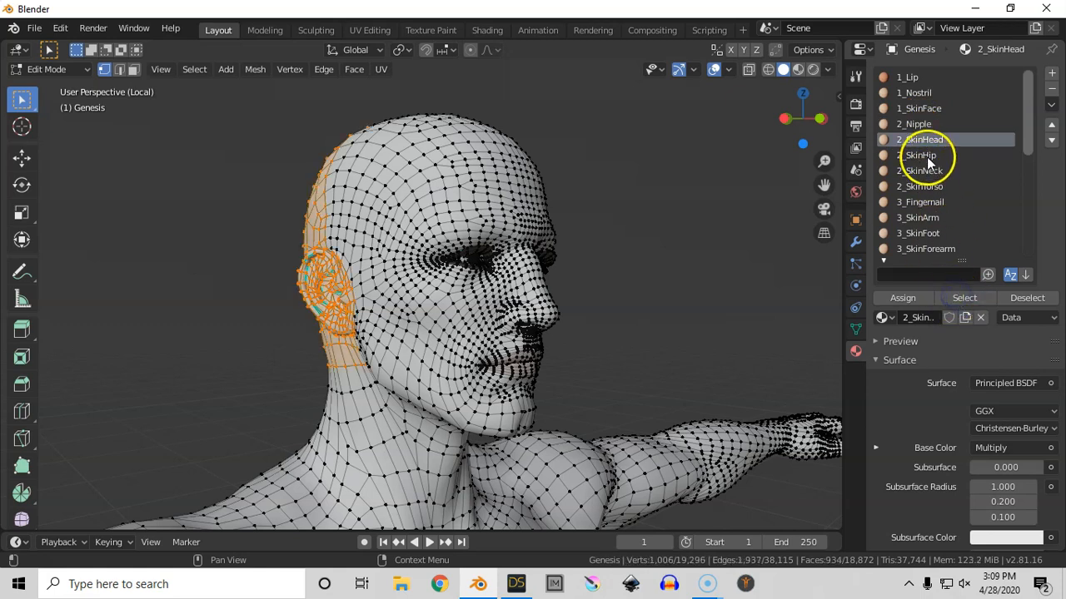
click(925, 155)
click(965, 298)
click(924, 171)
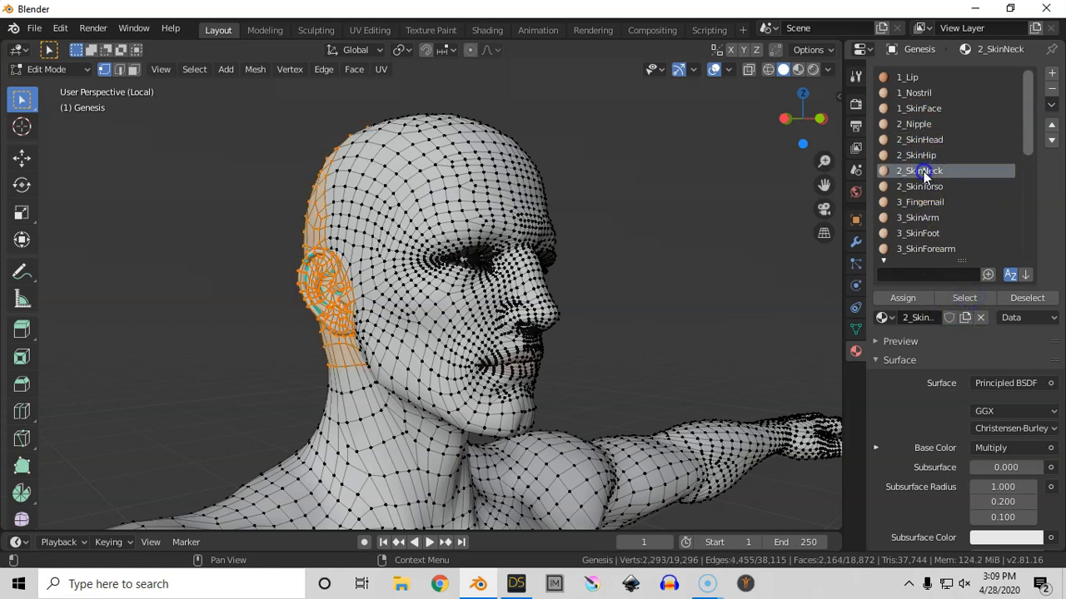
click(964, 299)
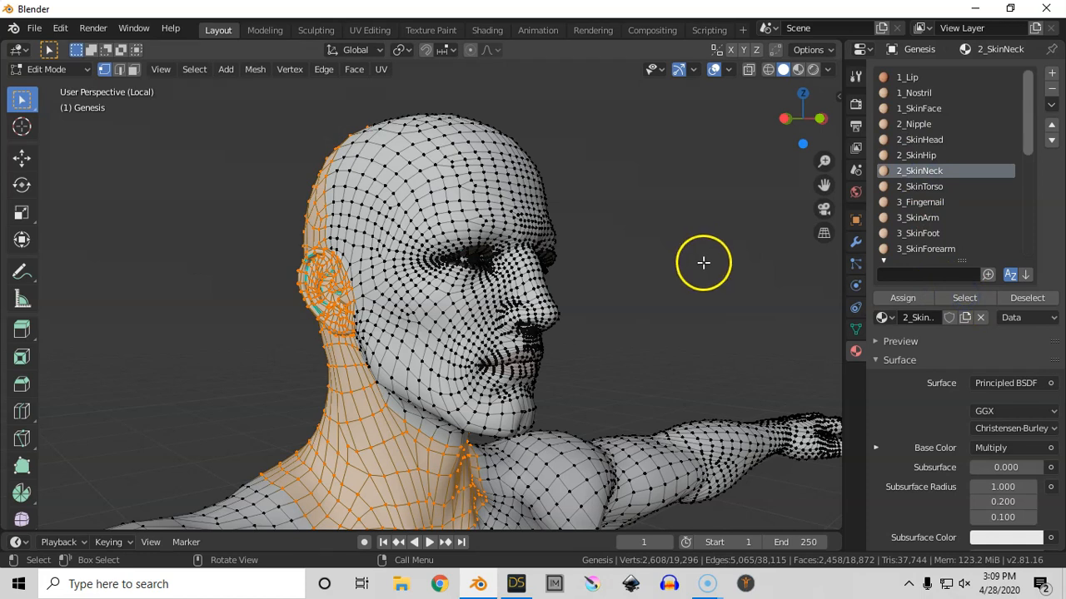
key(KP_Decimal)
click(920, 187)
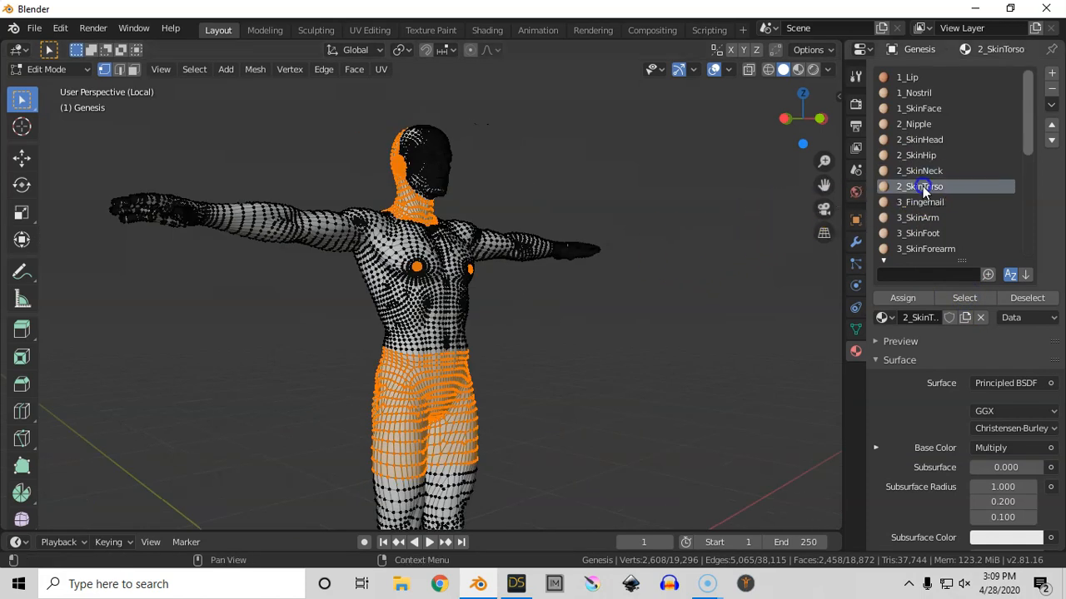
click(905, 299)
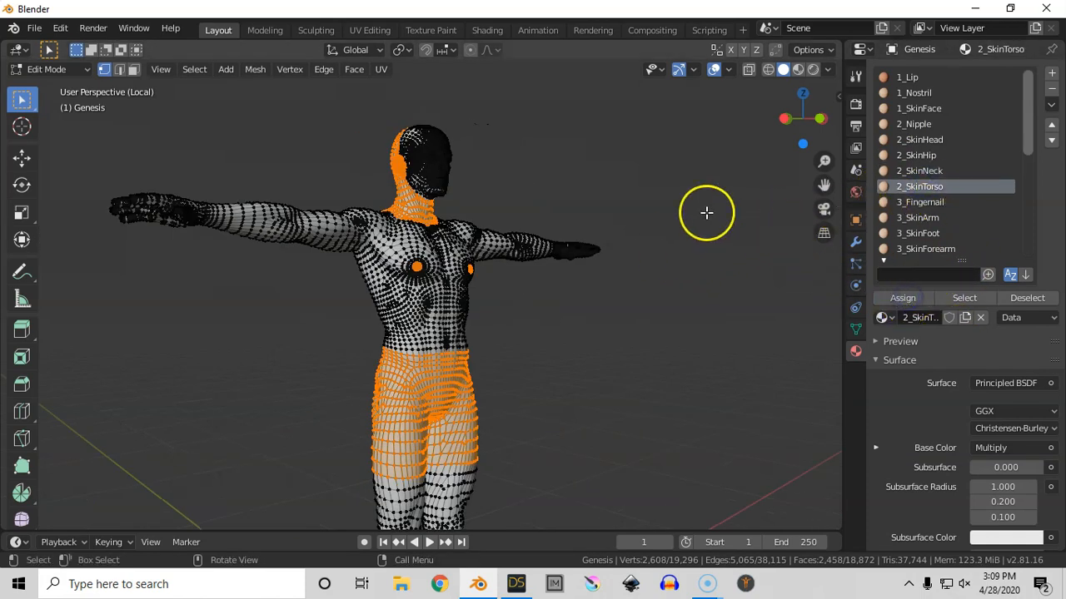
key(alt+a)
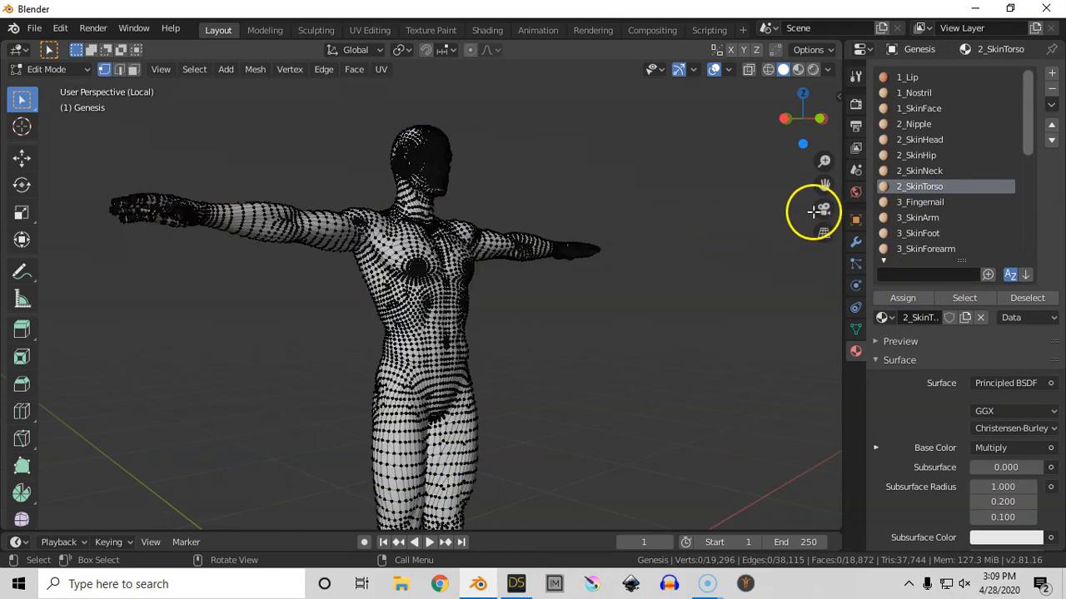
click(965, 299)
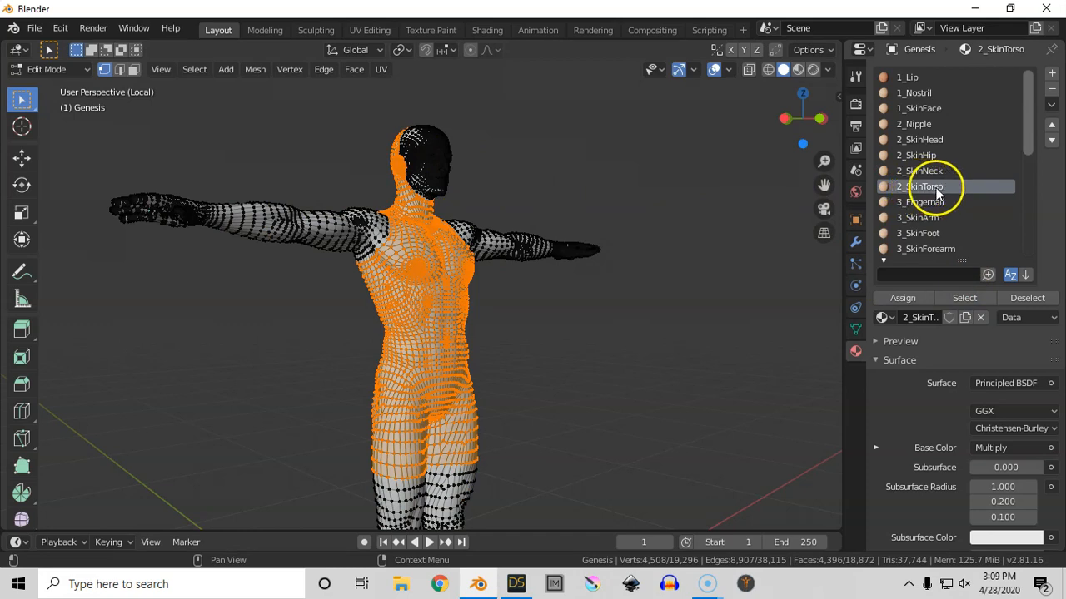
key(alt+a)
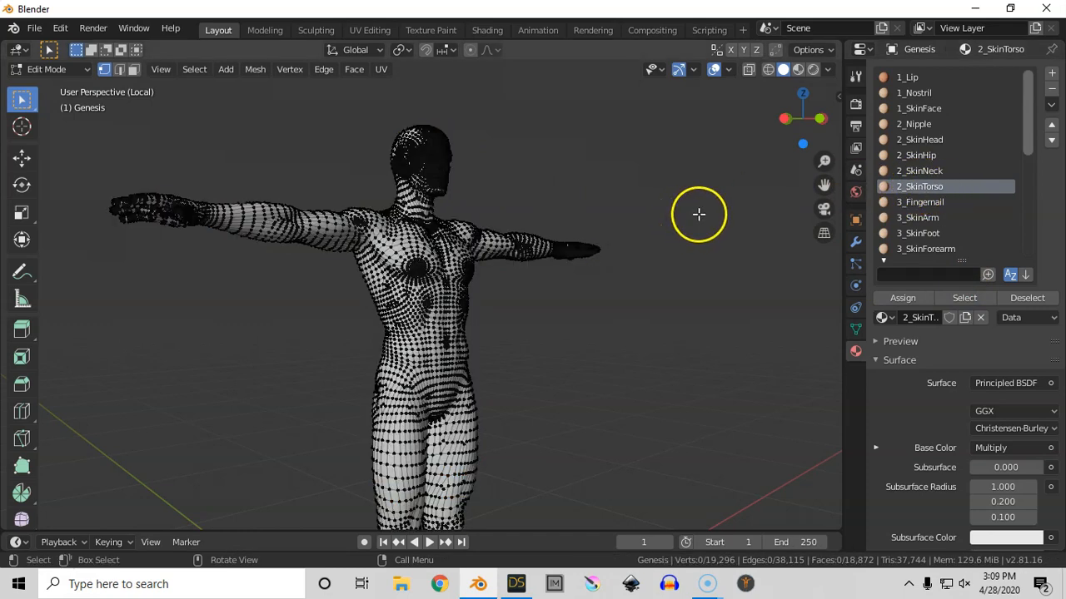
Step: Select the faces of the 3_SkinFoot, 3_SkinForearm, 3_SkinHand and 3_SkinLeg materials together
scroll(1027, 163, down, 6)
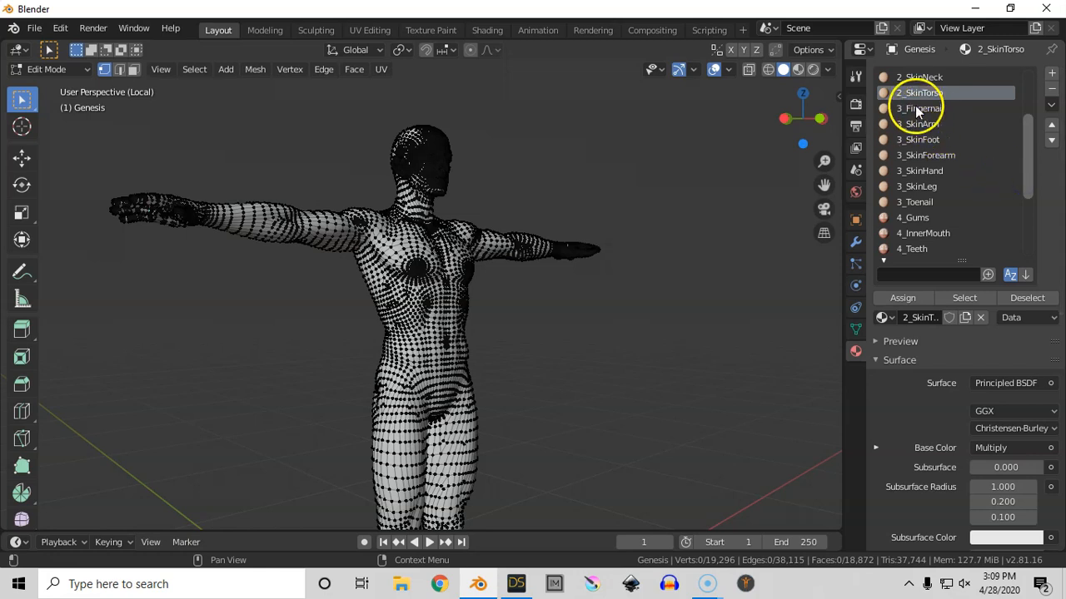
click(930, 110)
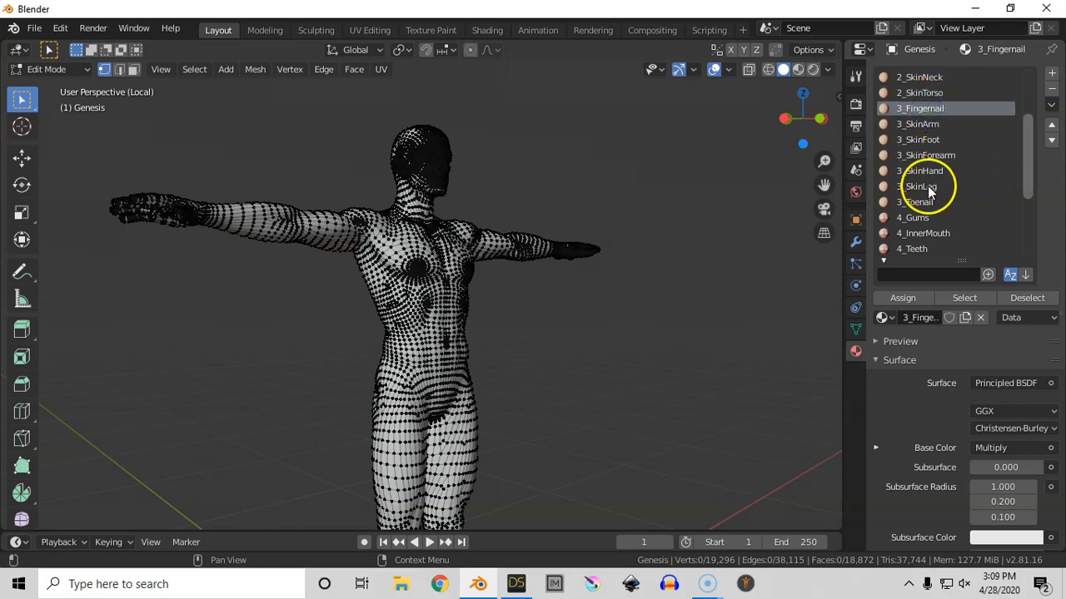
click(922, 206)
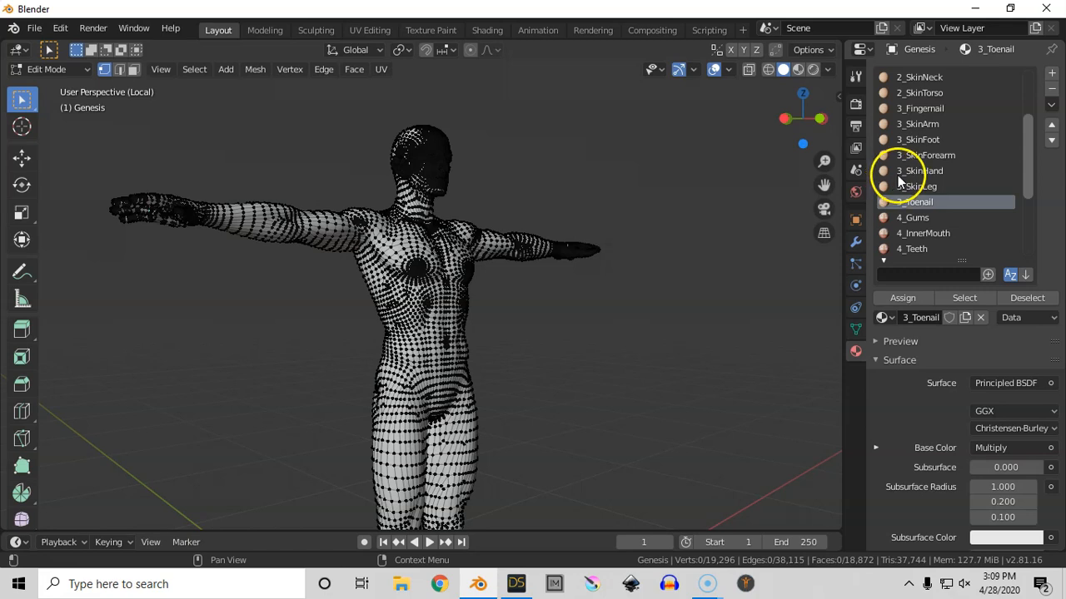
click(948, 124)
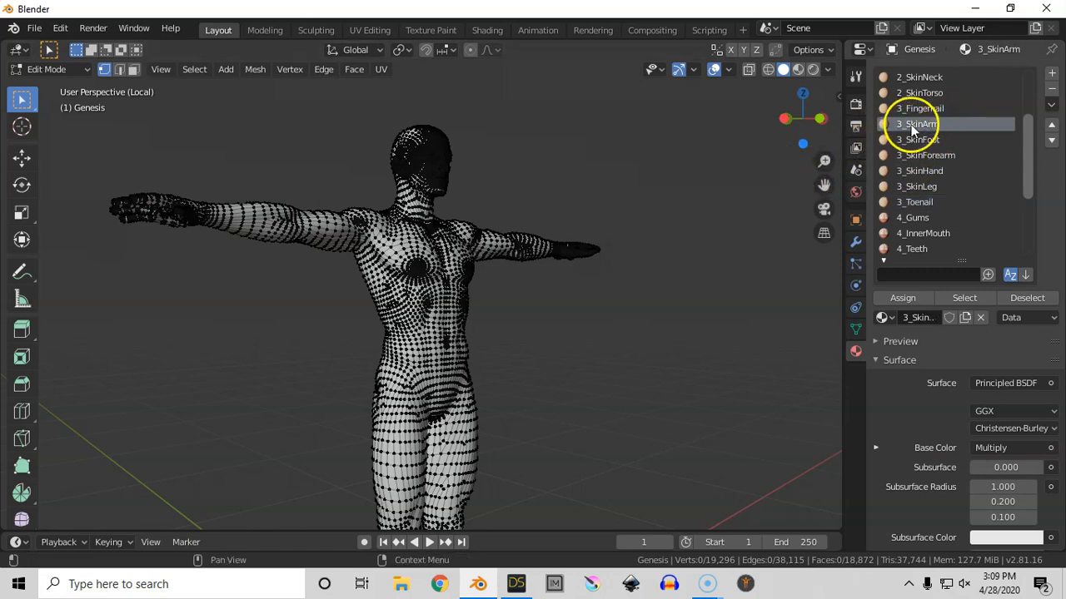
click(915, 139)
click(963, 298)
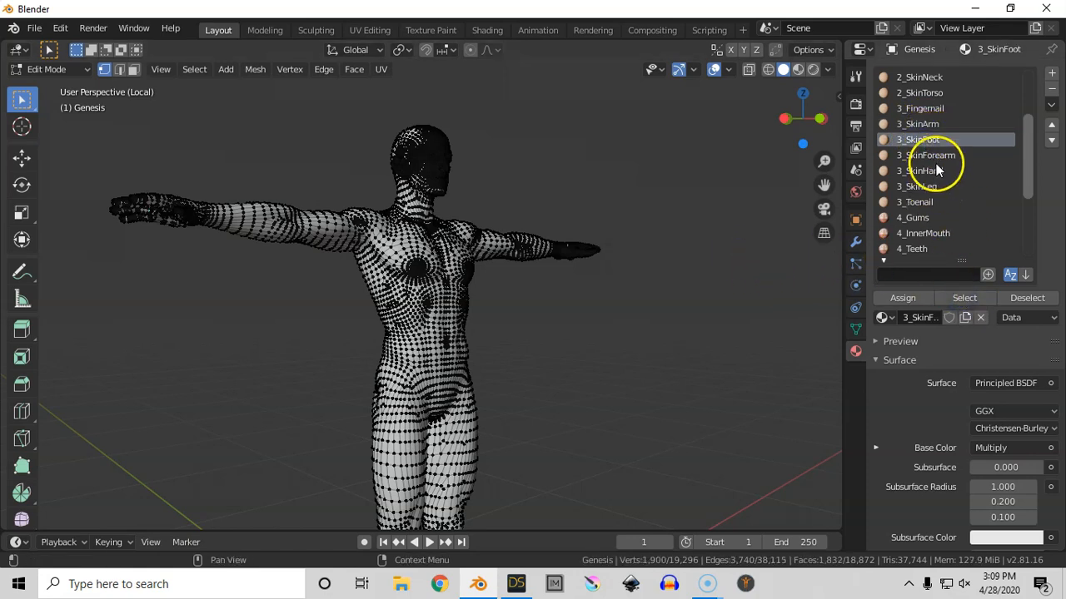
click(940, 156)
click(963, 297)
middle_drag(692, 228, 790, 225)
click(940, 170)
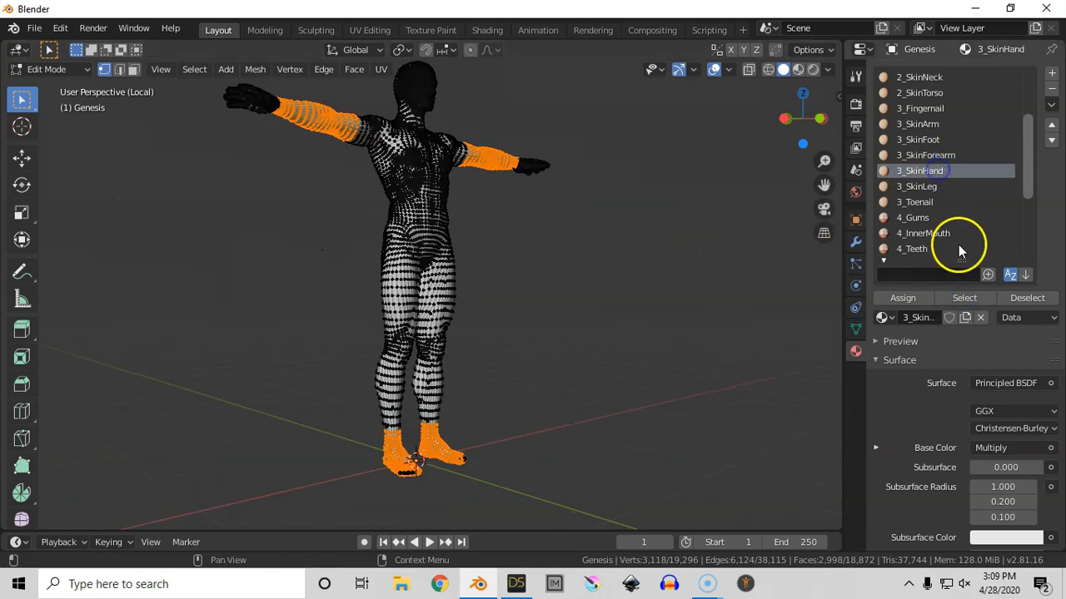
click(963, 297)
click(916, 188)
click(963, 297)
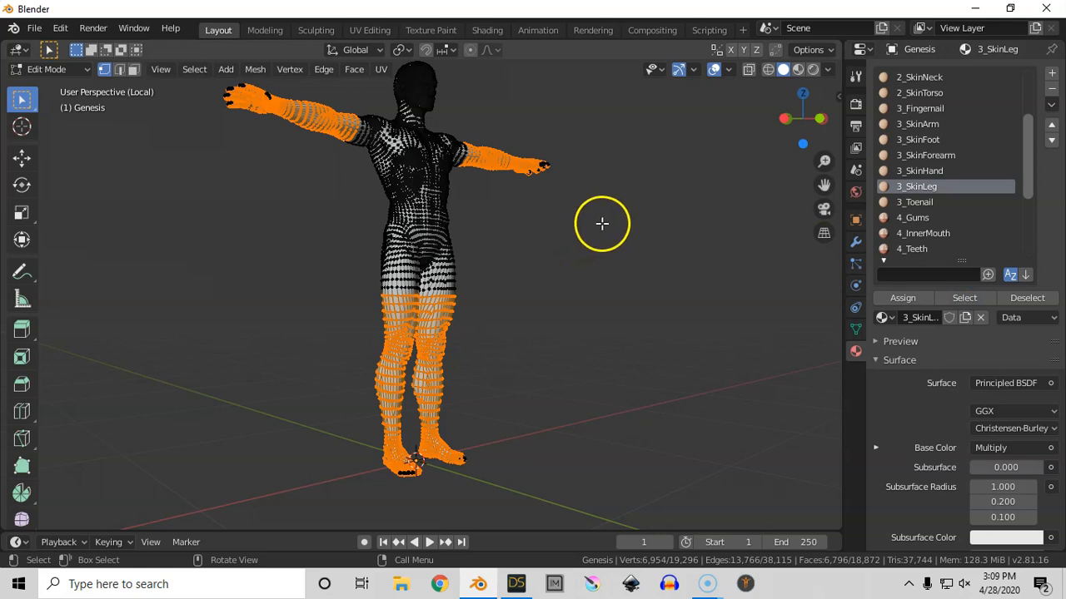
Step: Assign the selected limb faces to 3_SkinArm, check the result by selecting that material's faces, and clear the selection
click(939, 124)
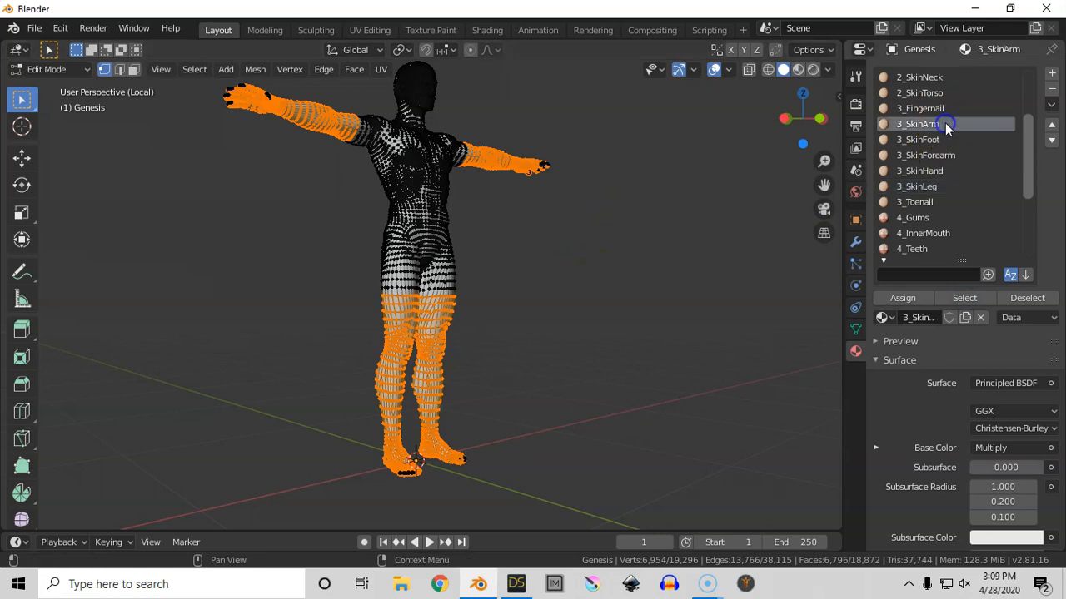
click(912, 300)
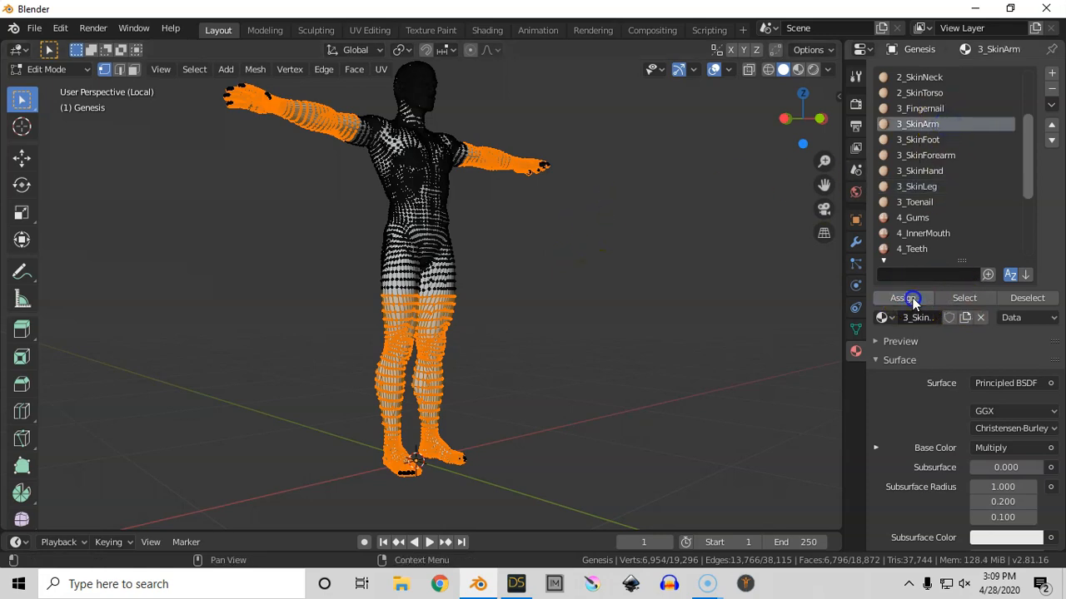
click(655, 262)
click(971, 297)
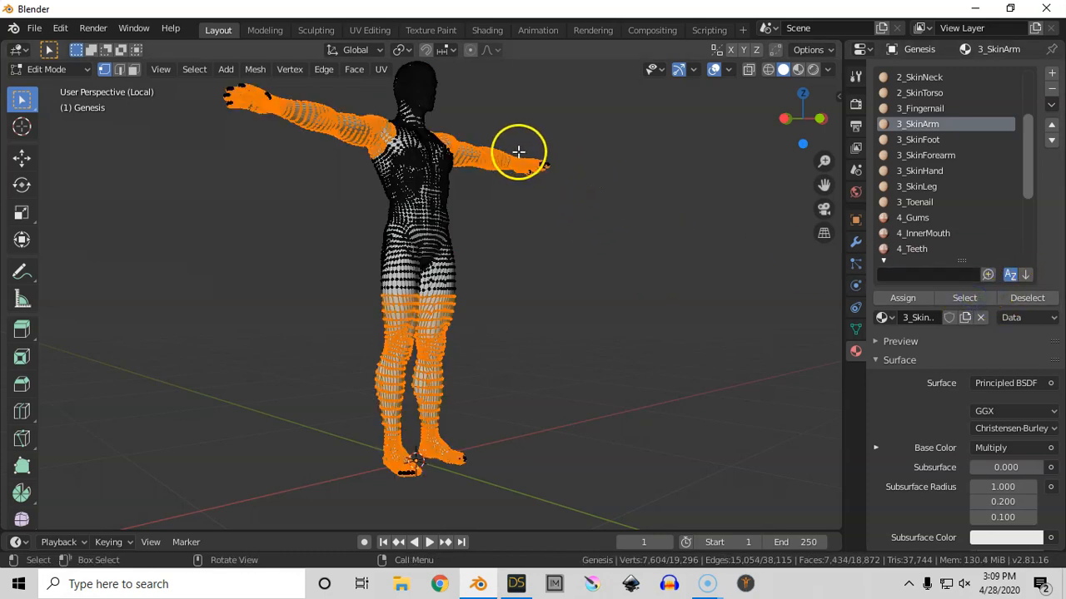
click(619, 239)
Step: Rename the 3_SkinArm material to 3_SkinLimbs
double_click(920, 124)
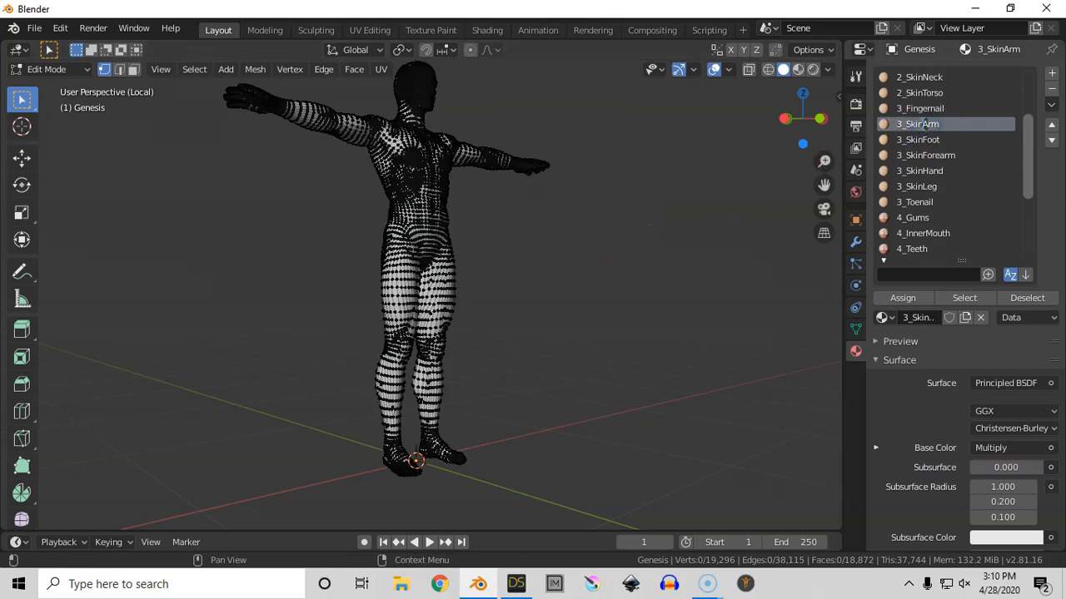
key(BackSpace)
key(BackSpace)
key(BackSpace)
text(Limbs)
key(Return)
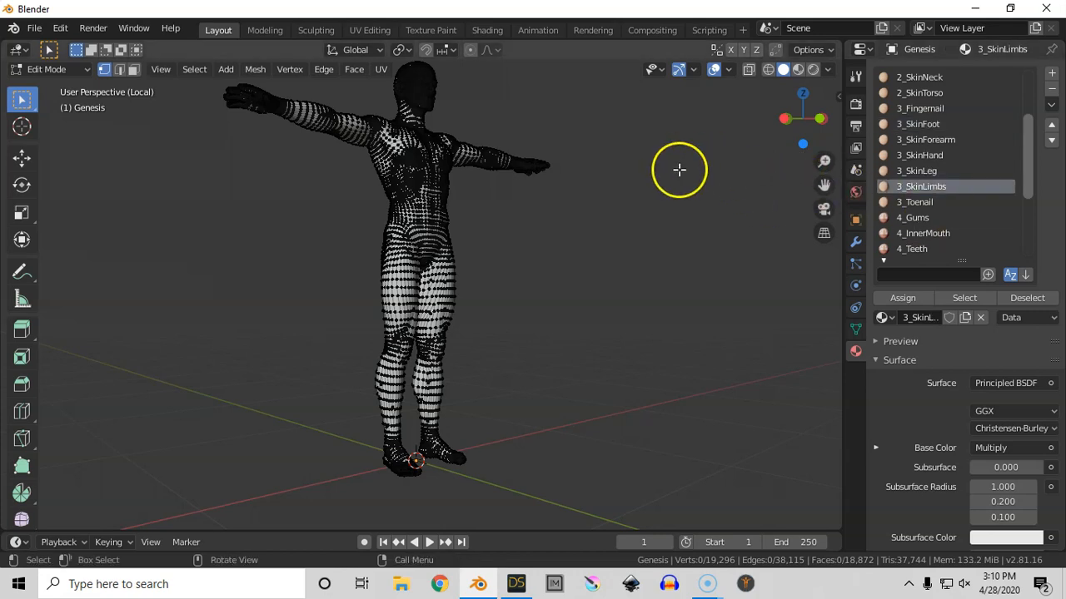
Step: In Object Mode, remove the unused 1_Nostril, 2_Nipple, 2_SkinNeck, 2_SkinHead and 2_SkinHip material slots
key(Tab)
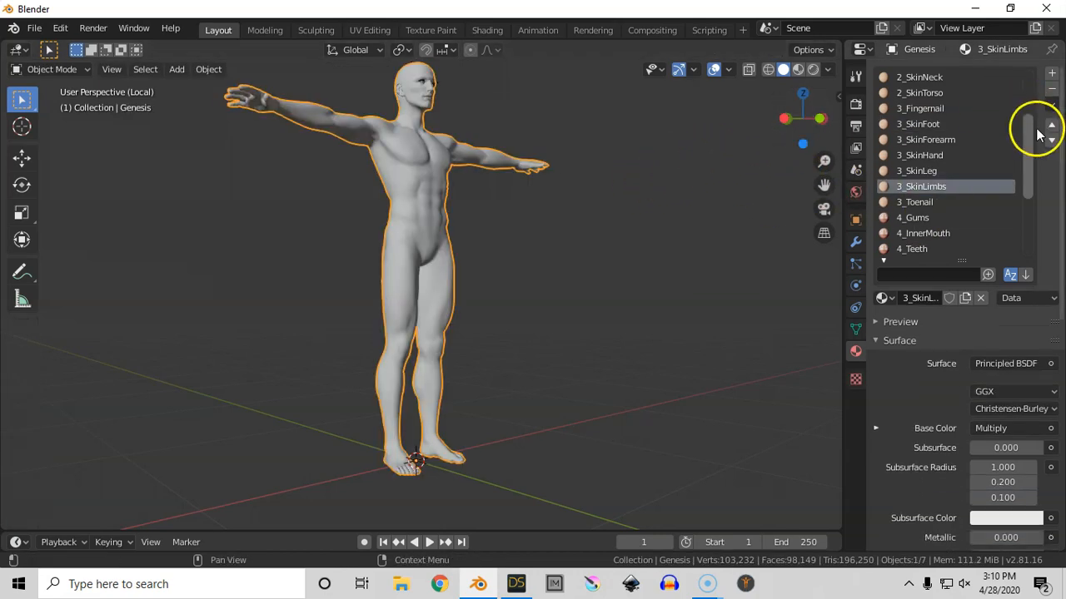
drag(1029, 133, 1032, 72)
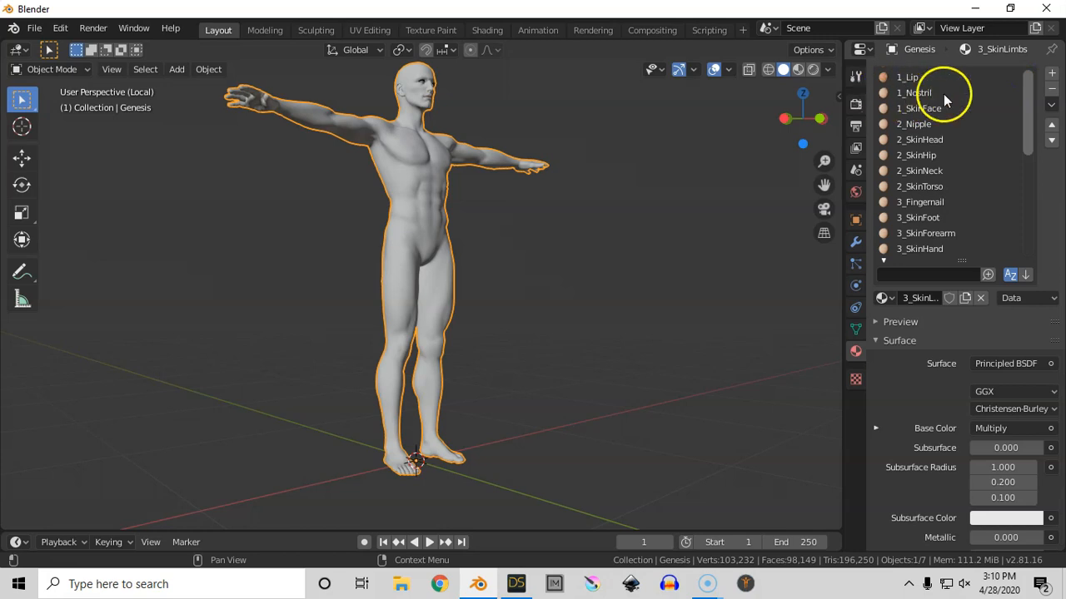
click(919, 94)
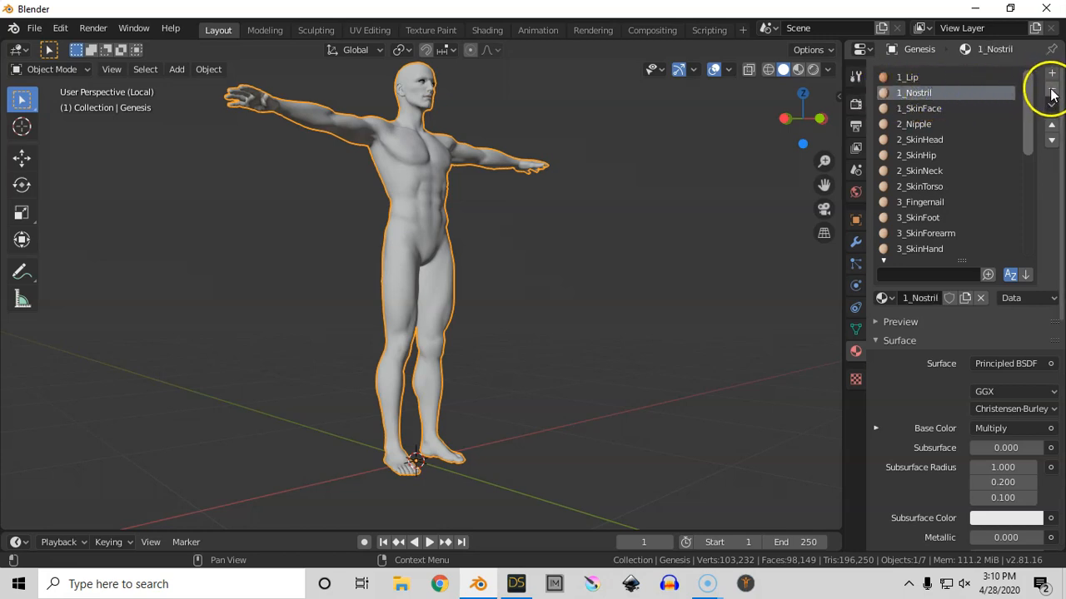
click(1051, 88)
click(944, 108)
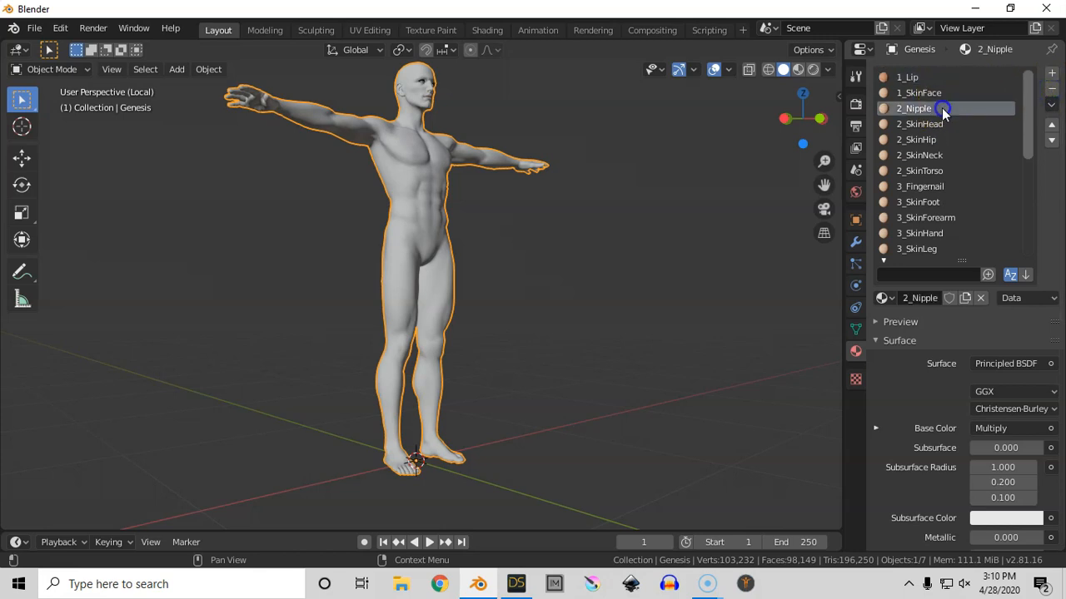
click(1050, 88)
click(1050, 89)
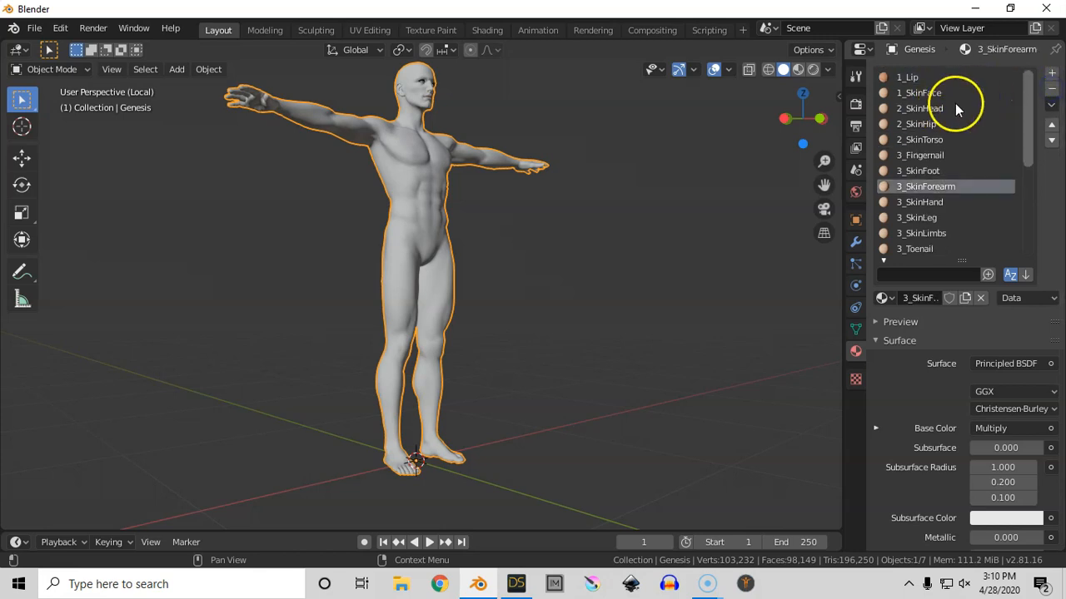
click(956, 107)
click(1051, 90)
click(951, 109)
click(1051, 89)
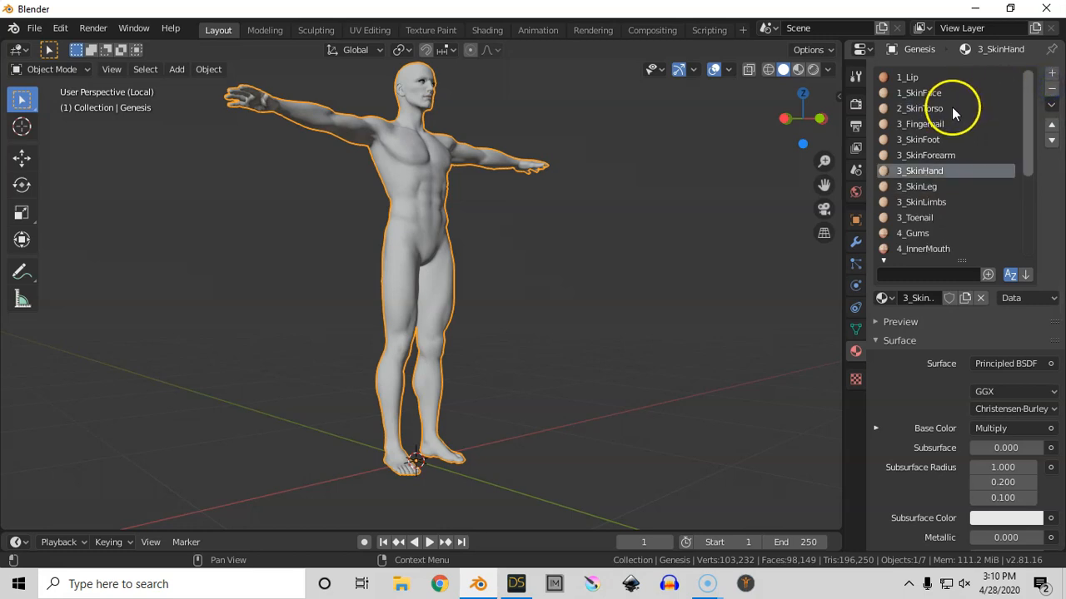
Step: Remove the unused 3_SkinHand, 3_SkinFoot, 3_SkinForearm and 3_SkinLeg material slots
click(1049, 89)
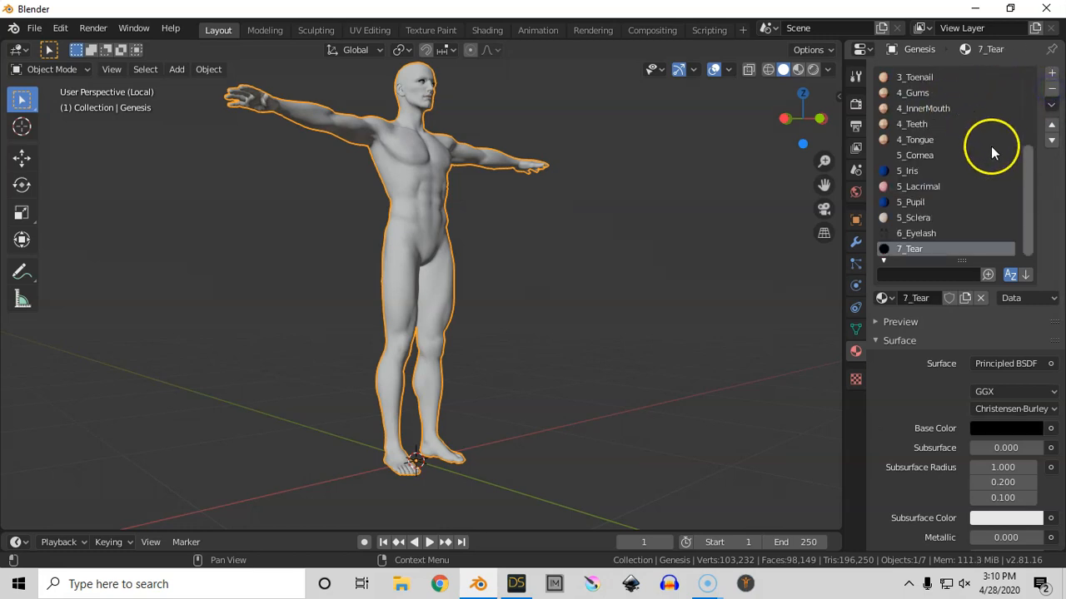
drag(1028, 155, 1024, 68)
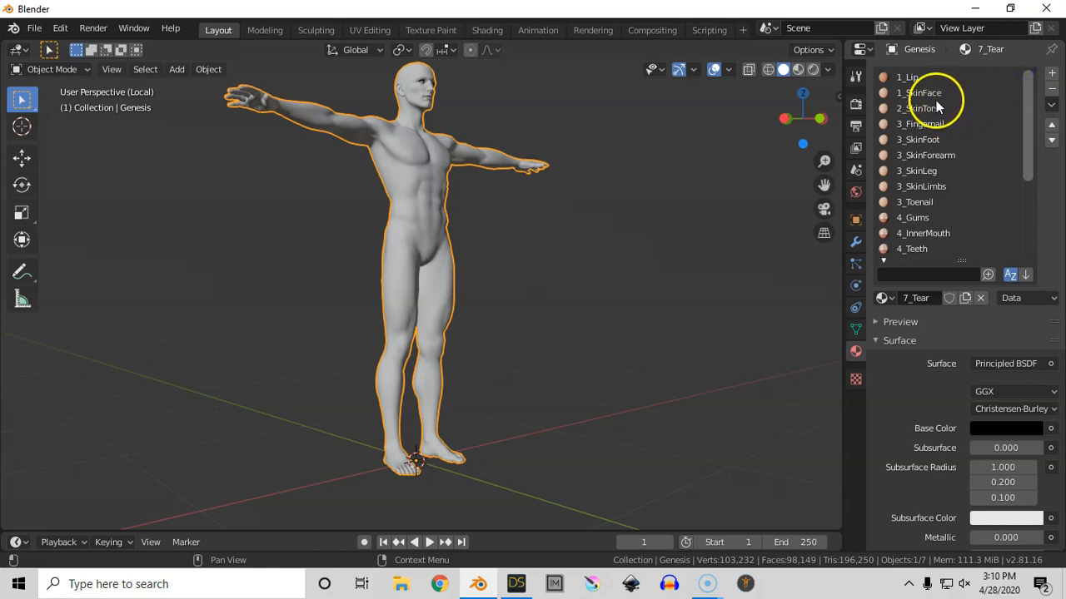
click(944, 139)
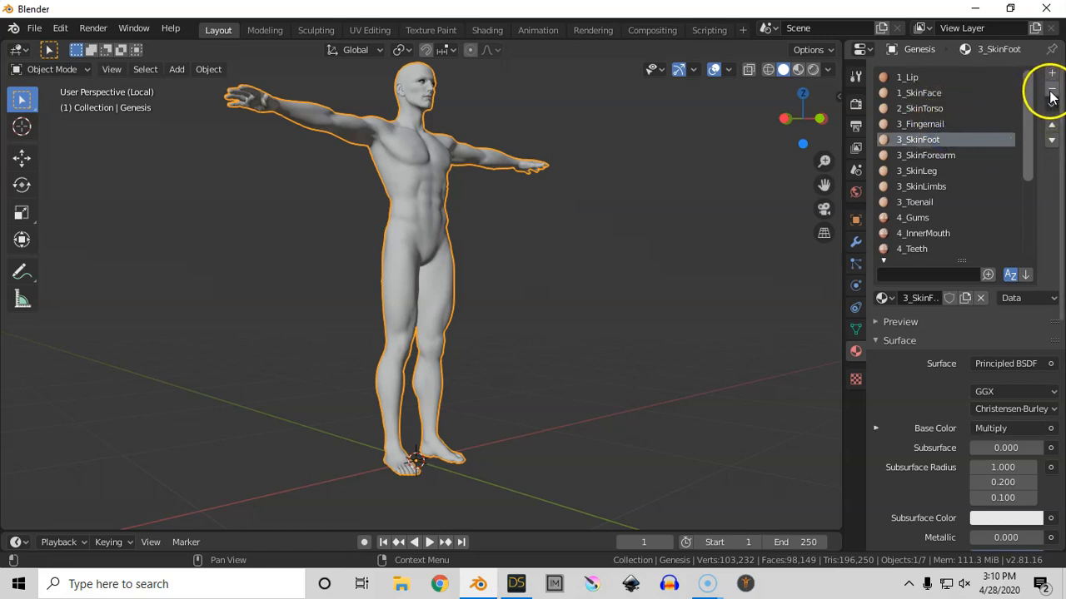
click(1051, 89)
drag(1027, 146, 1028, 73)
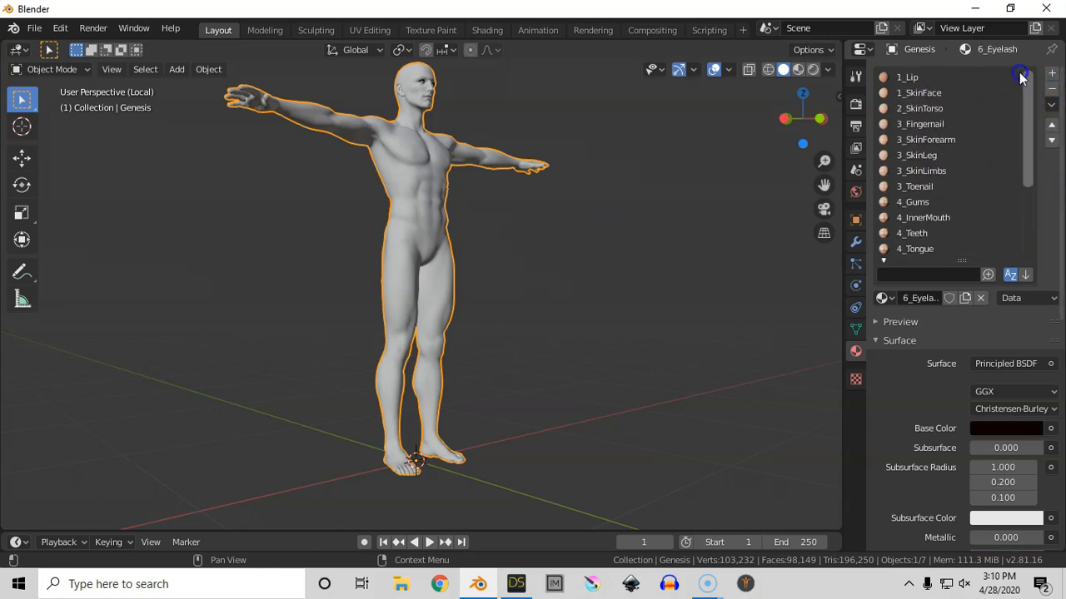
click(953, 139)
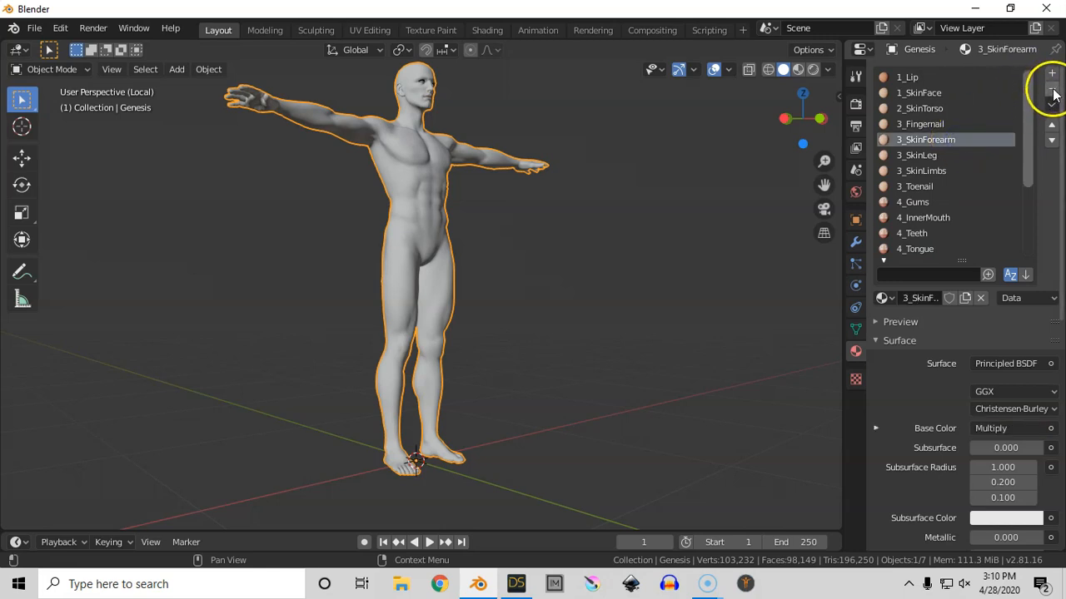
click(1052, 90)
drag(1027, 125, 928, 95)
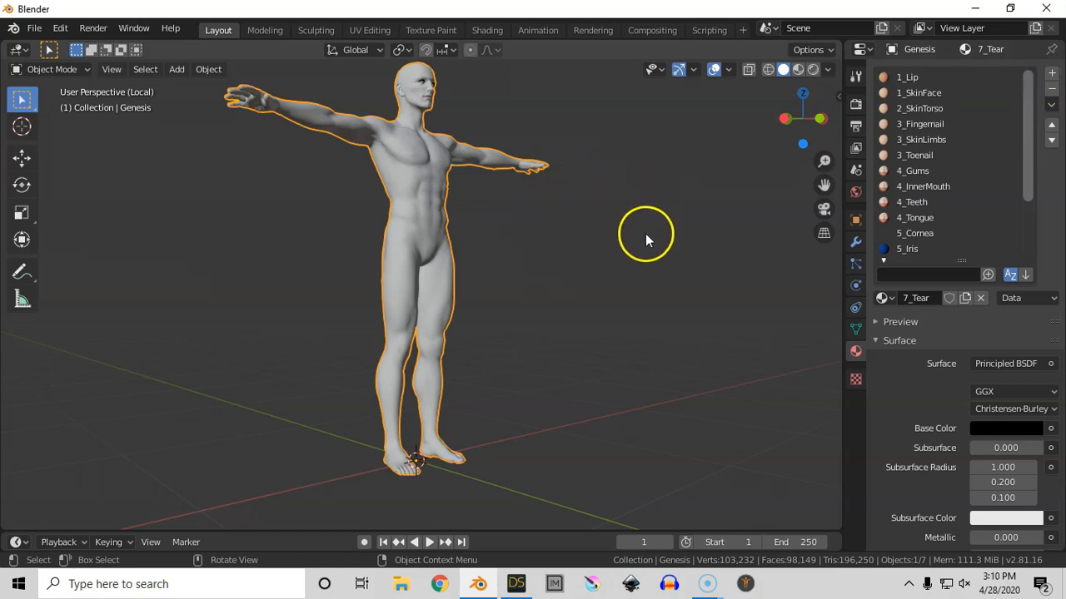
Step: Exit local view to bring back the full clothed character and deselect the figure
middle_drag(649, 233, 604, 241)
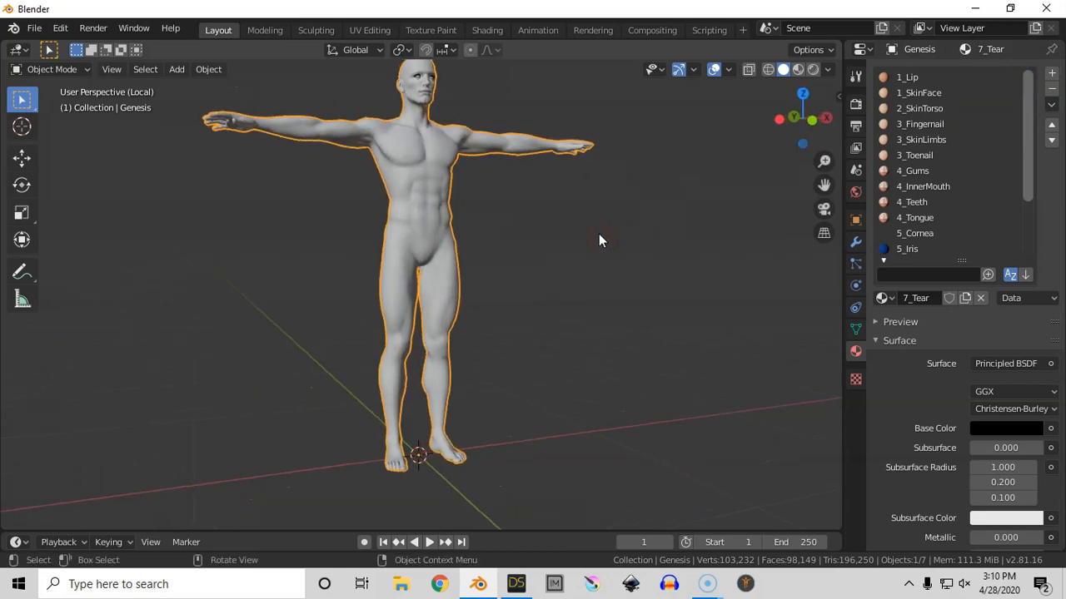
key(KP_Divide)
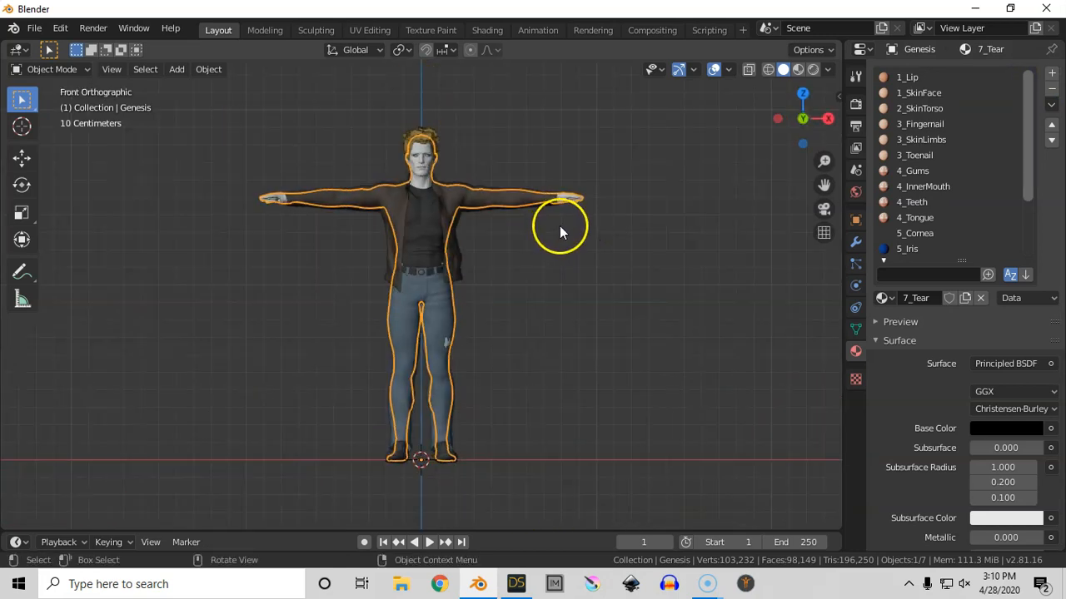
click(573, 230)
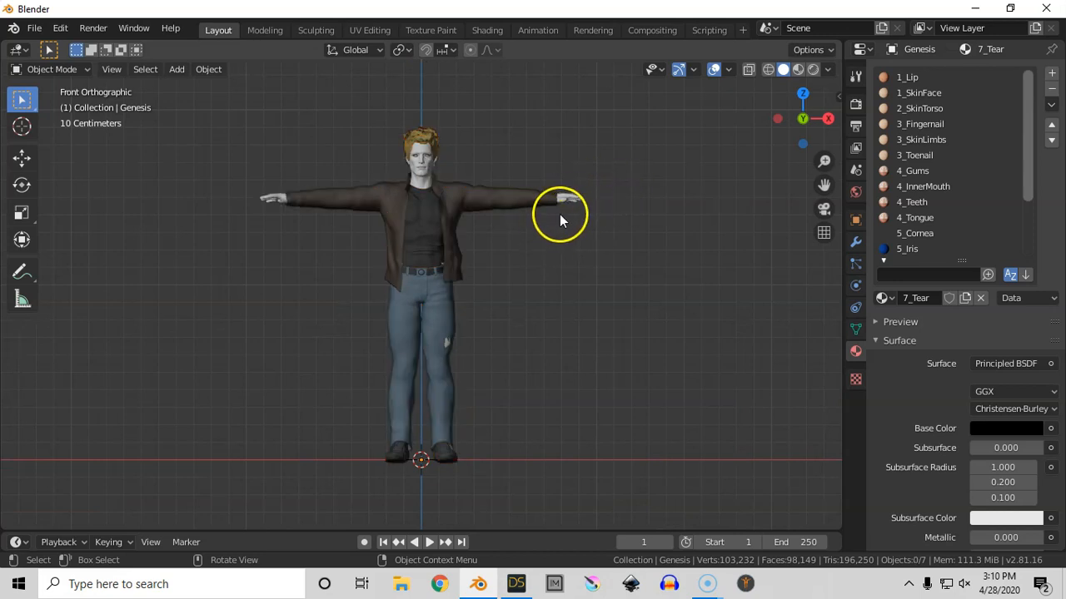
Step: Open the jacket in Edit Mode, check which faces jacket_mat covers by selecting them, and clear the selection
click(478, 206)
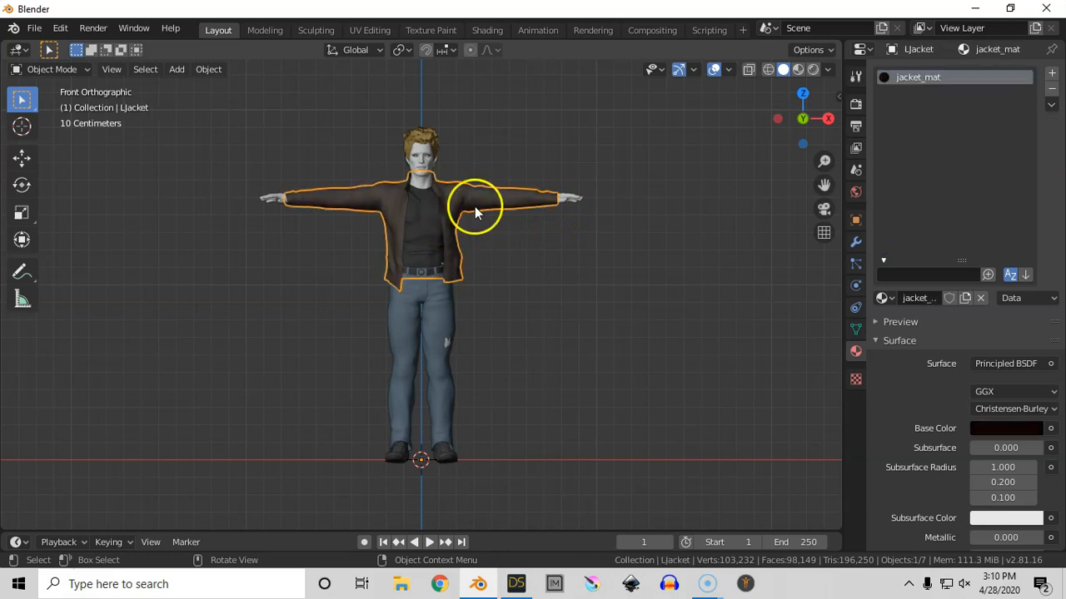
middle_drag(468, 192, 505, 286)
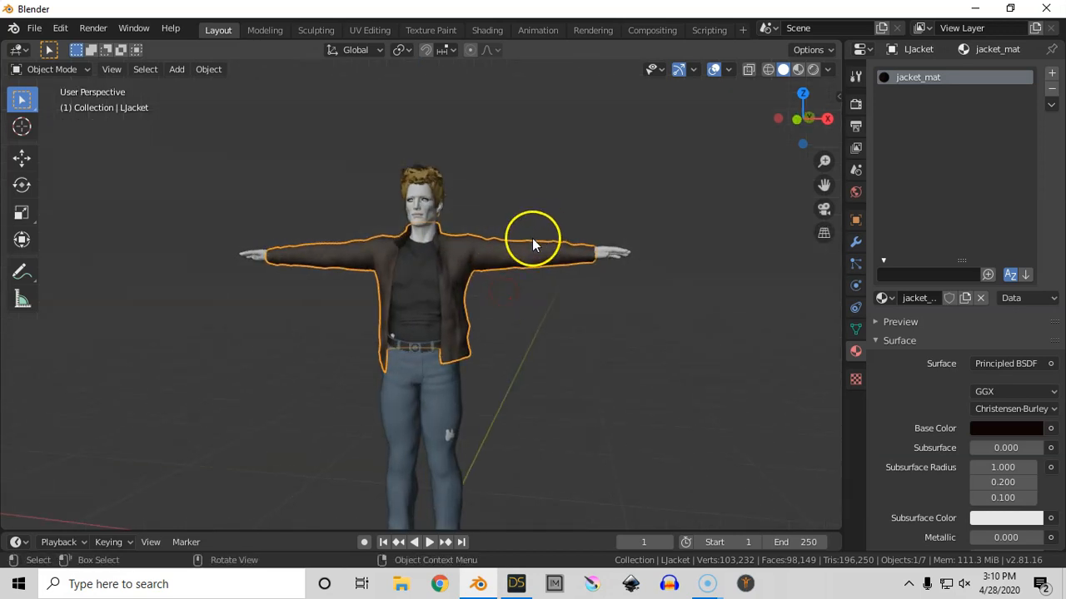
key(Tab)
click(668, 216)
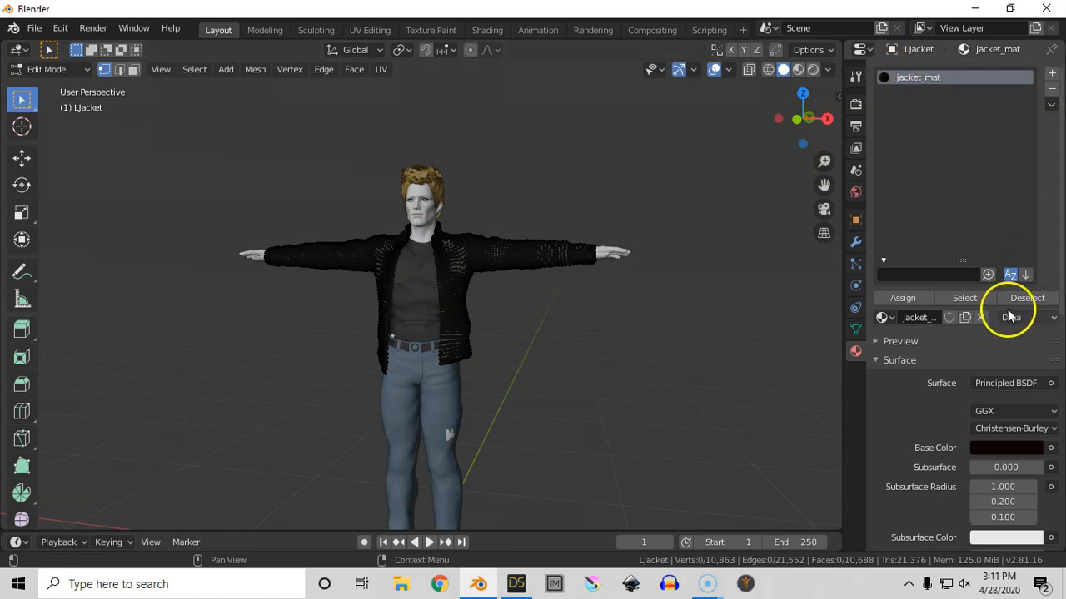
click(969, 297)
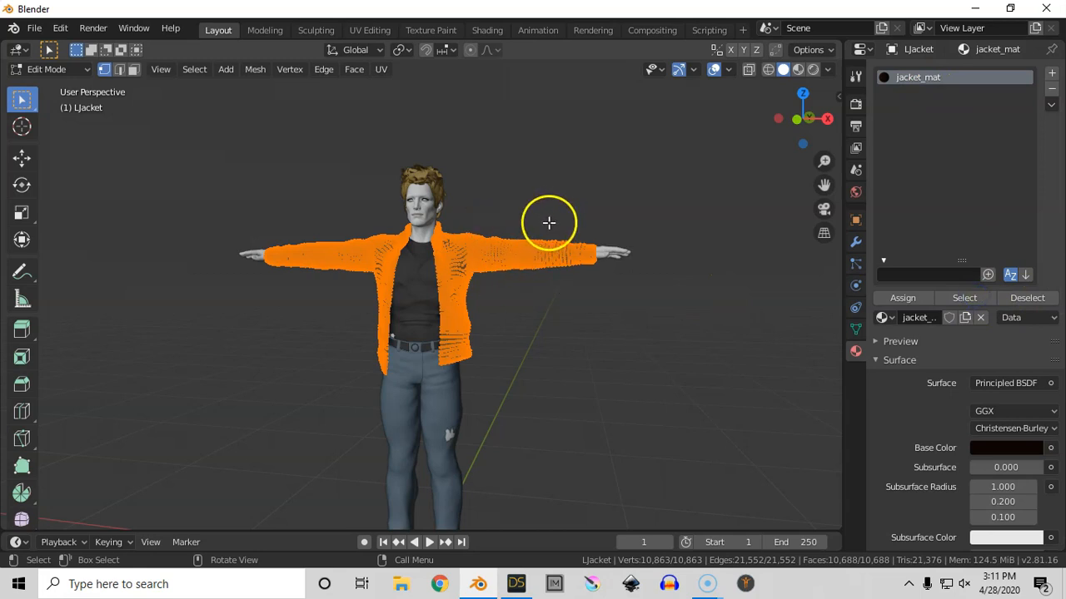
key(alt+a)
drag(608, 219, 459, 284)
scroll(491, 275, up, 4)
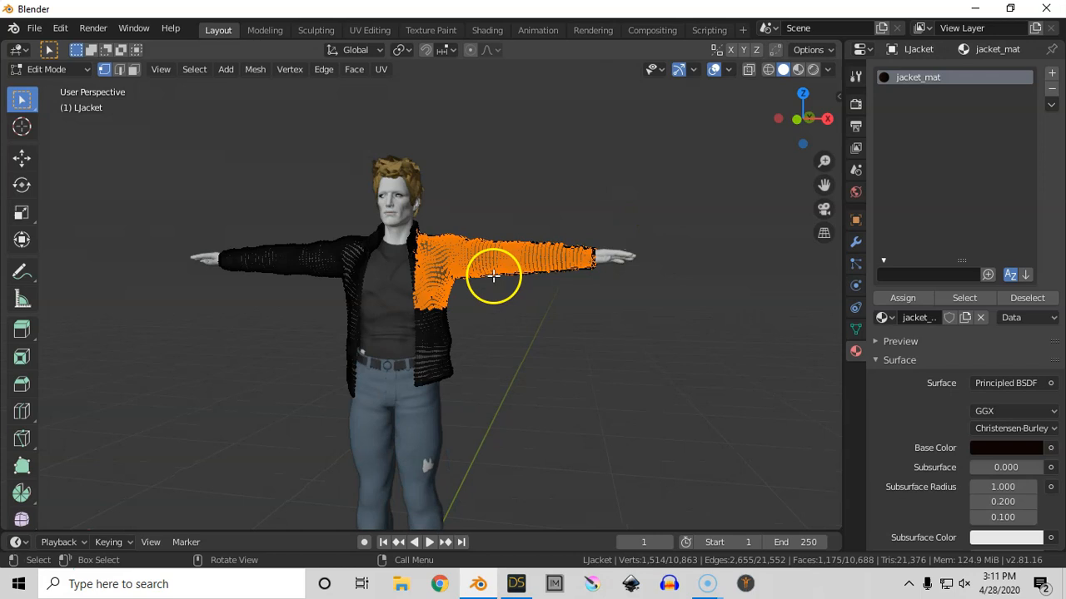
key(a)
key(a)
Step: Switch to face selection and select the vertical face loop where the jacket's left sleeve meets the shoulder
middle_drag(385, 252, 428, 239)
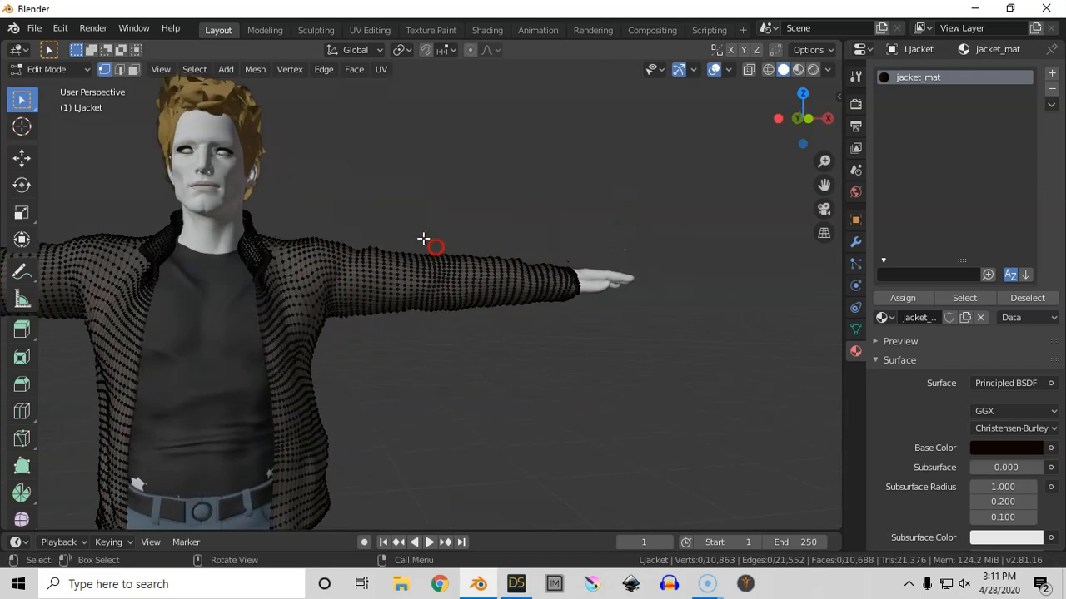
key(3)
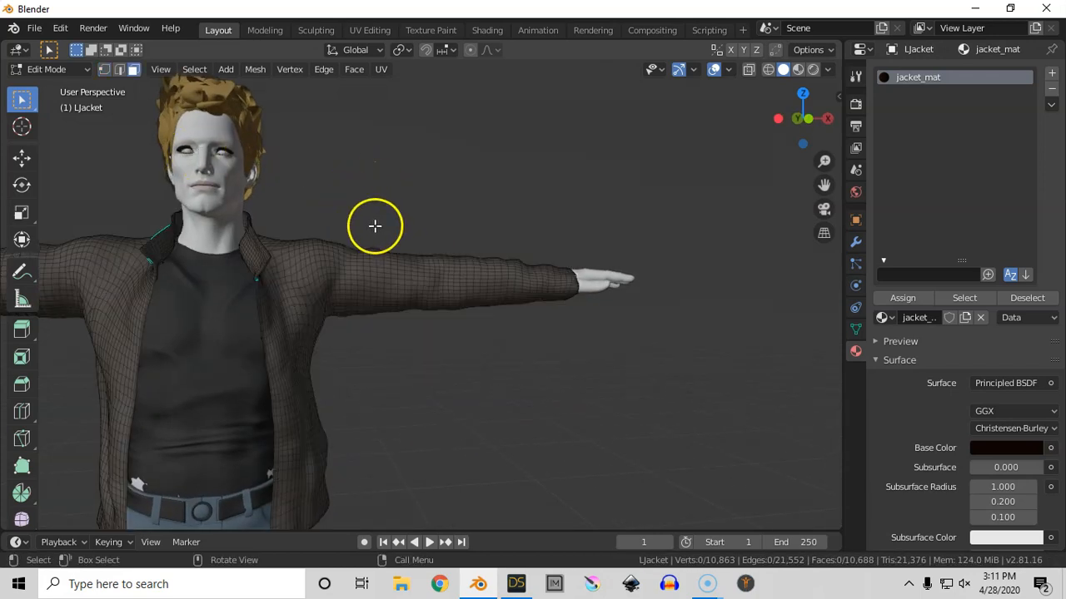
alt+click(309, 283)
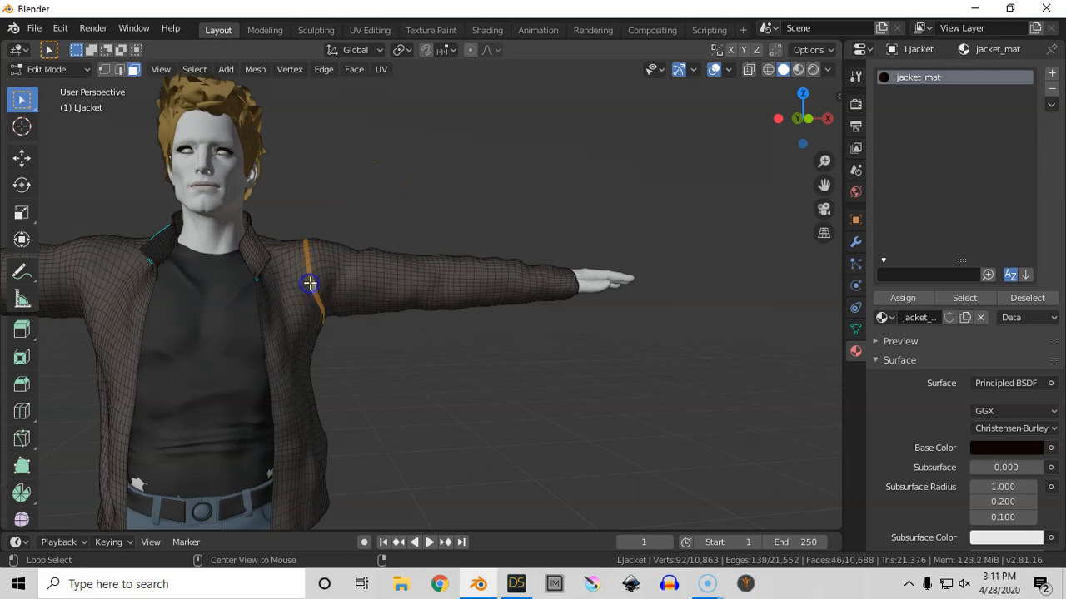
Step: Hide the selected face loop at the left shoulder, and select and hide the matching face loop at the right shoulder
middle_drag(374, 258, 356, 223)
key(h)
middle_drag(312, 276, 383, 293)
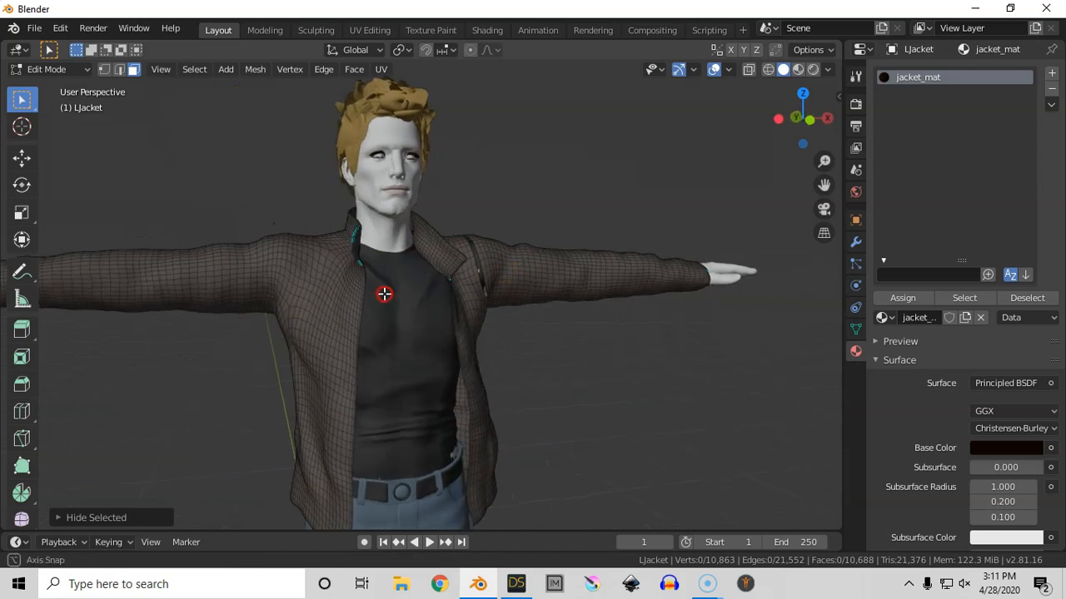
alt+click(286, 280)
key(h)
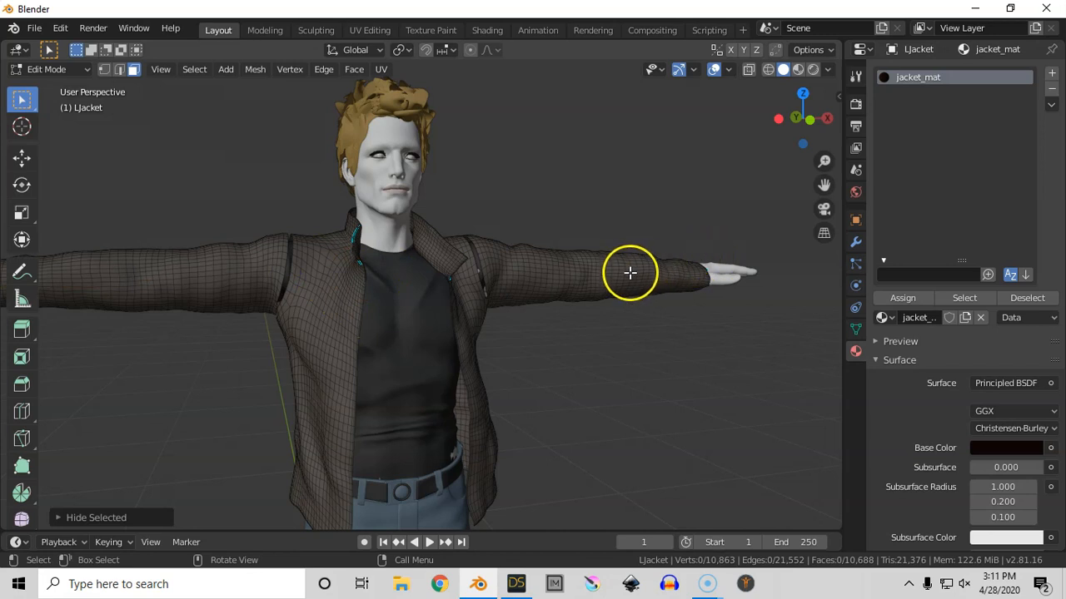
Step: Select and hide each isolated jacket sleeve as linked geometry, and reveal all hidden faces so both complete sleeves are selected
key(l)
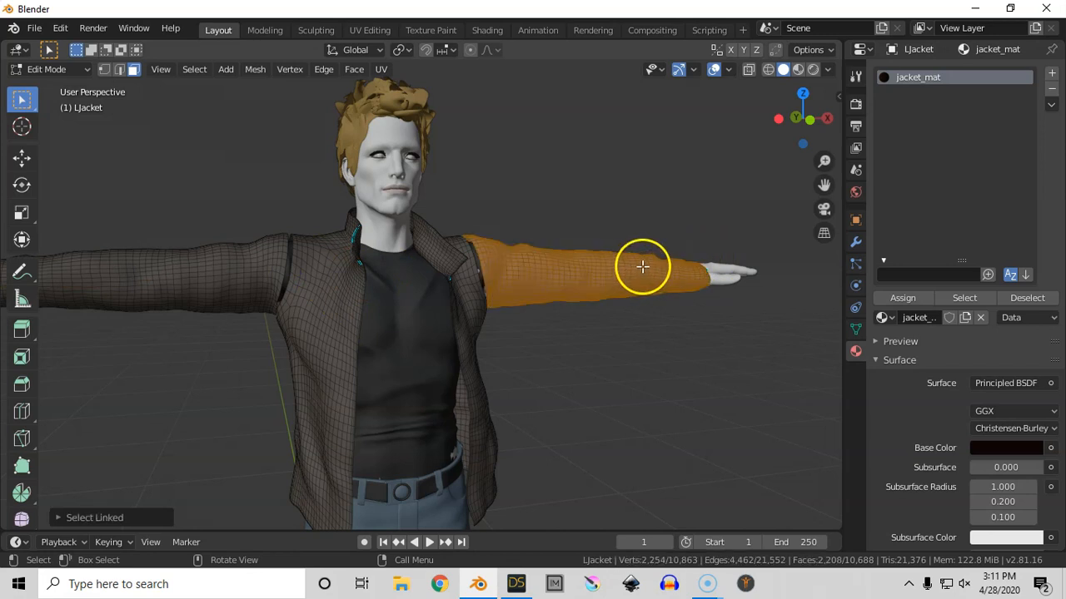
key(h)
key(l)
key(h)
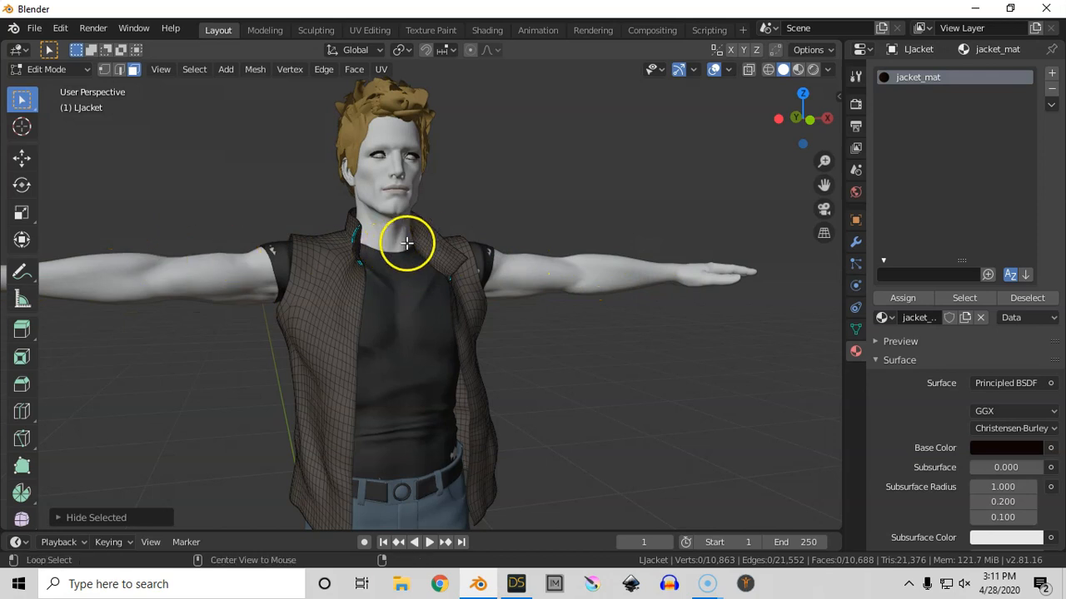
key(alt+h)
Step: Add a second material slot with a new material to the jacket, assign it to the selected sleeves, and clear the selection
click(1045, 76)
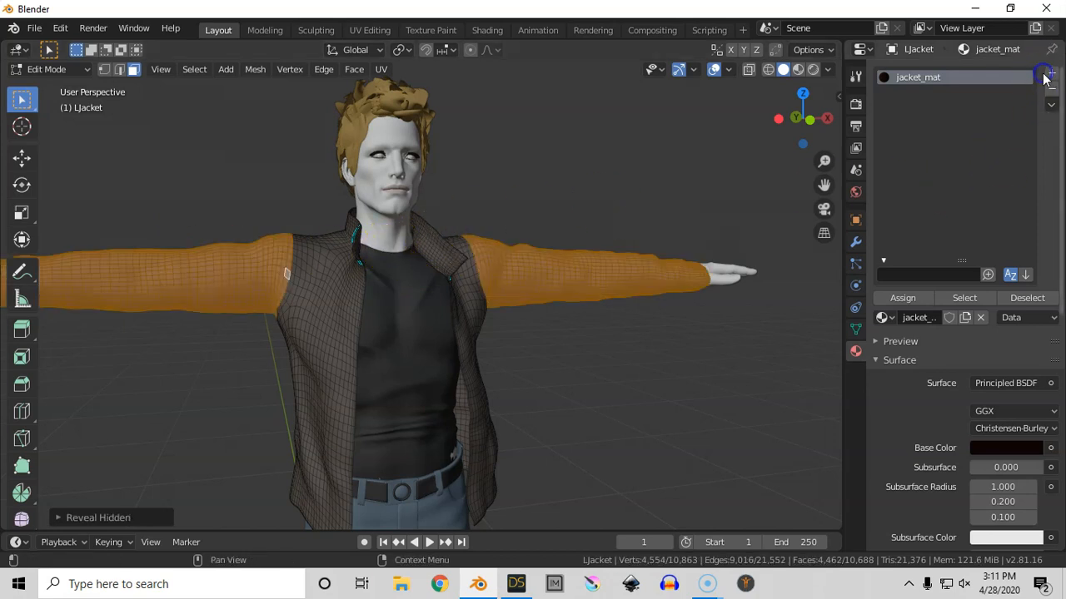
click(958, 318)
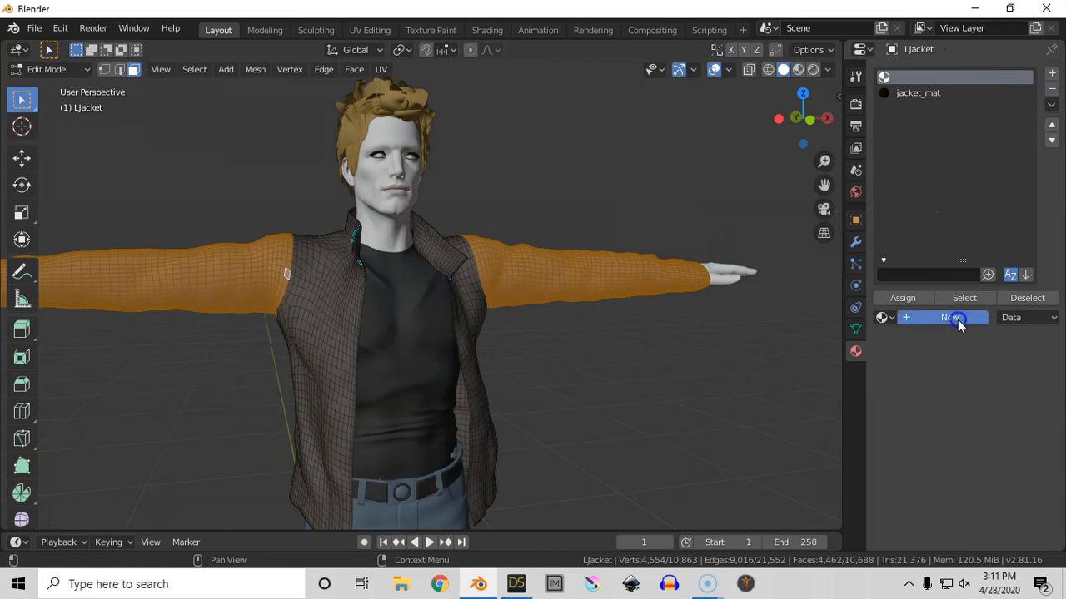
click(902, 297)
key(a)
key(alt+a)
middle_drag(718, 288, 679, 291)
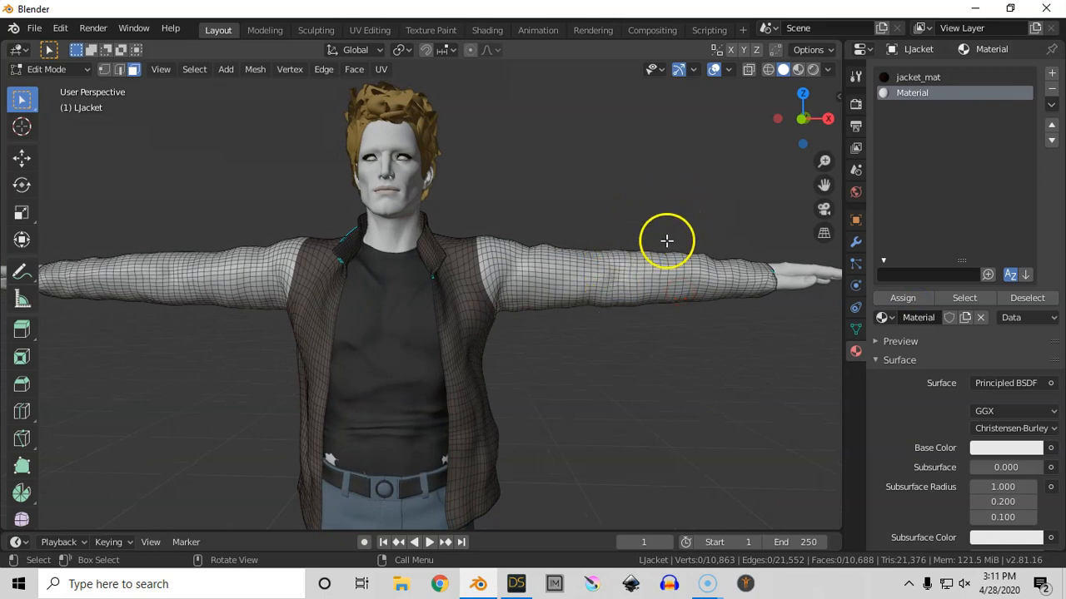
Step: Return the jacket to Object Mode, frame the dressed character in the viewport, and deselect the jacket
key(Tab)
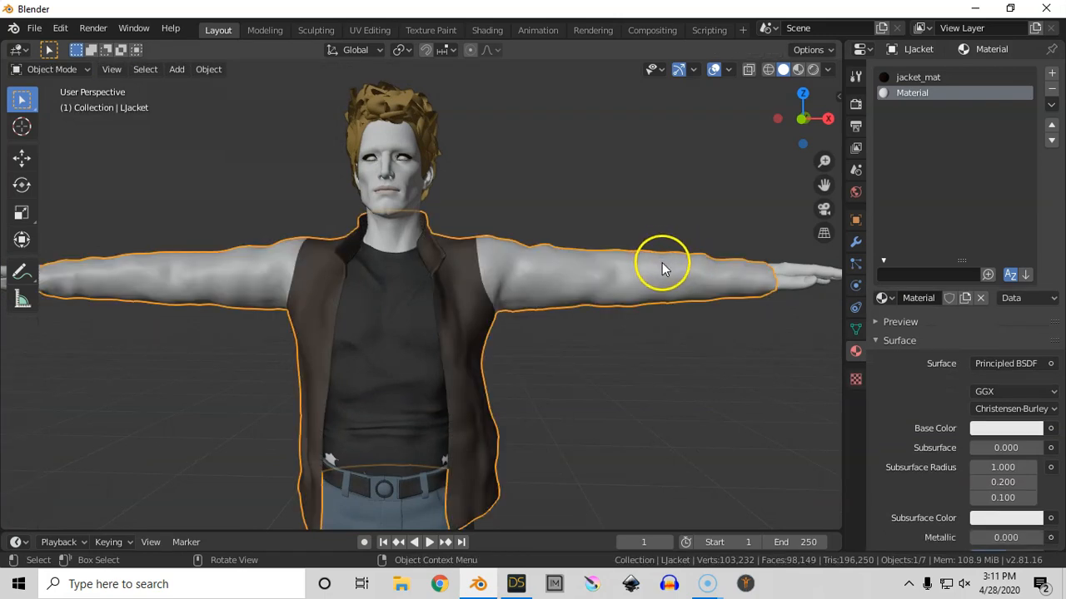
key(Home)
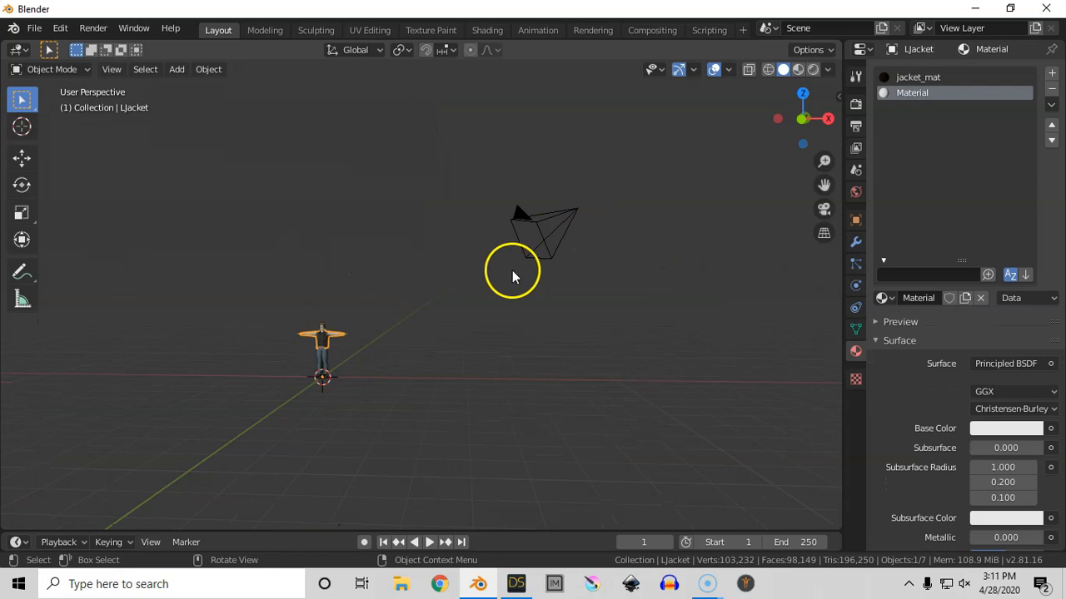
key(KP_Decimal)
click(572, 304)
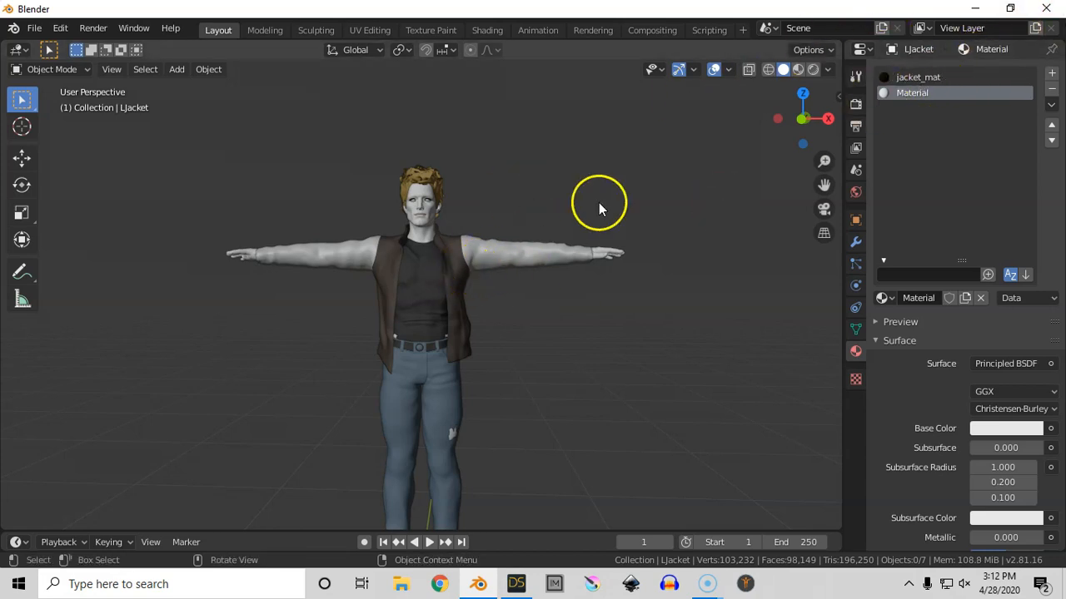
Step: Close Blender without saving the scene and return to DAZ Studio
click(1047, 10)
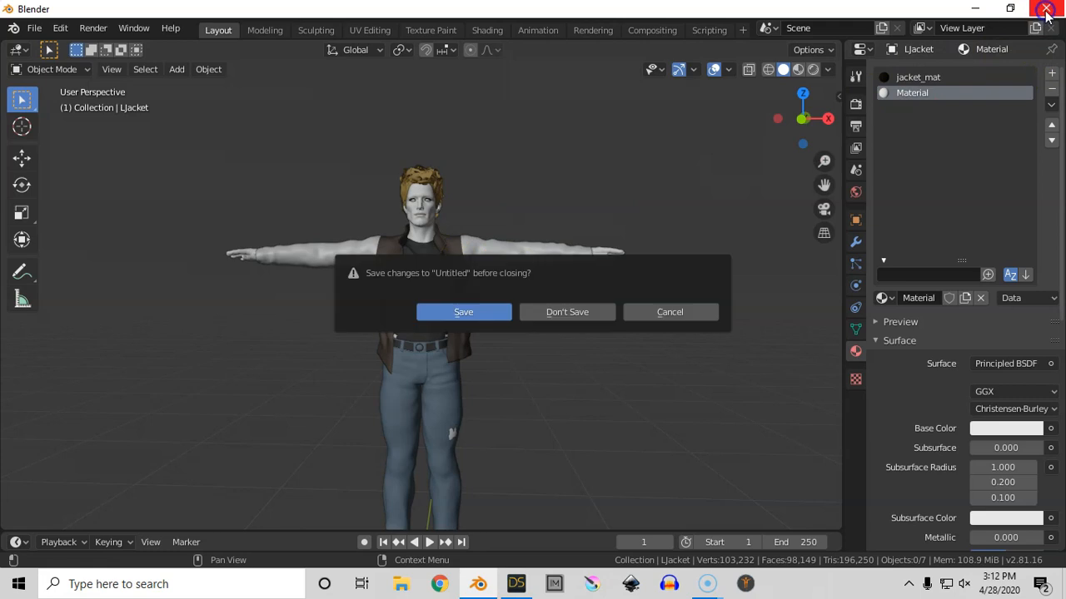
click(580, 313)
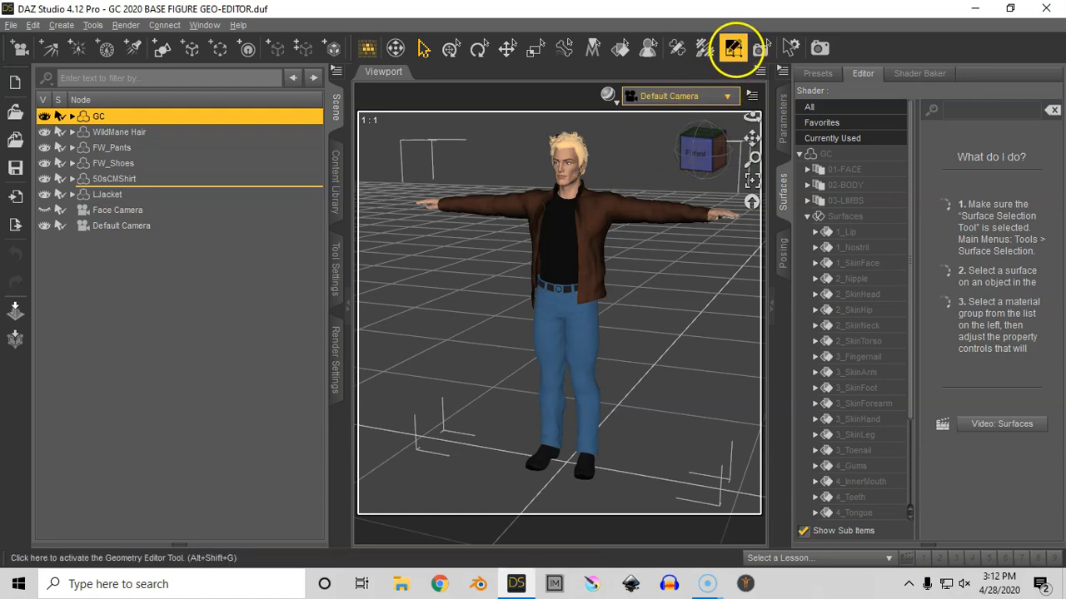
Step: Activate the Geometry Editor tool for the GC figure and bring up its tool settings
click(733, 48)
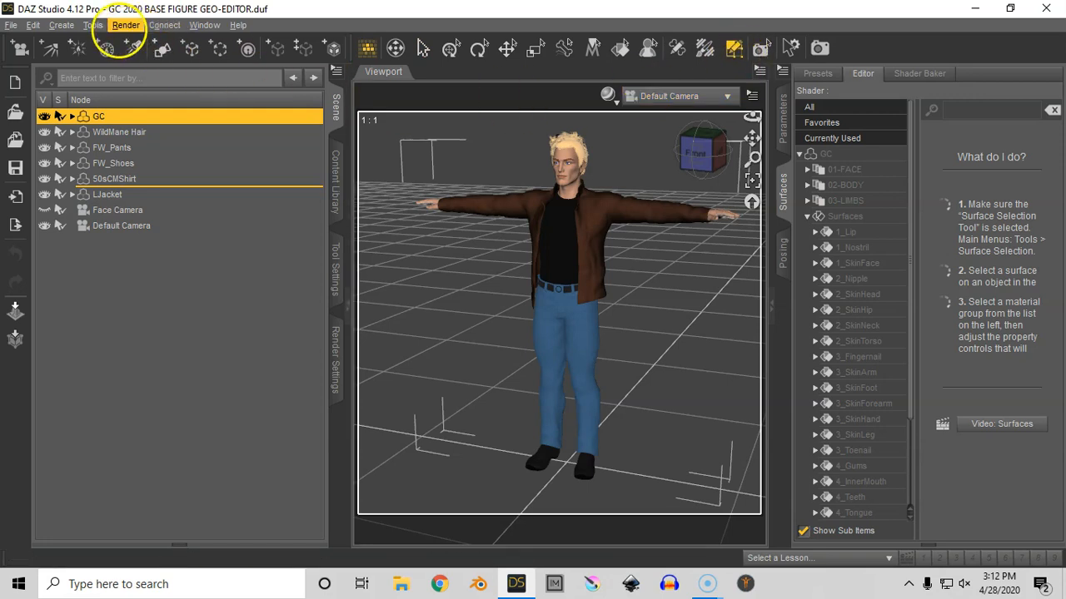
click(92, 25)
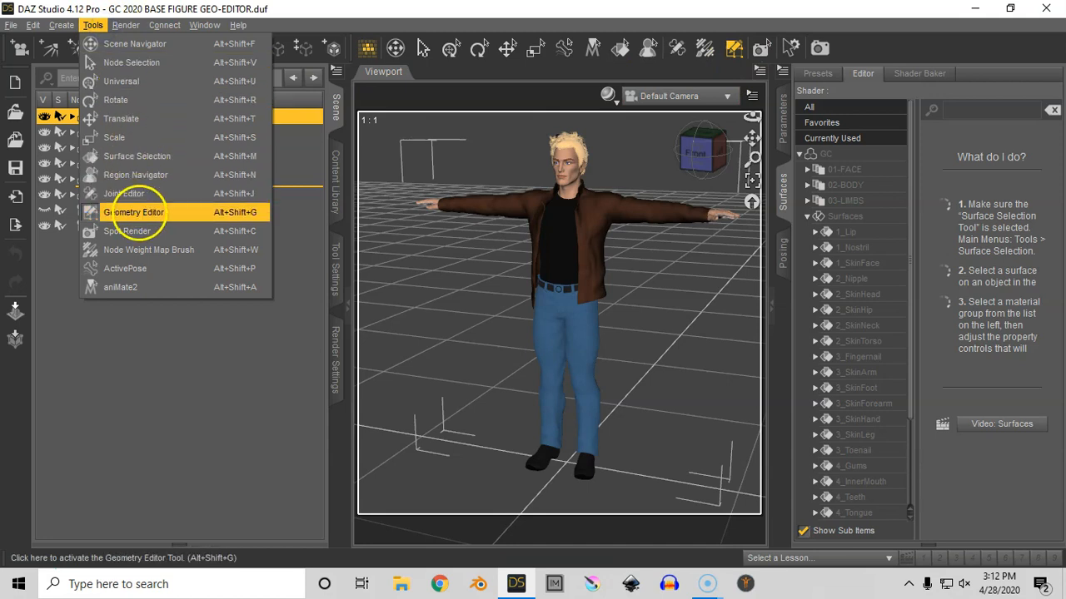
click(190, 476)
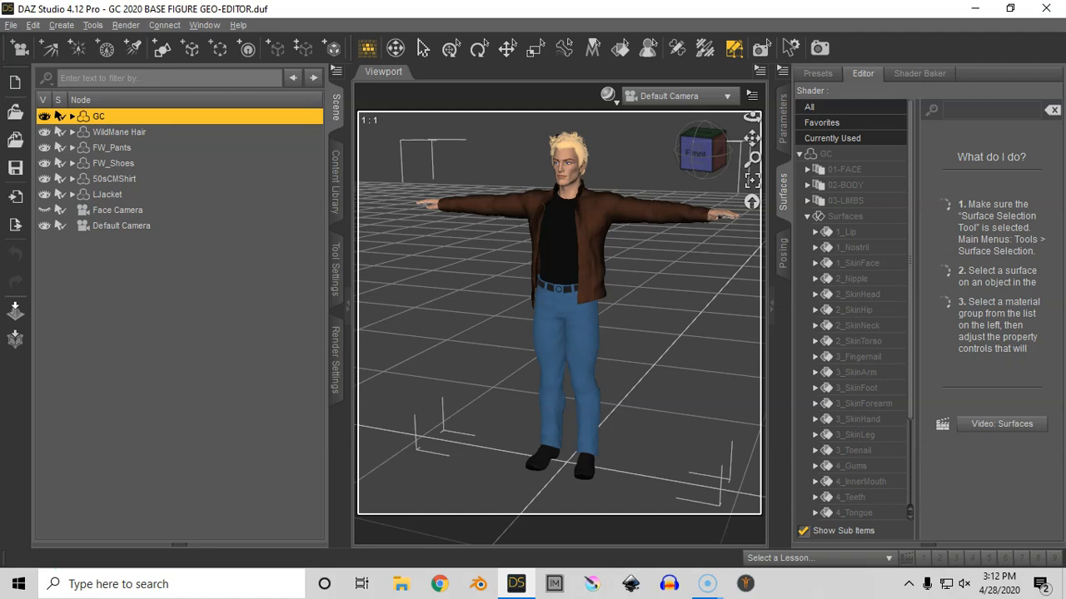
click(336, 269)
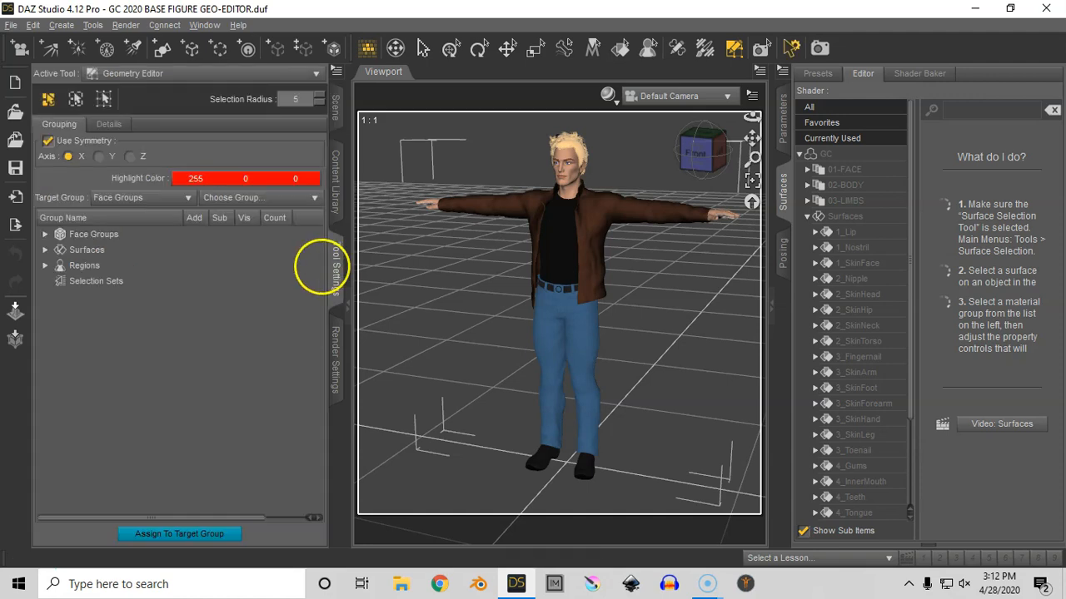
click(204, 25)
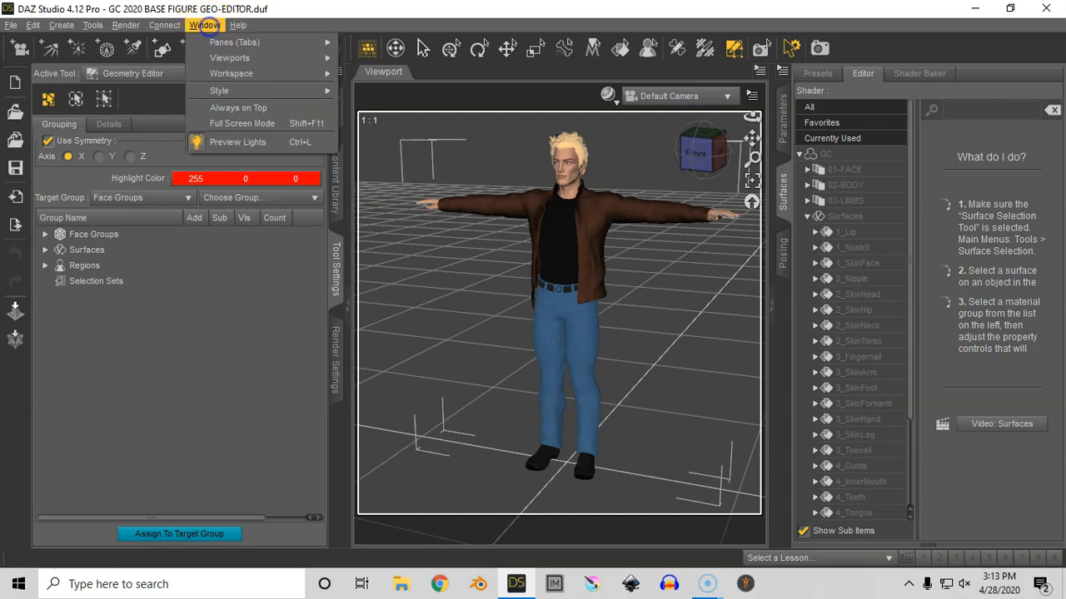
mouse_move(233, 42)
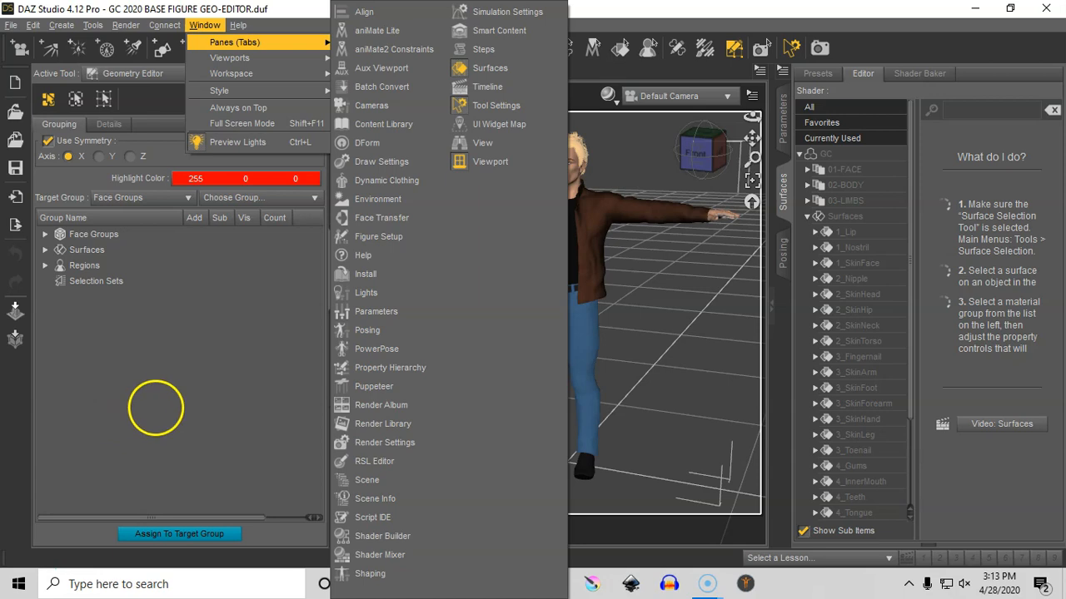
click(149, 406)
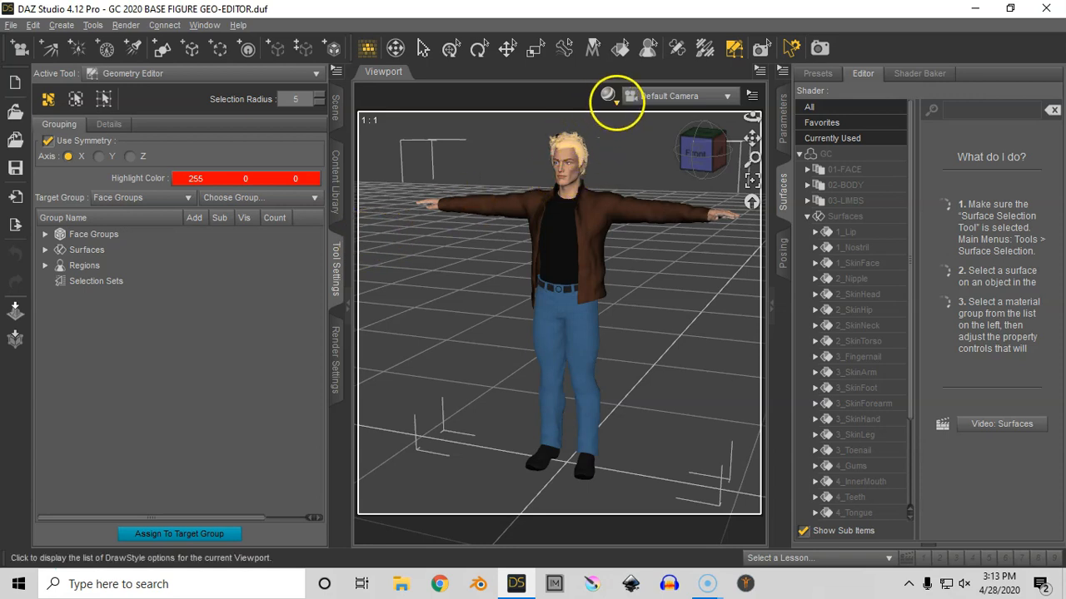
Step: Set the viewport draw style to Wire Shaded and view the scene through the Face Camera
click(607, 94)
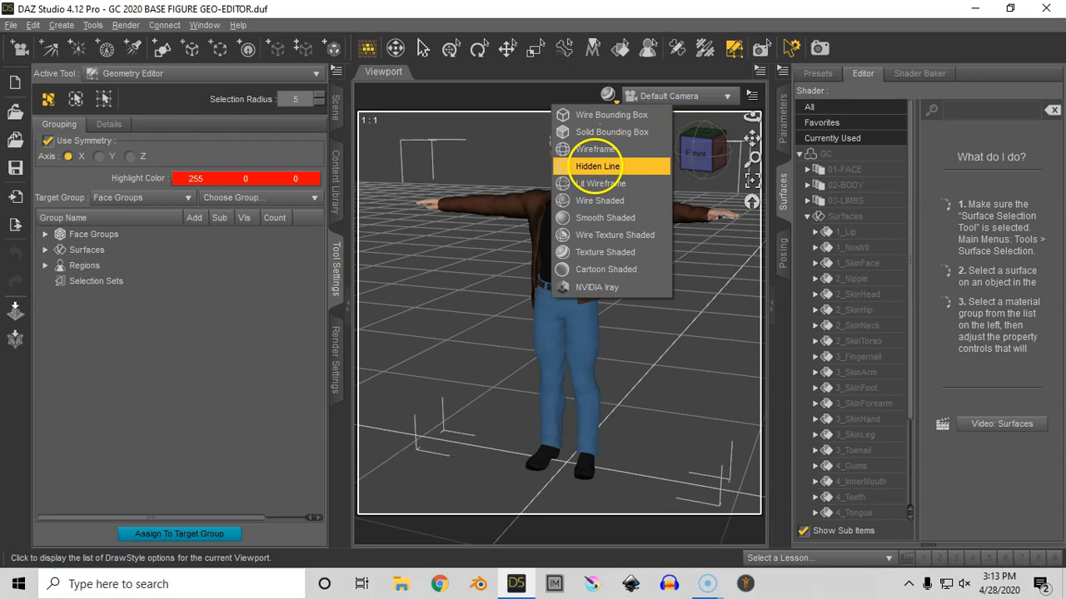
click(600, 200)
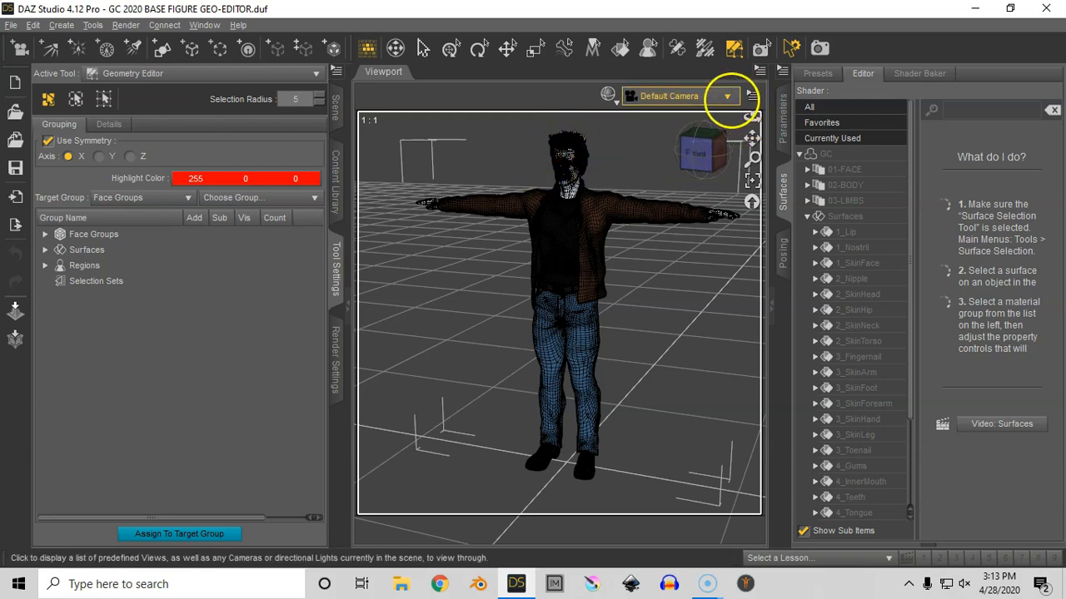
click(725, 96)
click(712, 234)
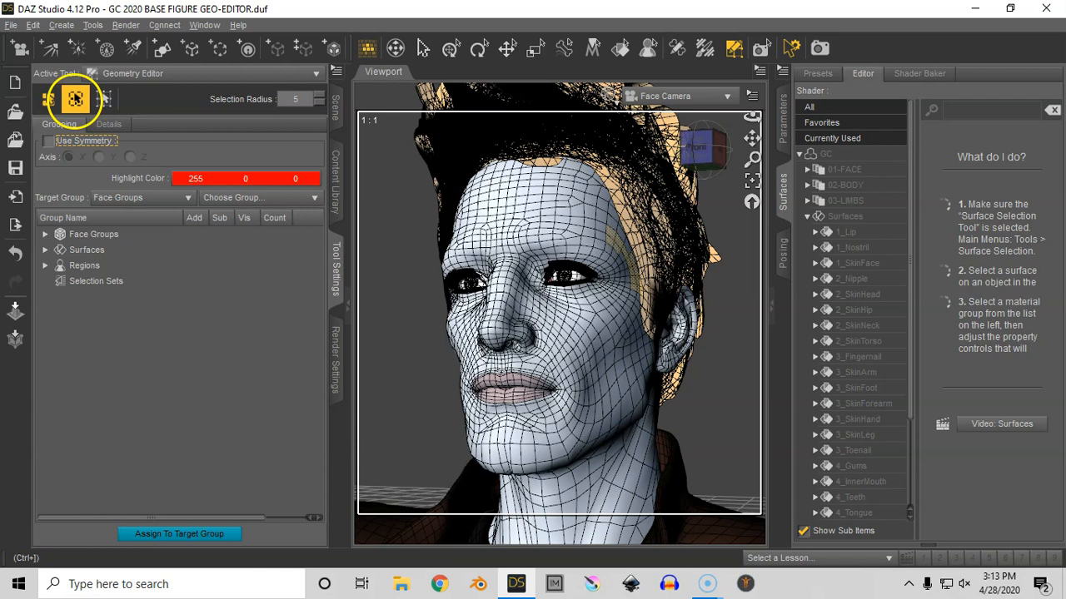
Step: Select some edges around the outer eye in edge selection mode, and some temple and cheek vertices in vertex selection mode
click(75, 99)
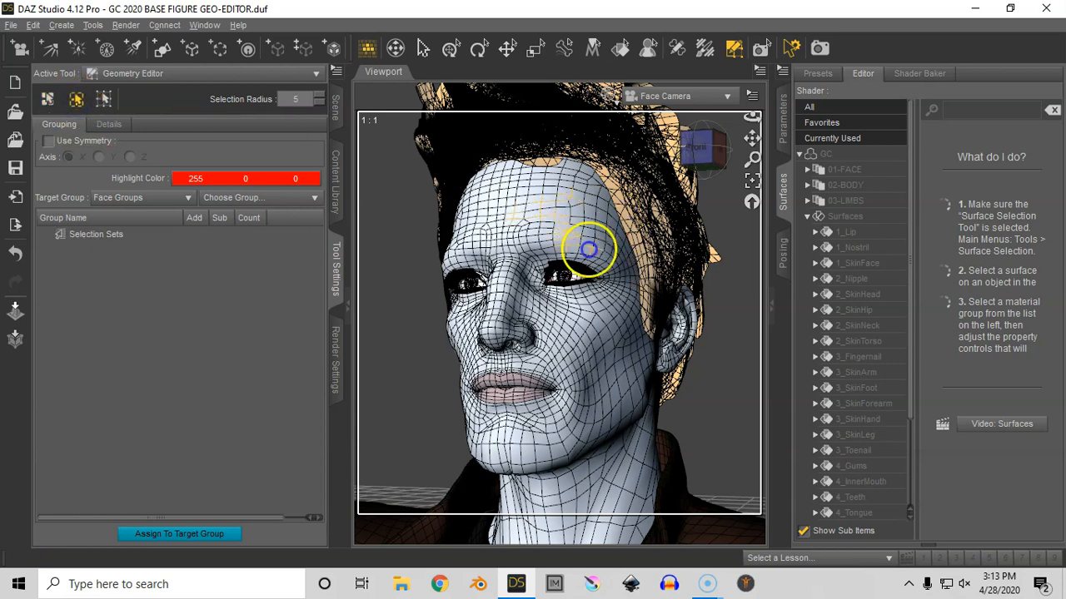
drag(589, 249, 609, 261)
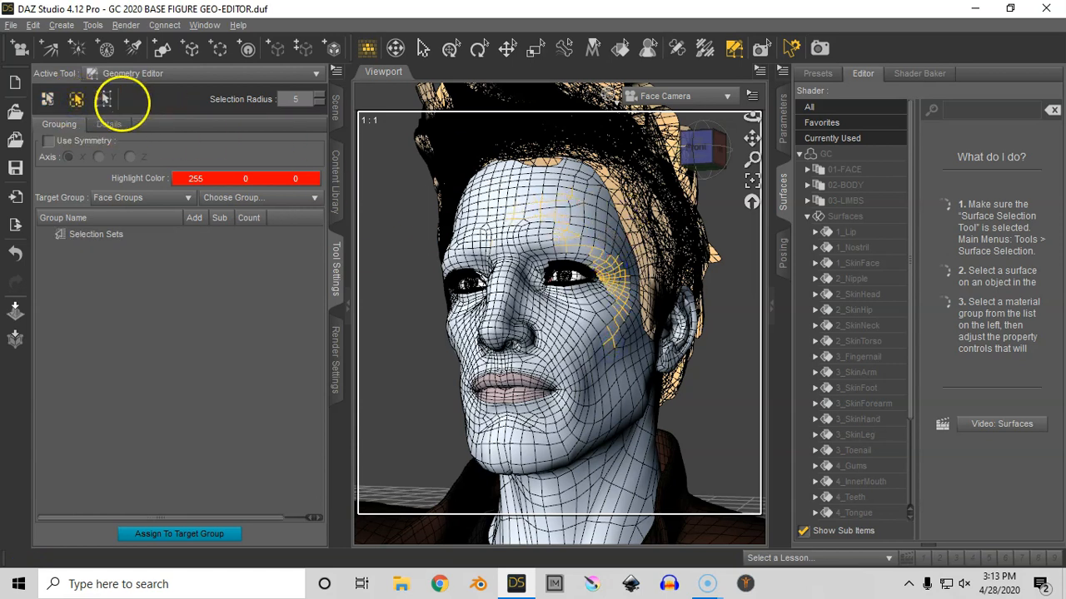
click(104, 98)
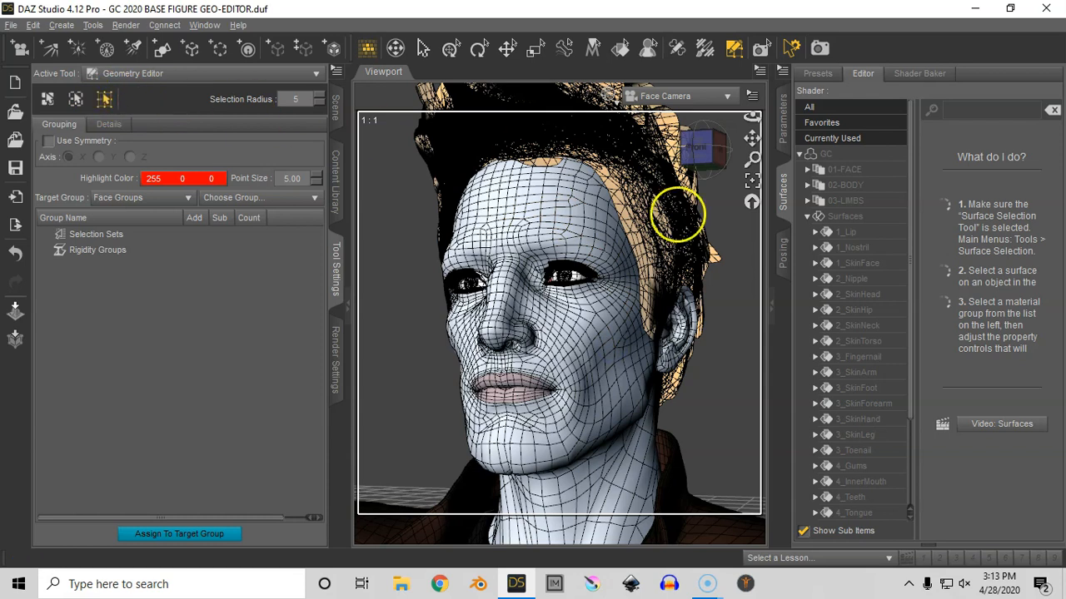
drag(584, 199, 608, 243)
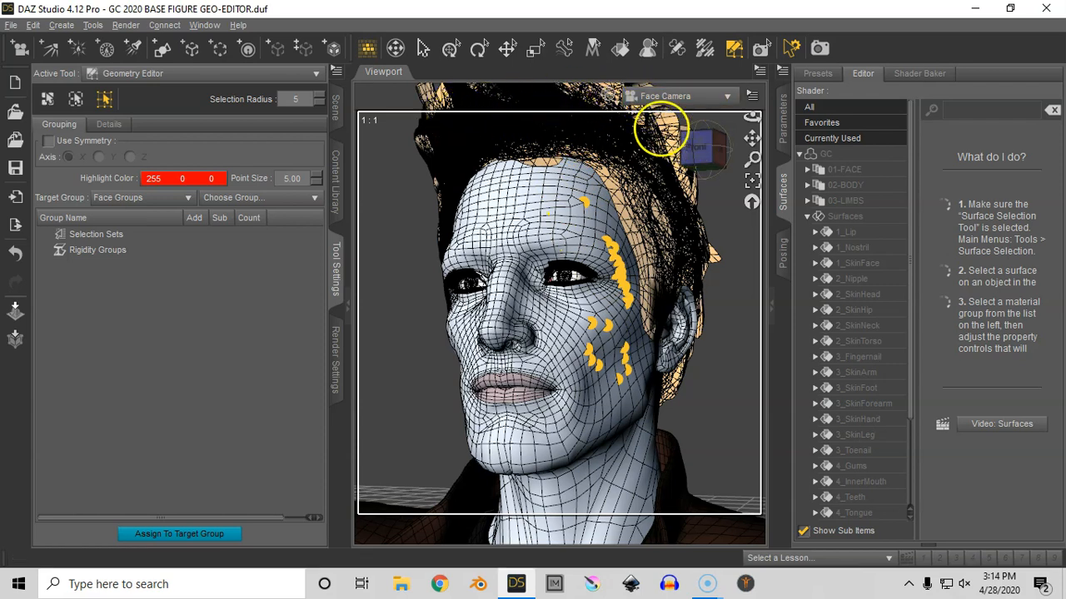
Step: View the selected vertices in the Wireframe draw style and restore the Wire Shaded style
click(612, 97)
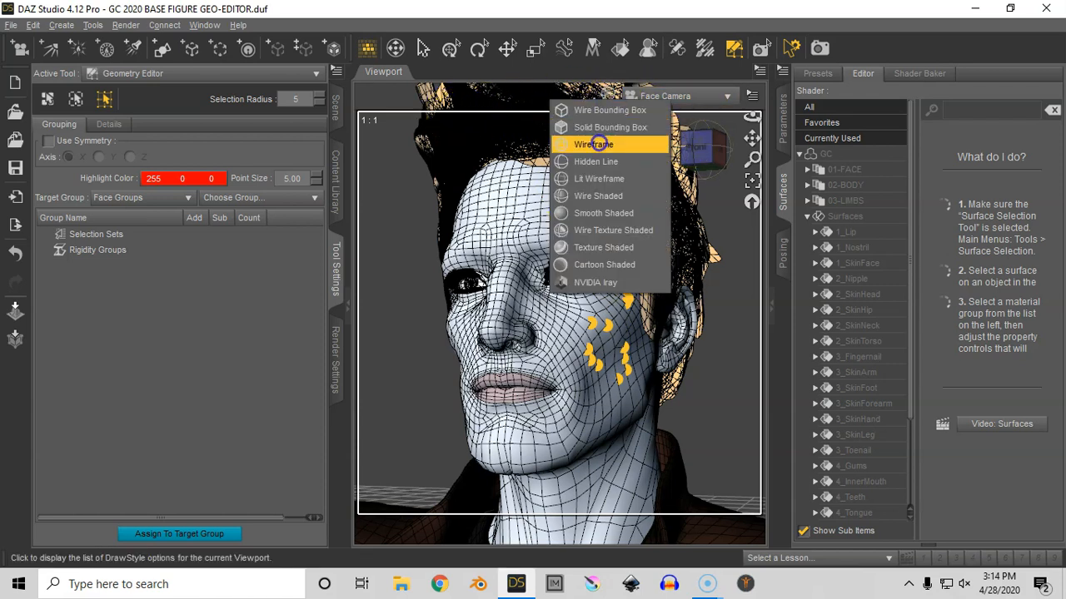
click(596, 143)
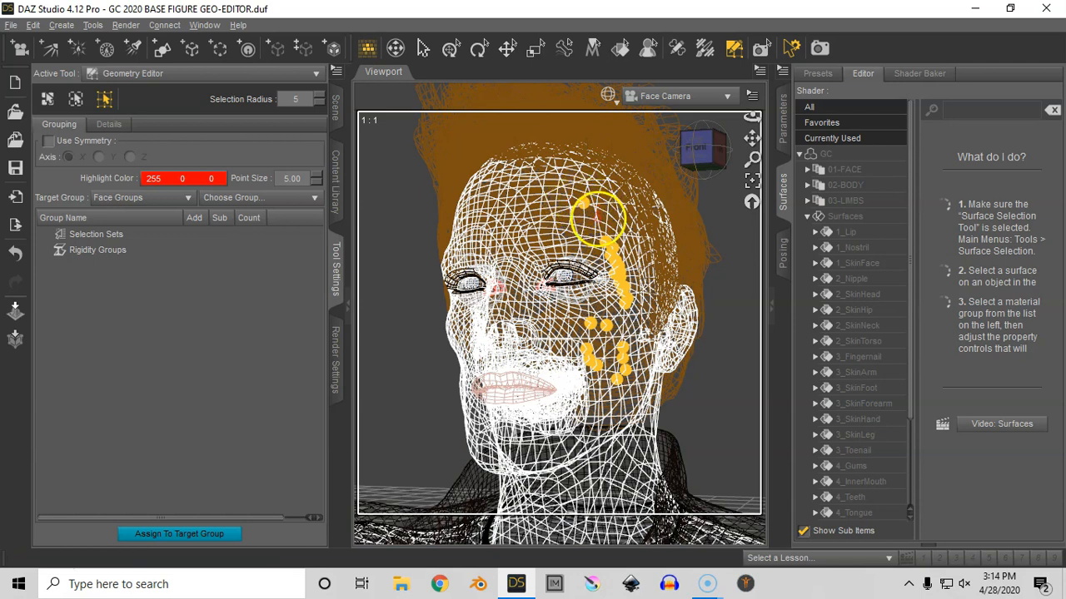
click(612, 97)
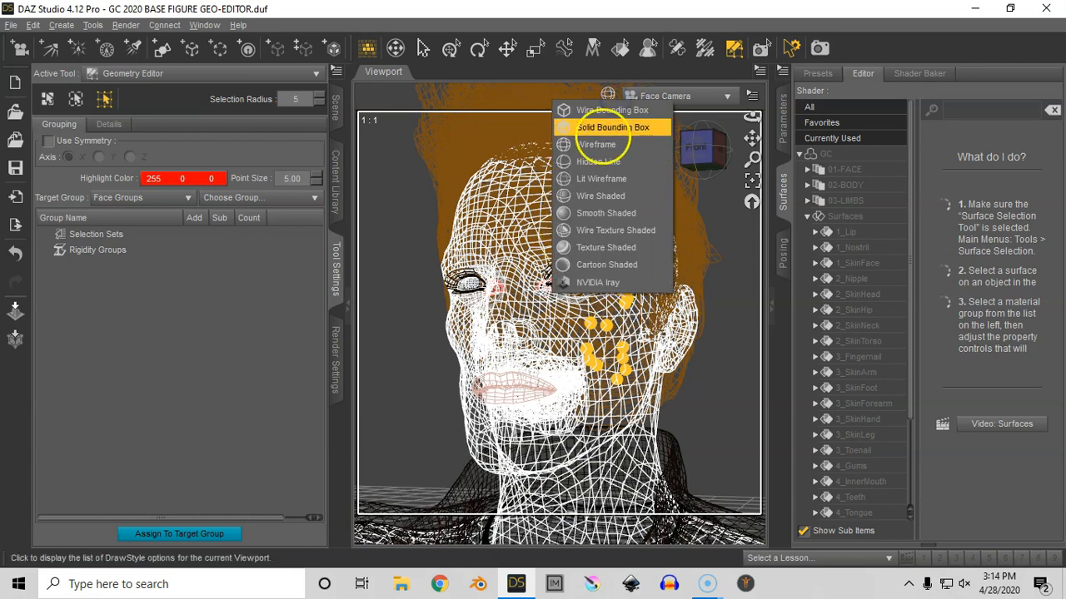
click(599, 195)
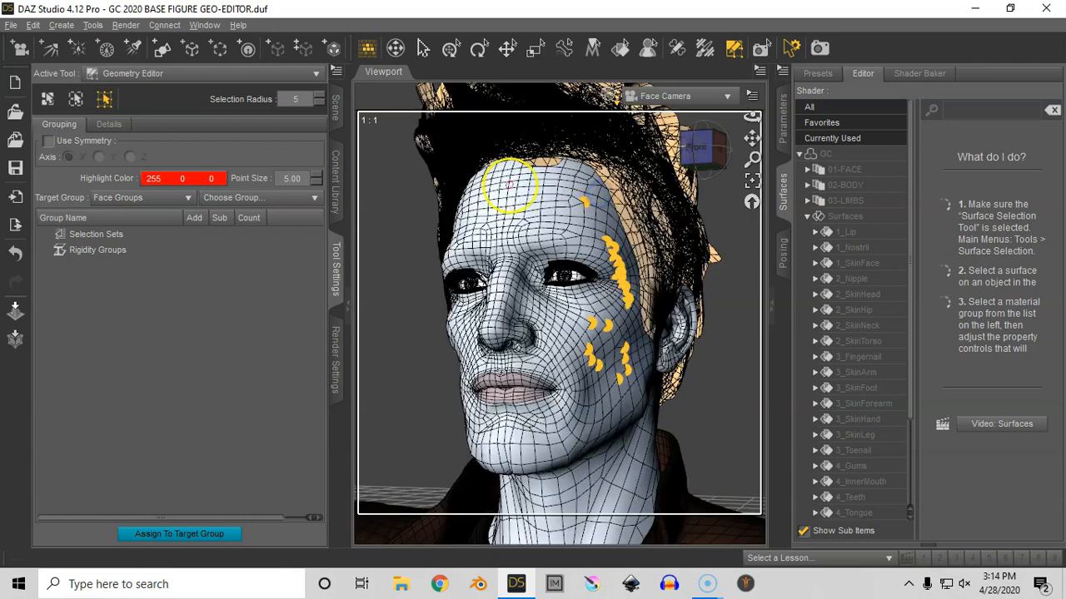
Step: Switch back to polygon selection, expand the Surfaces groups, highlight the 1_SkinFace surface on the face, and clear that highlight
click(47, 98)
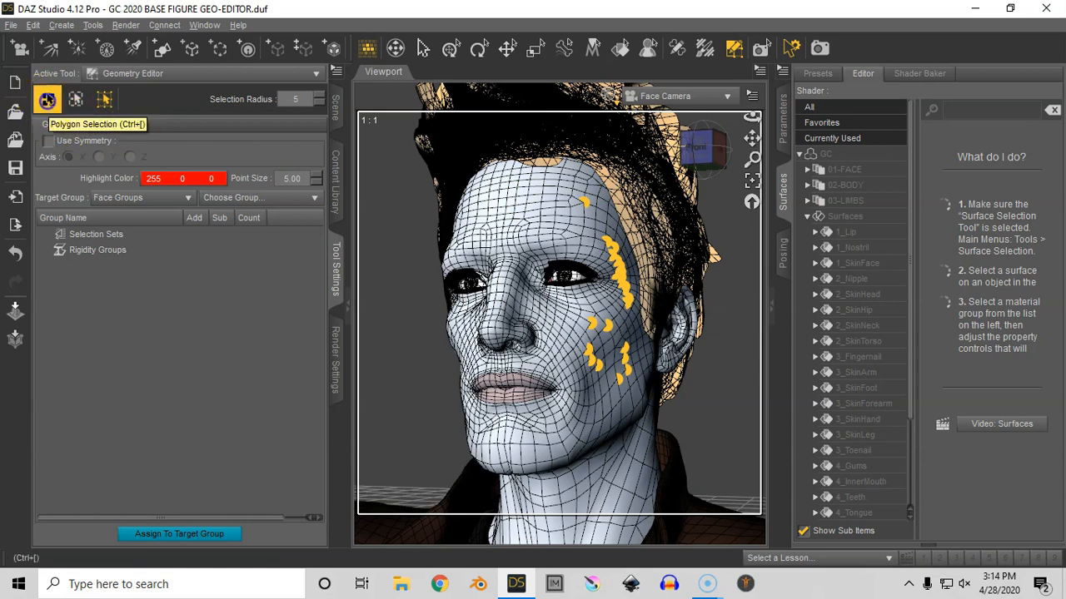
click(75, 98)
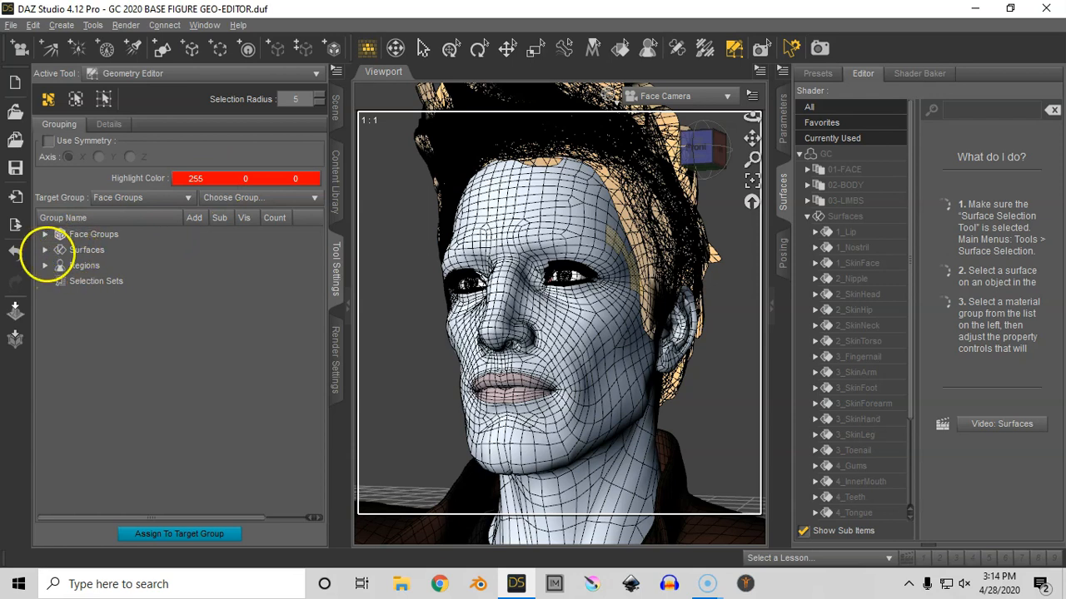
click(44, 250)
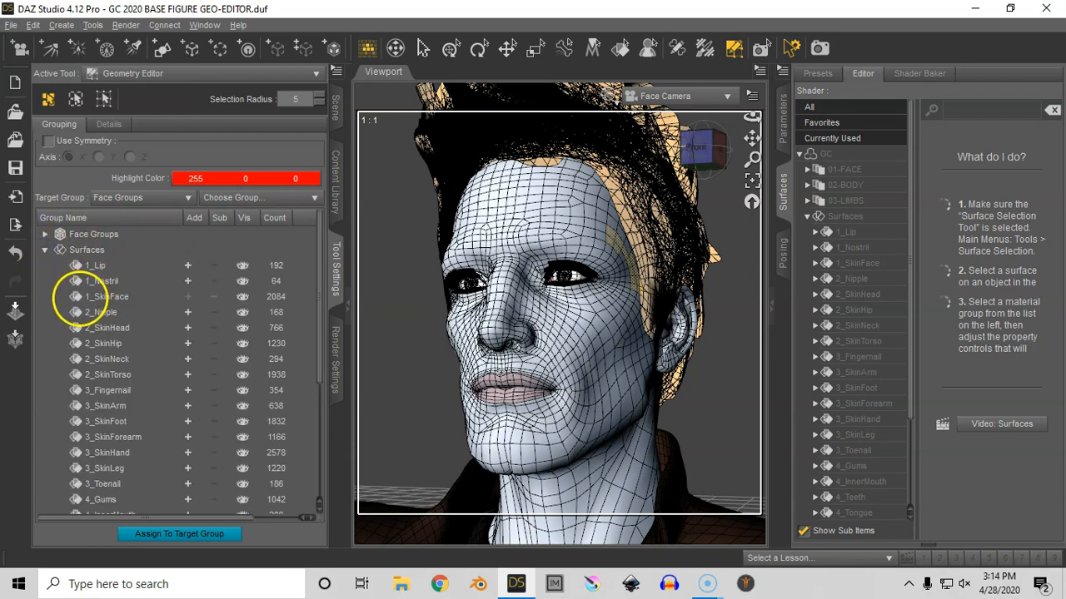
click(77, 297)
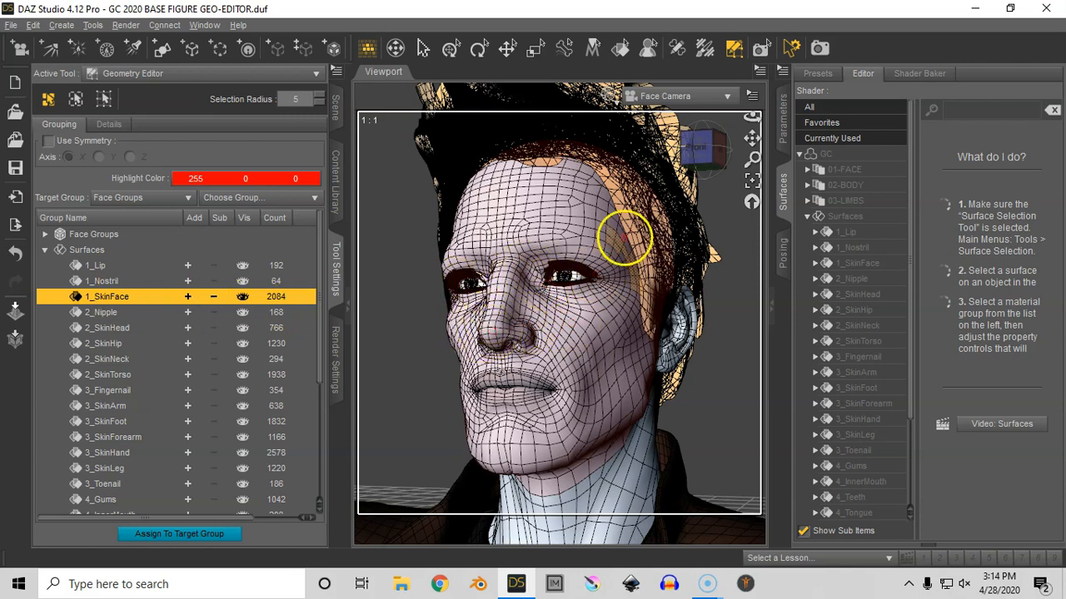
click(123, 251)
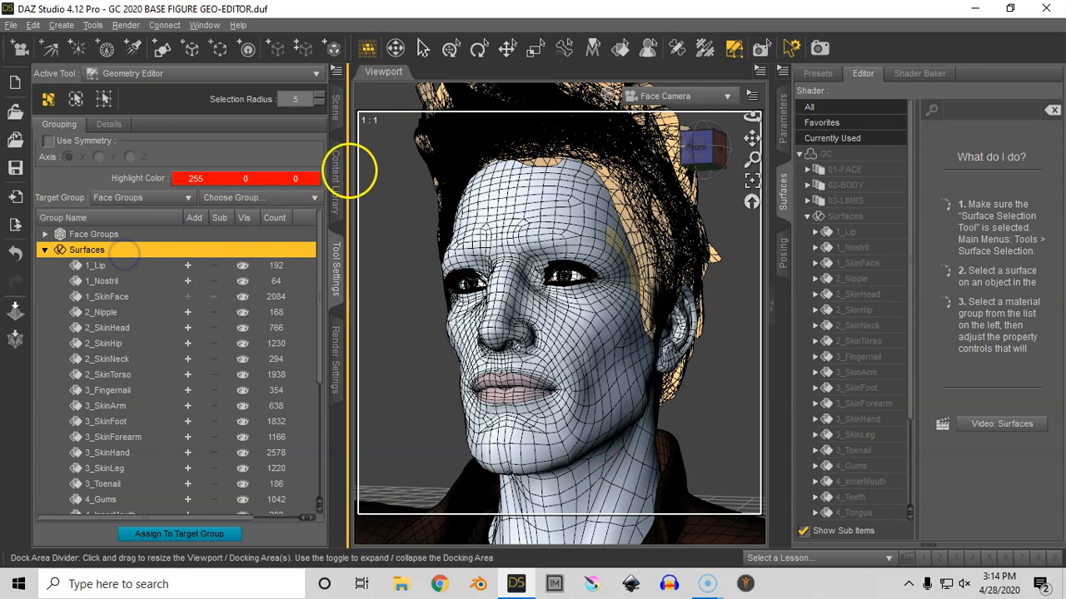
Step: Clear the geometry selection and collapse the Surfaces groups
right_click(387, 133)
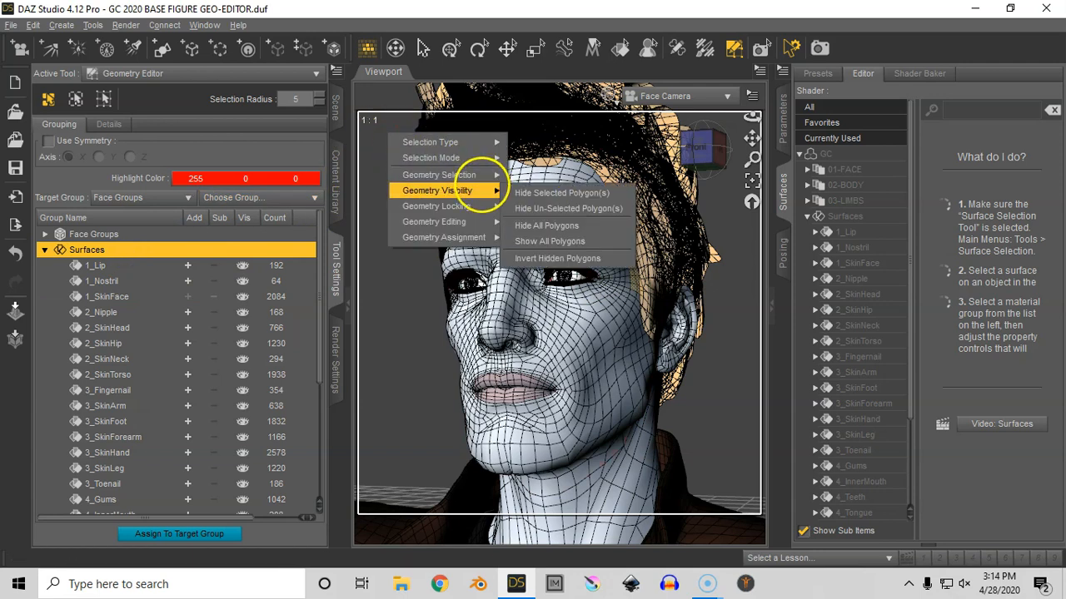
mouse_move(466, 174)
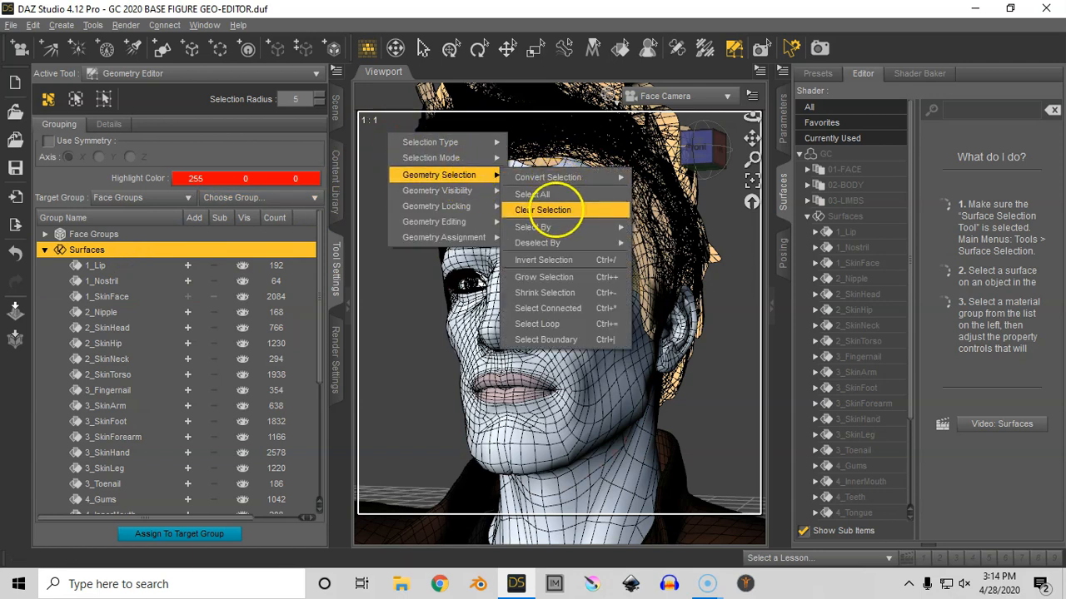
click(543, 210)
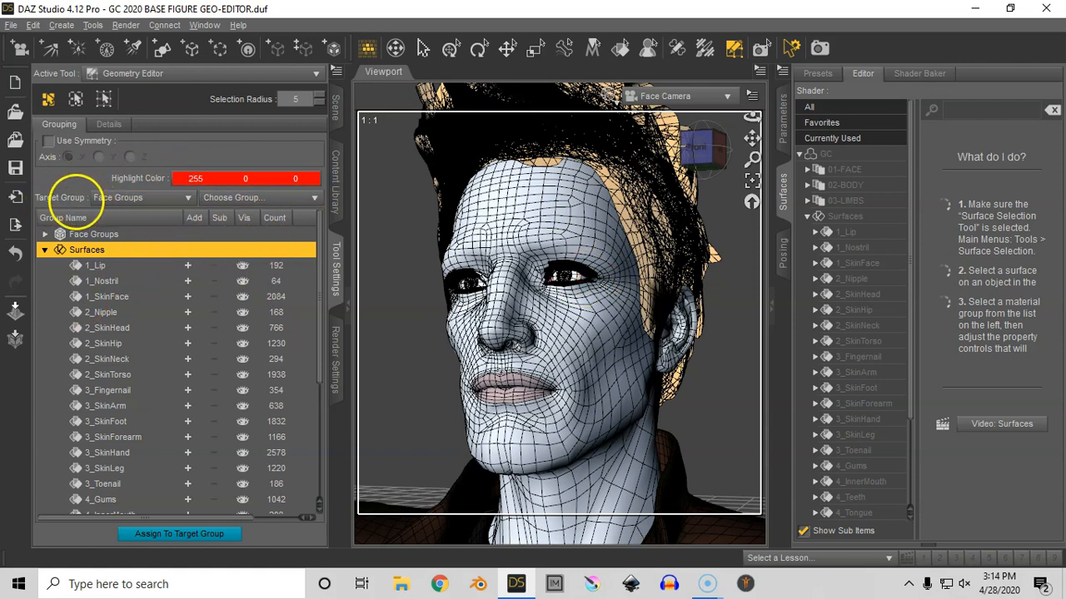
click(44, 249)
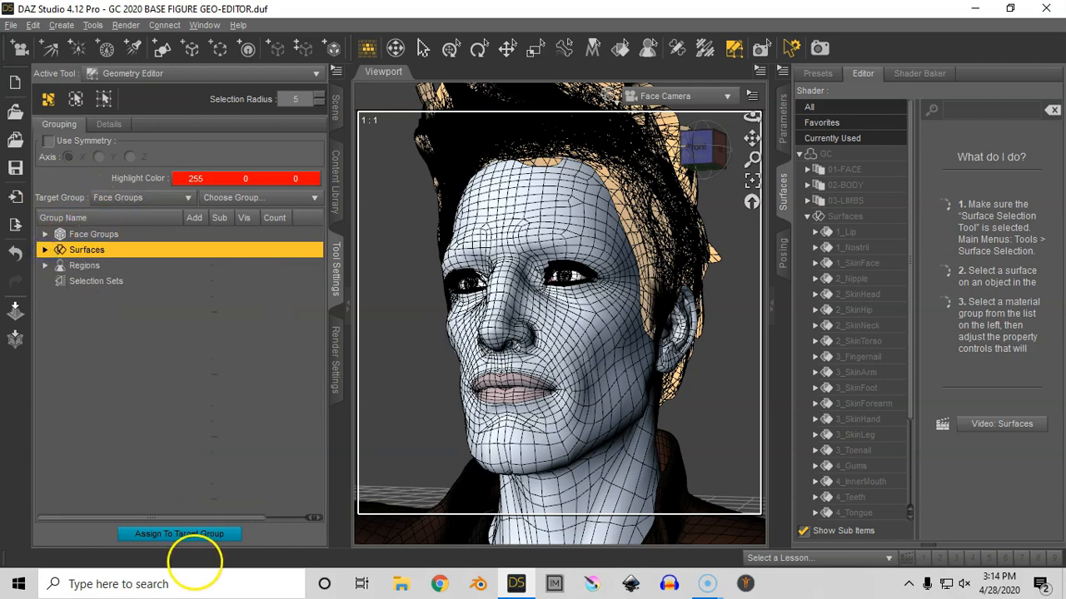
Step: Review the target group types, keep Face Groups, and choose tongue05 as the target group
click(189, 198)
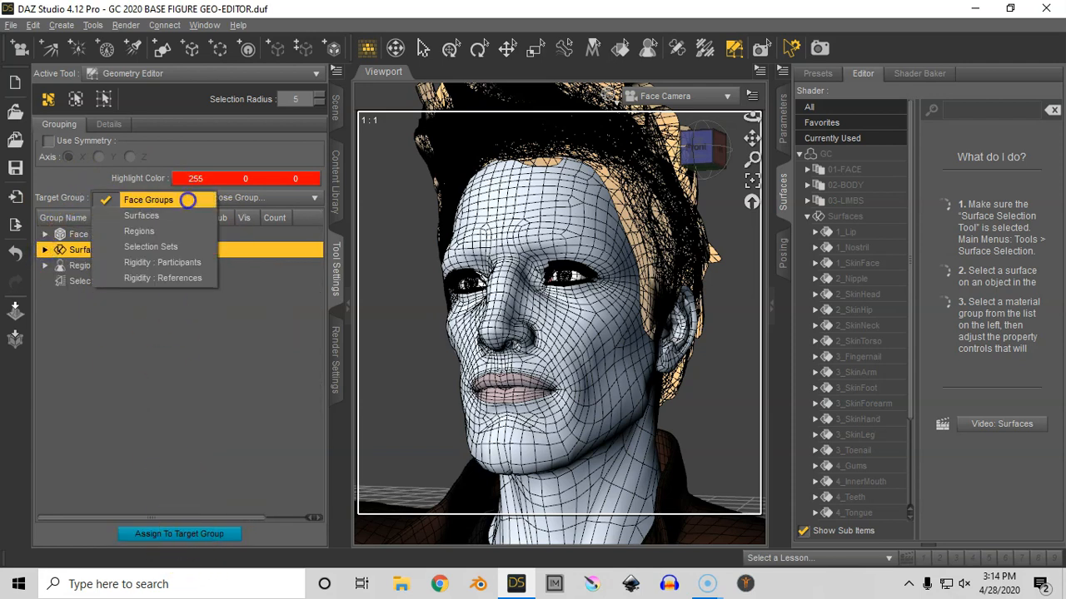
click(34, 97)
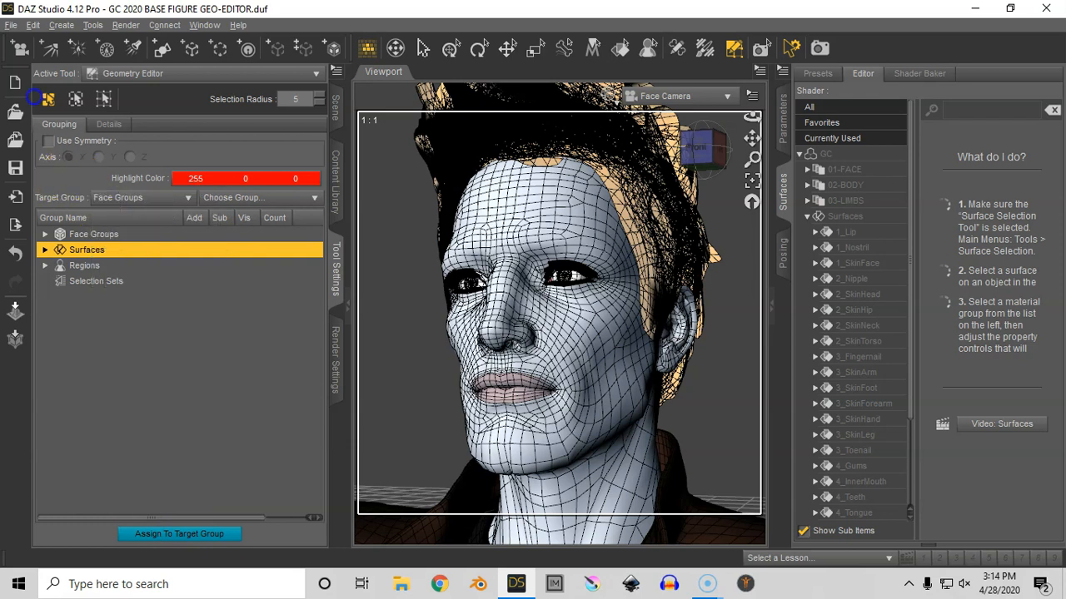
click(315, 198)
click(315, 198)
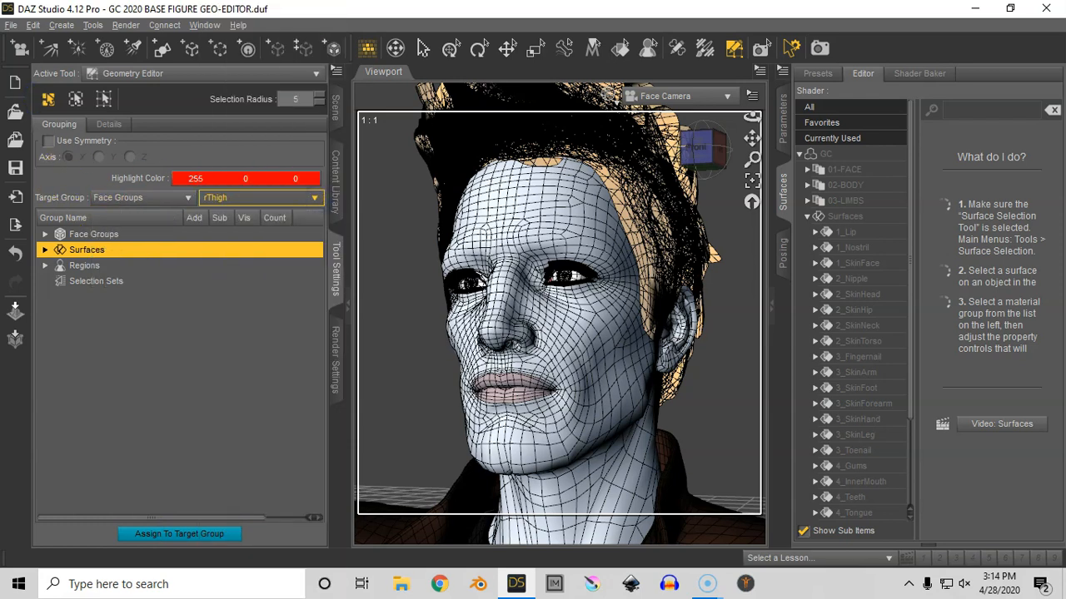
click(308, 198)
click(293, 342)
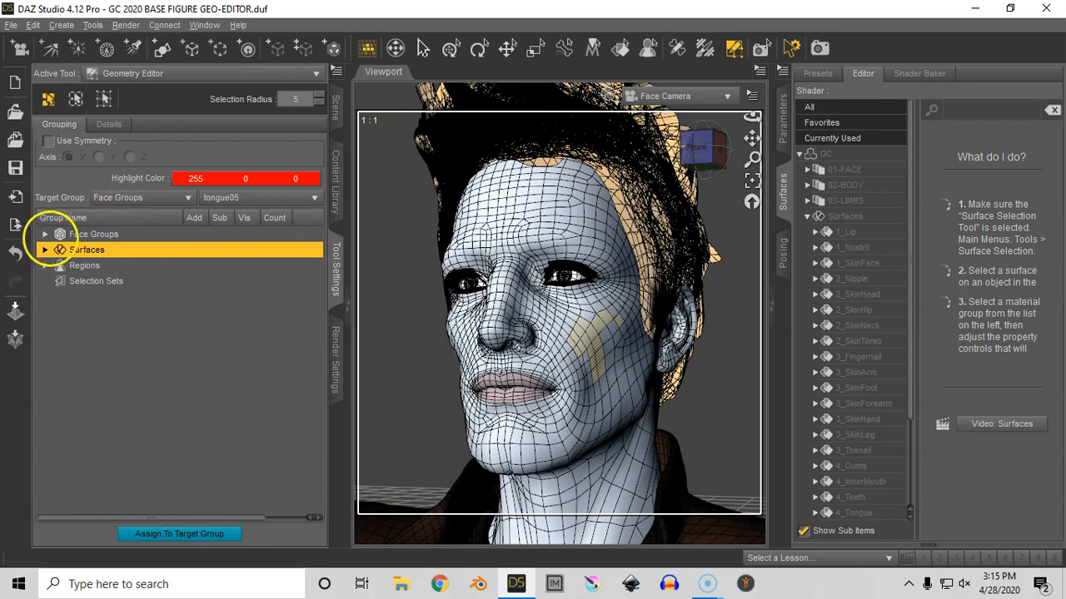
Step: Look through the Face Groups list, collapse it, and clear the polygon selection on the cheek
click(44, 234)
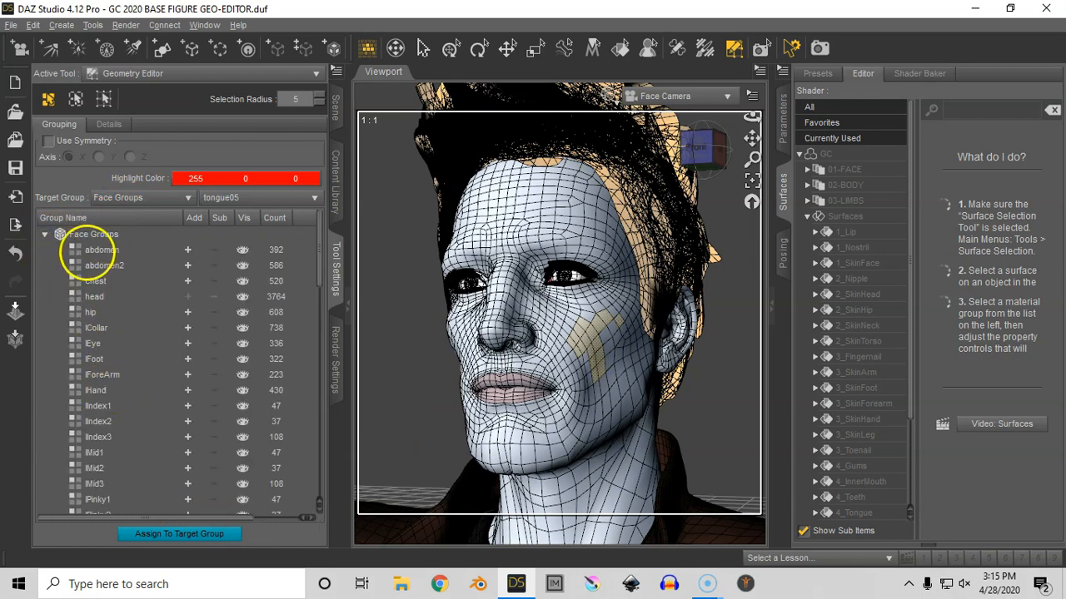
click(44, 234)
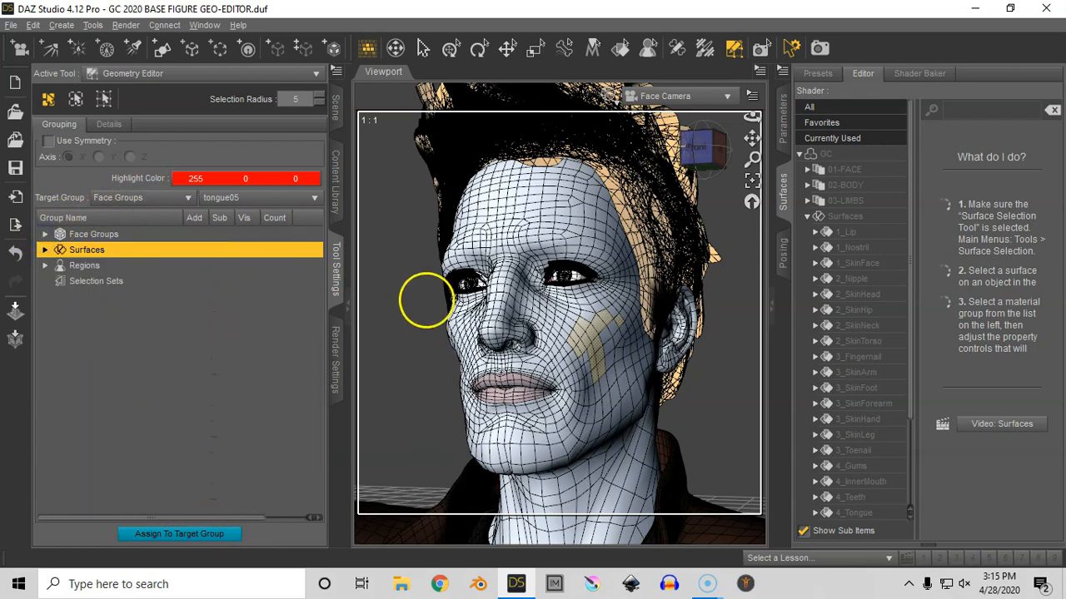
click(390, 139)
right_click(390, 138)
mouse_move(419, 171)
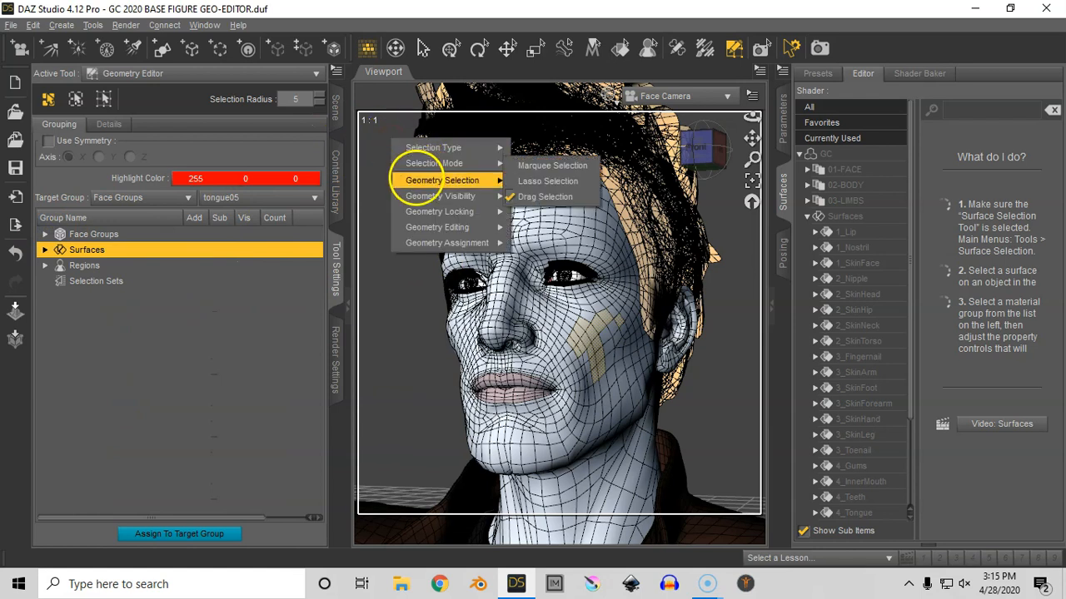
click(549, 216)
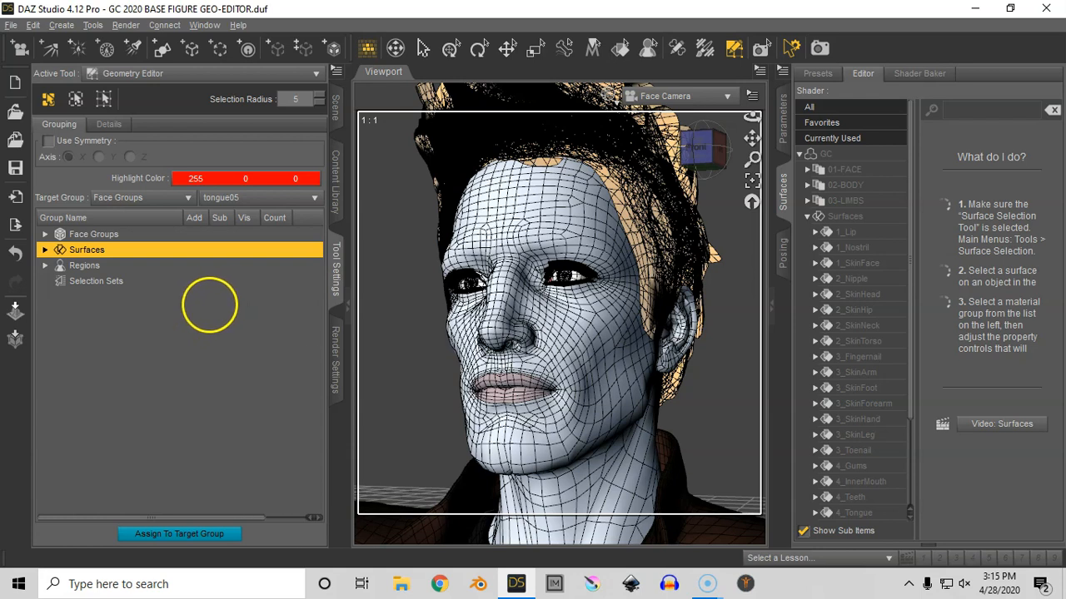
Step: Examine the Face Groups and Regions categories and expand the Surfaces groups
click(60, 234)
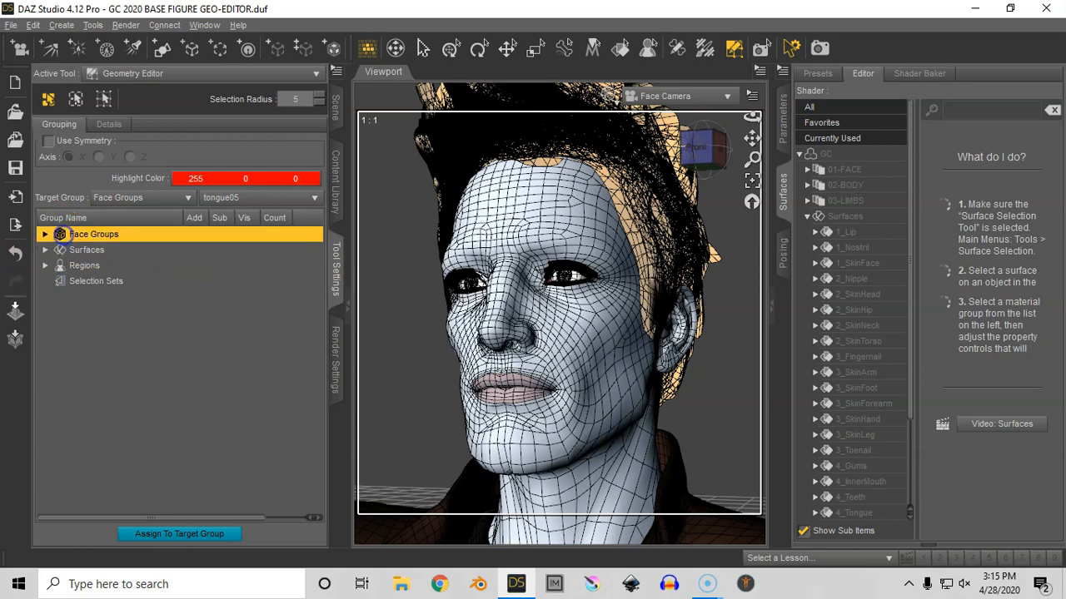
click(76, 265)
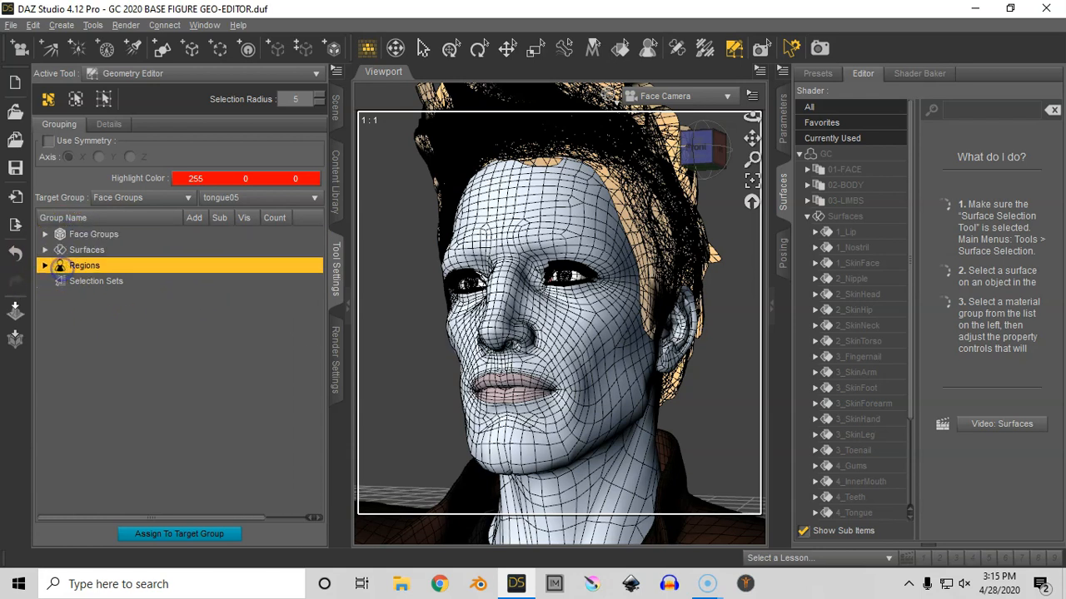
click(45, 234)
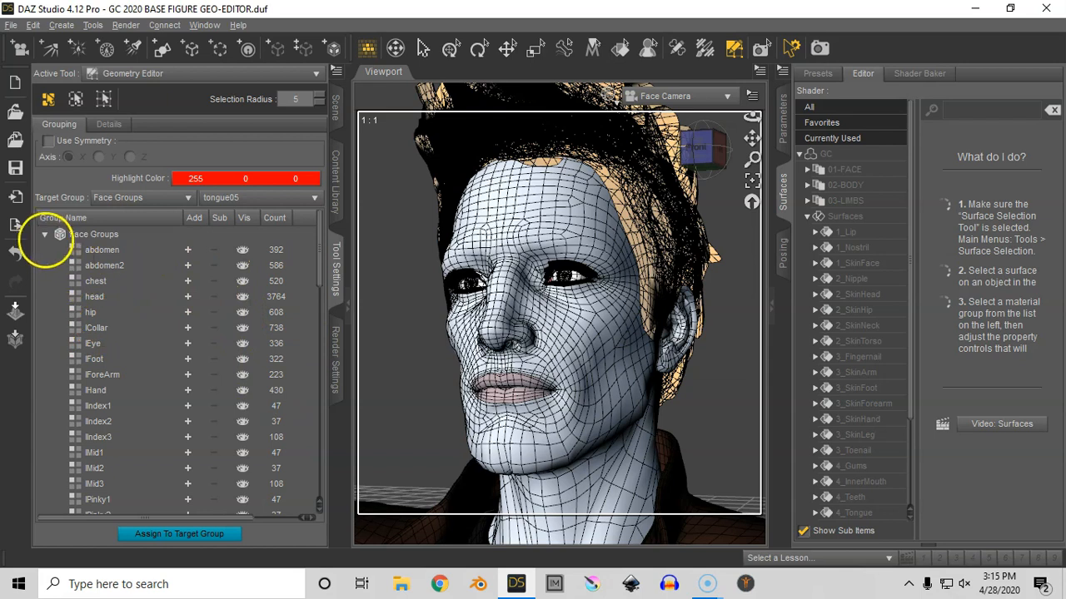
click(46, 235)
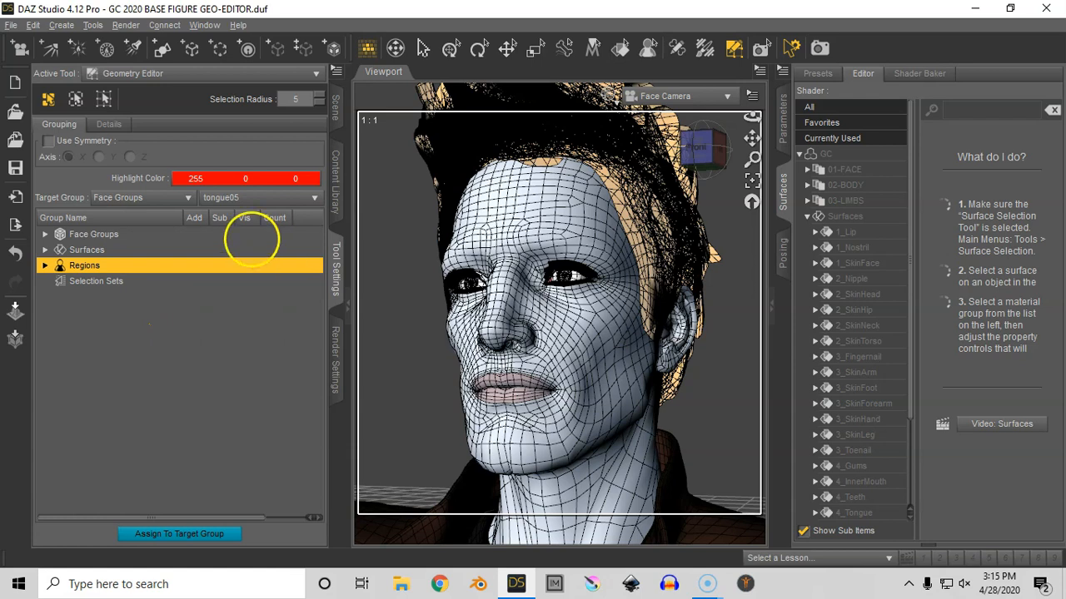
click(117, 250)
click(46, 251)
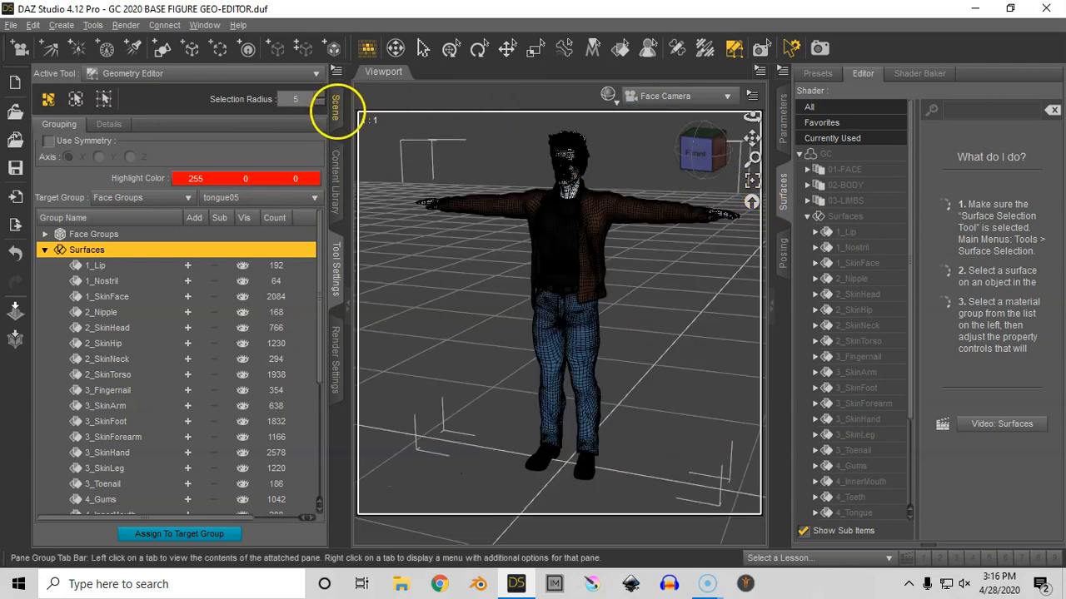
Step: Hide WildMane Hair, FW_Pants, FW_Shoes, 50sCMShirt and LJacket together by setting their Visible property to Off
click(336, 106)
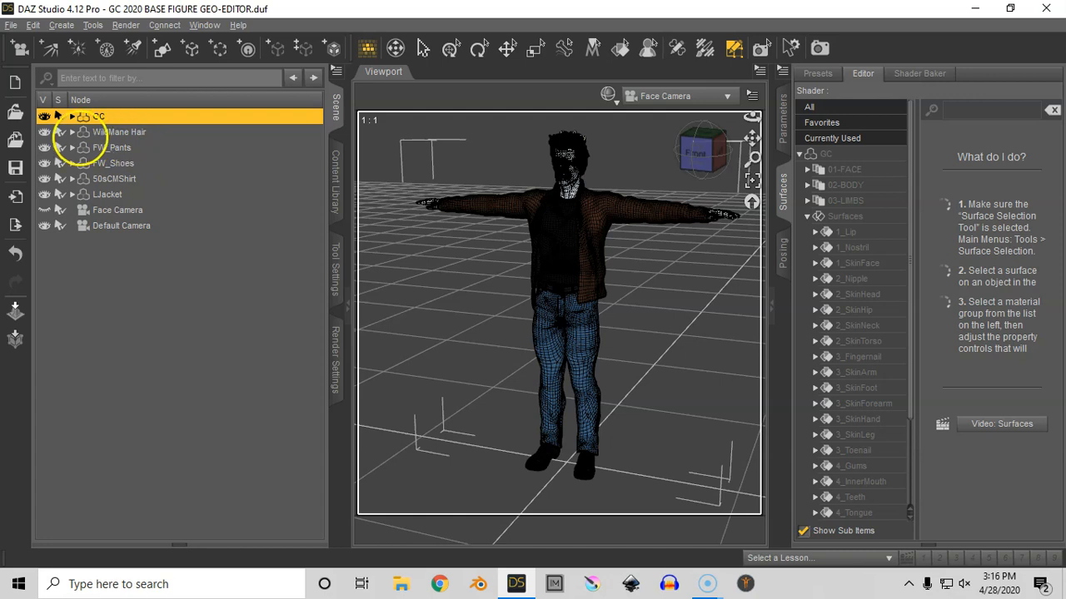
click(87, 132)
shift+click(82, 194)
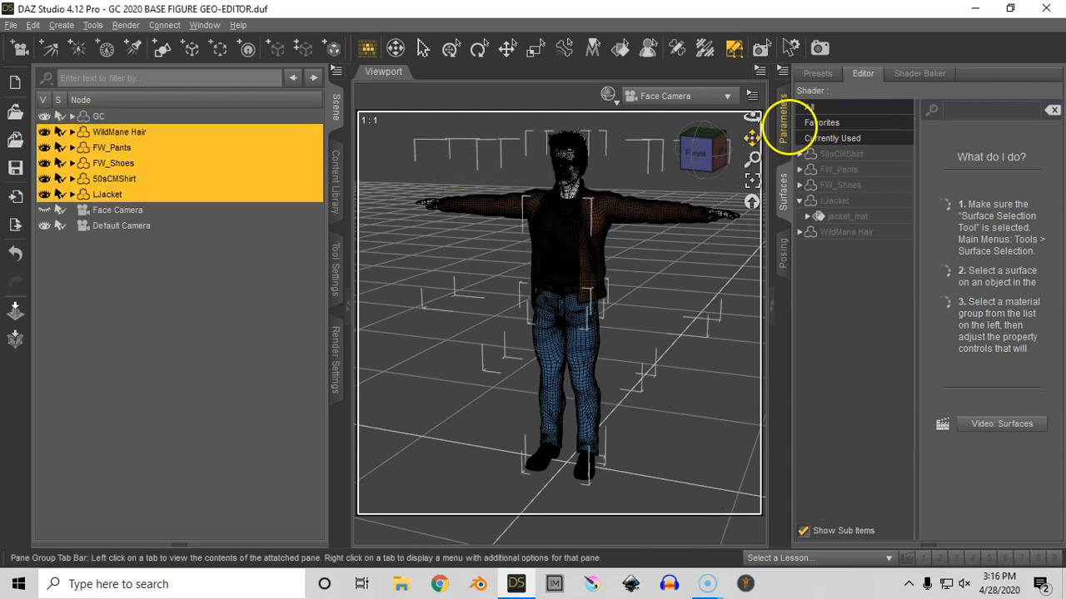
click(783, 125)
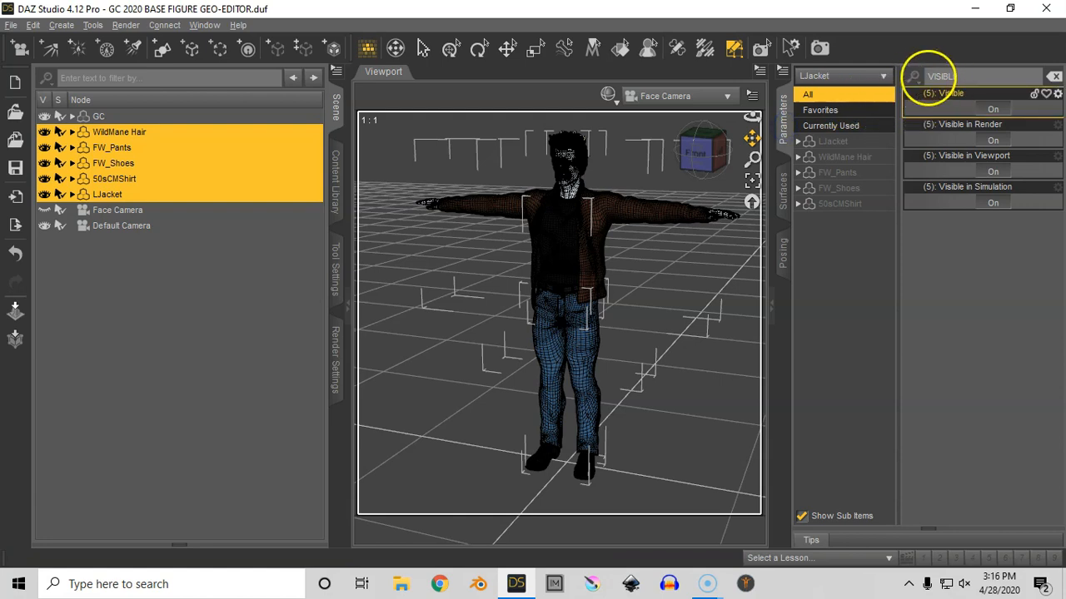
click(913, 76)
click(933, 236)
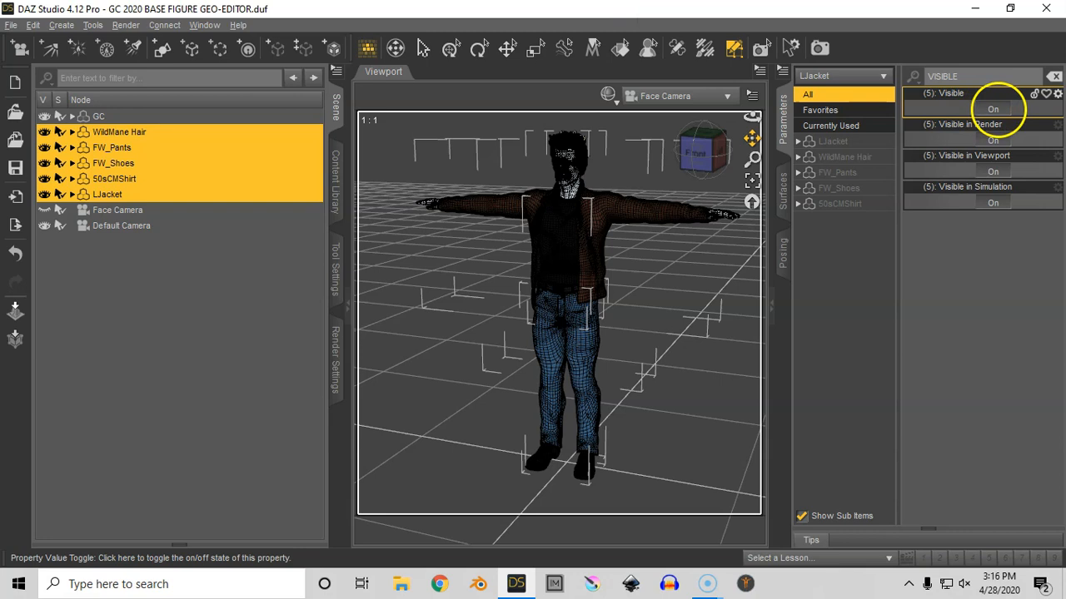
click(992, 108)
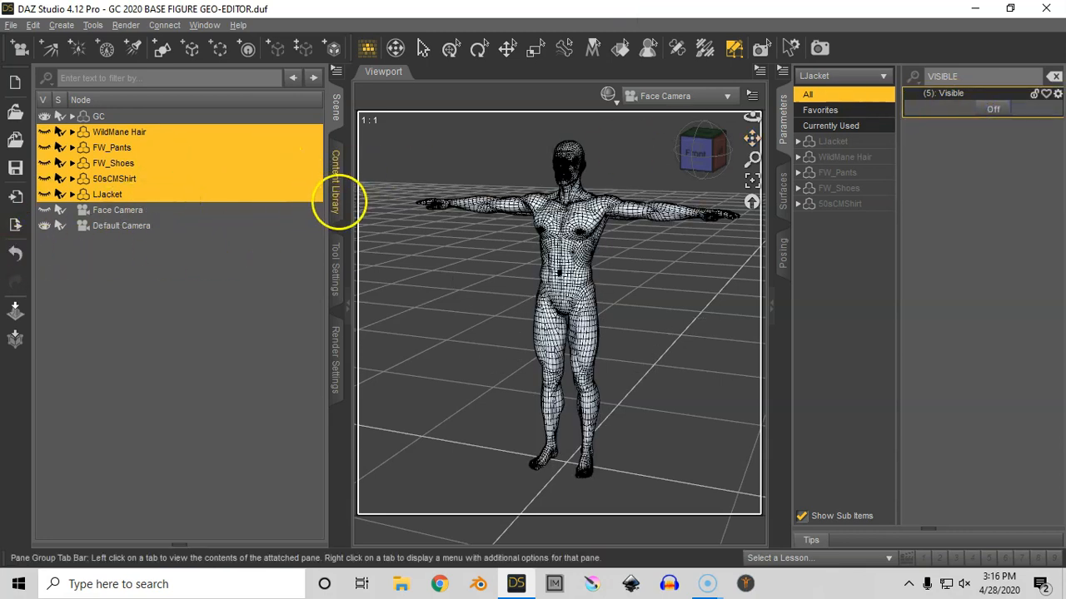
Step: Select the GC figure in the scene and bring its surface groups back up in the Geometry Editor, keeping the Face Camera view
click(336, 265)
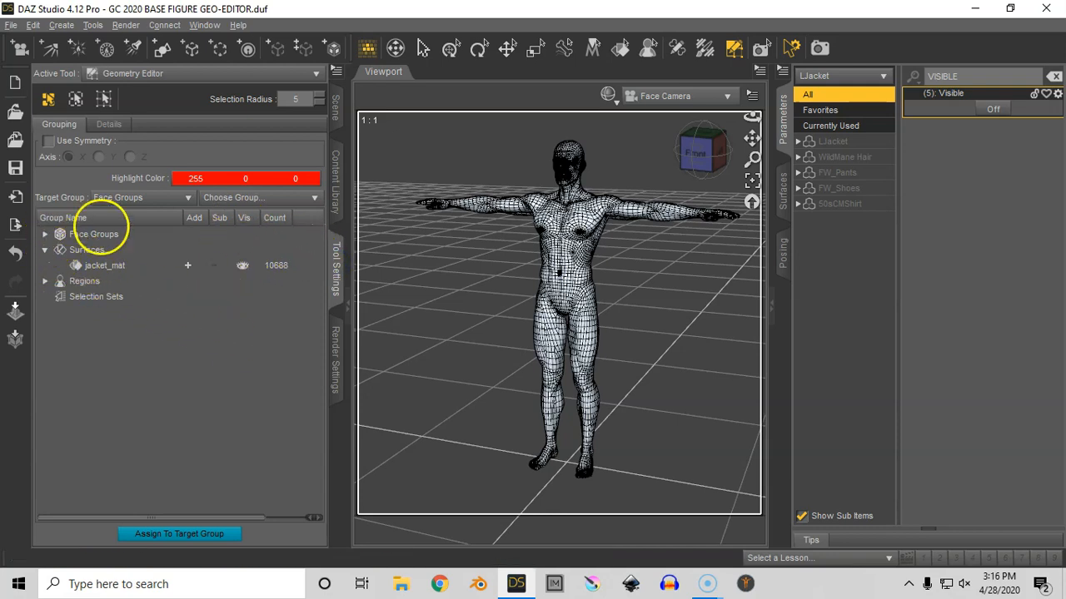
click(336, 116)
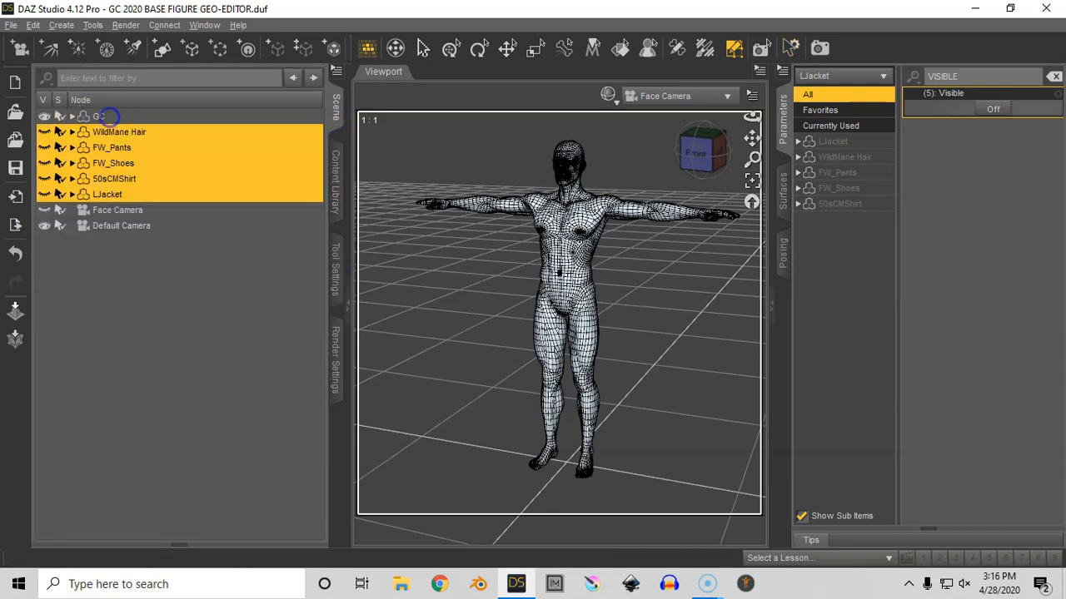
click(90, 115)
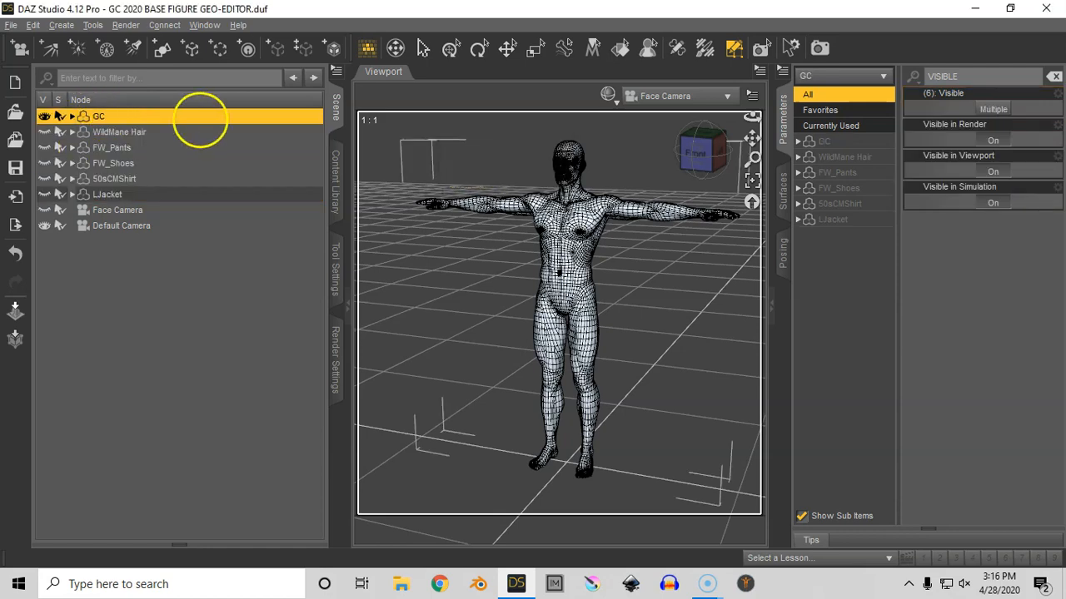
click(336, 268)
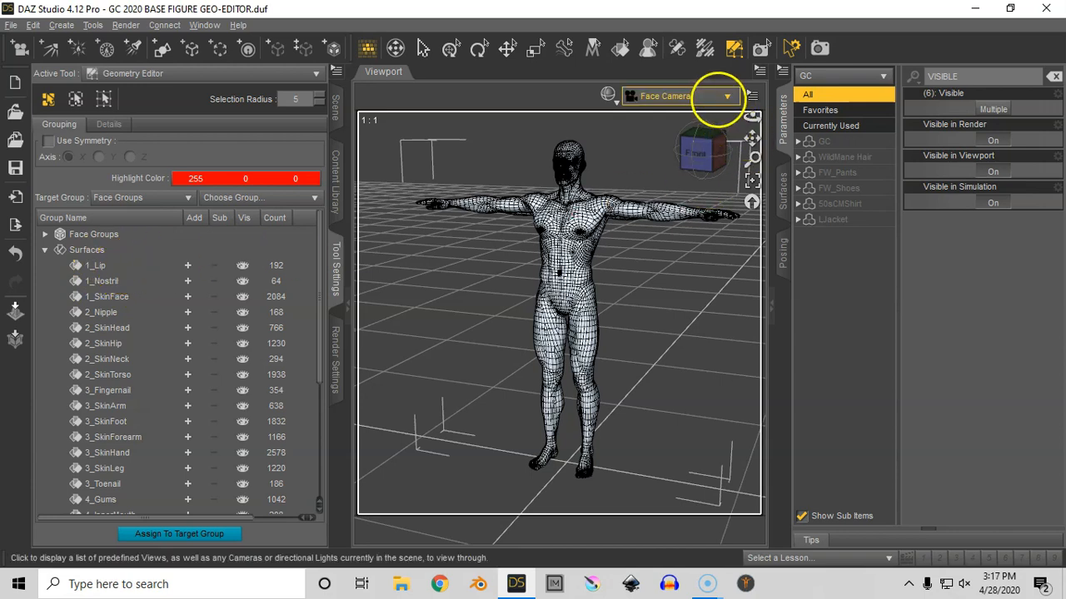
click(722, 97)
click(474, 108)
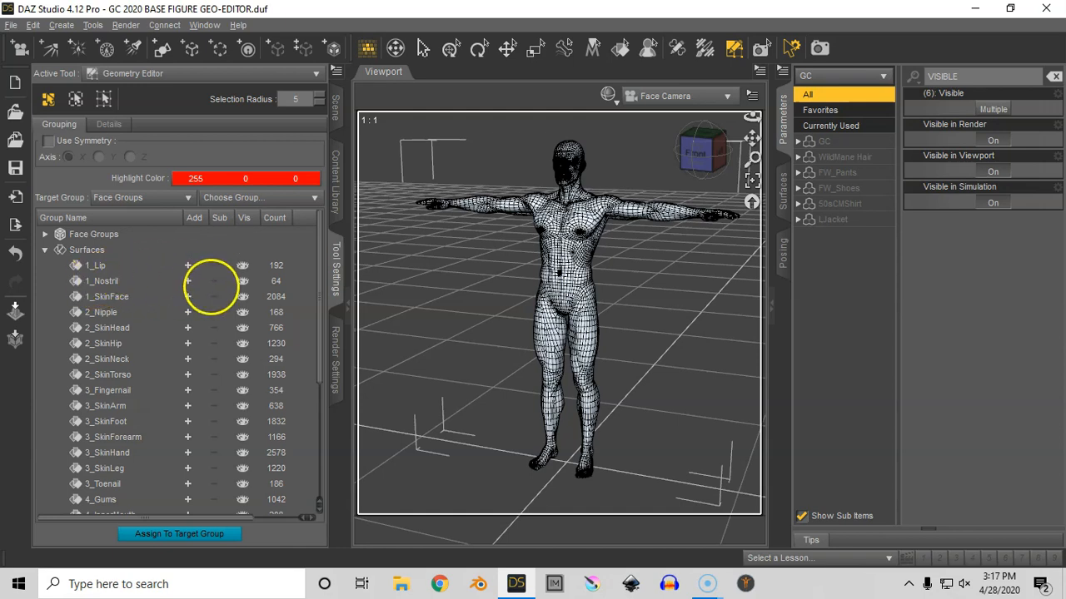
Step: Select all polygons of the 1_Nostril surface and assign them to the 1_SkinFace surface group
click(188, 281)
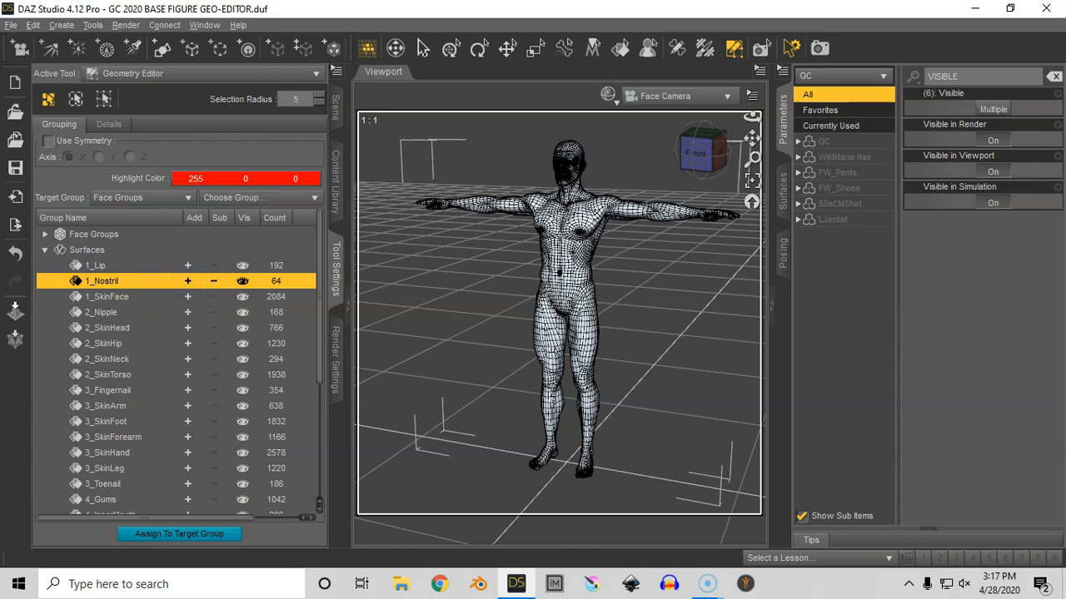
click(188, 296)
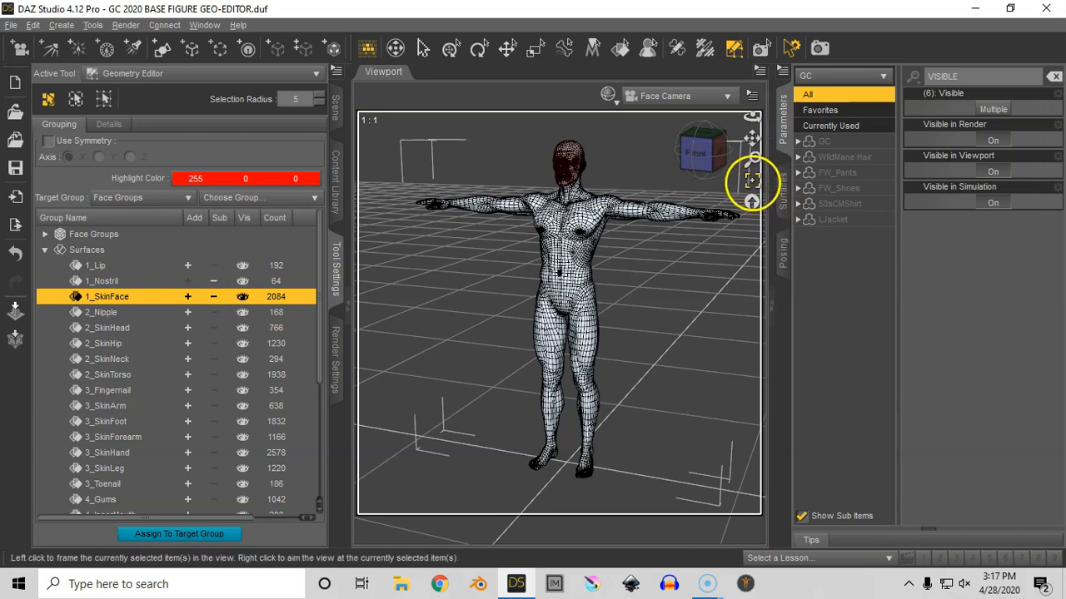
click(752, 179)
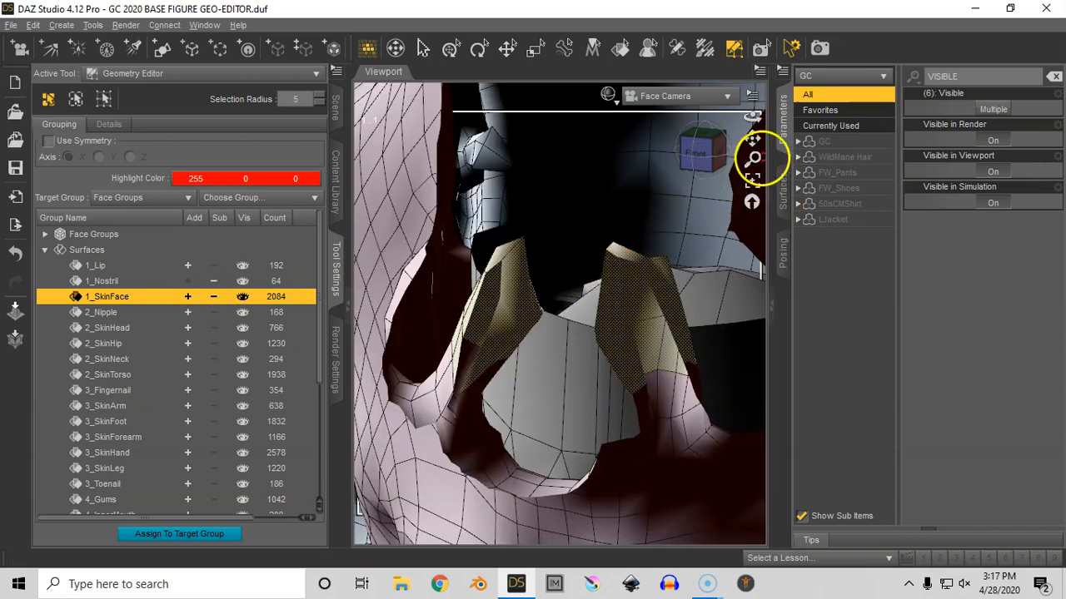
drag(752, 159, 596, 331)
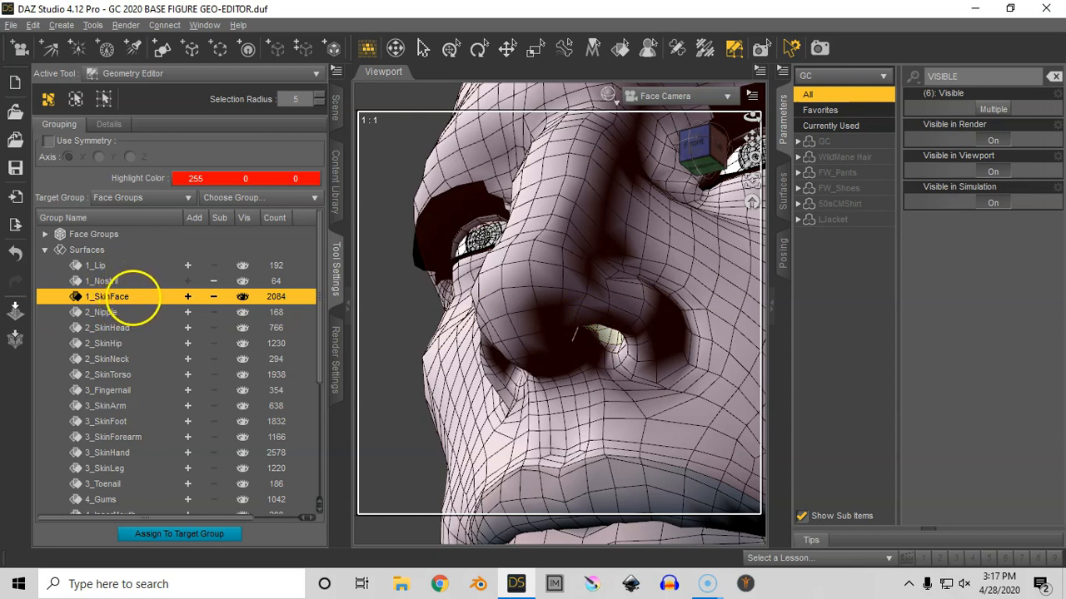
right_click(146, 297)
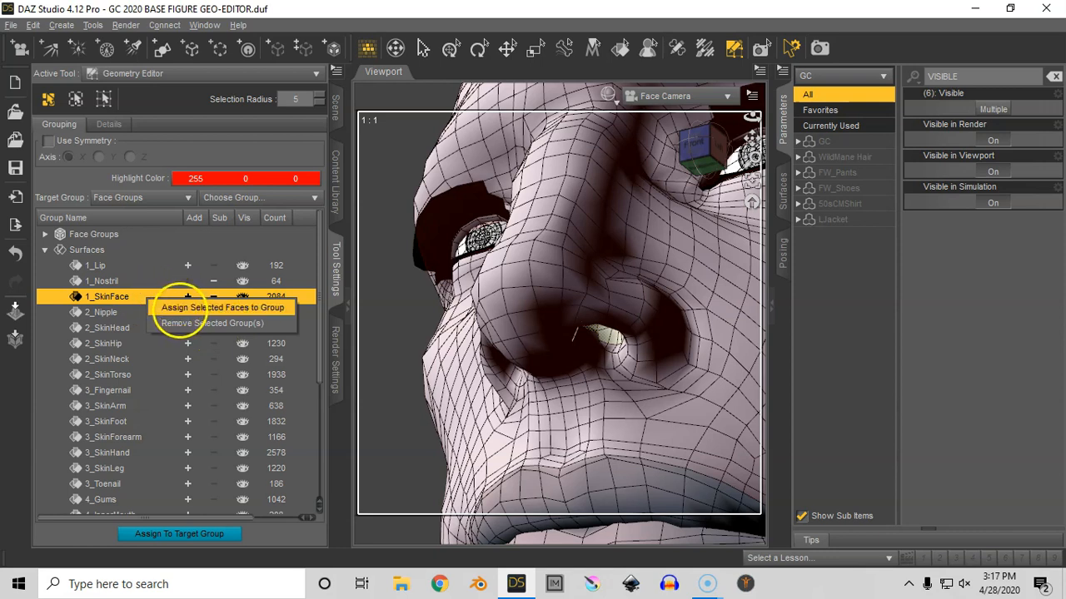
click(181, 308)
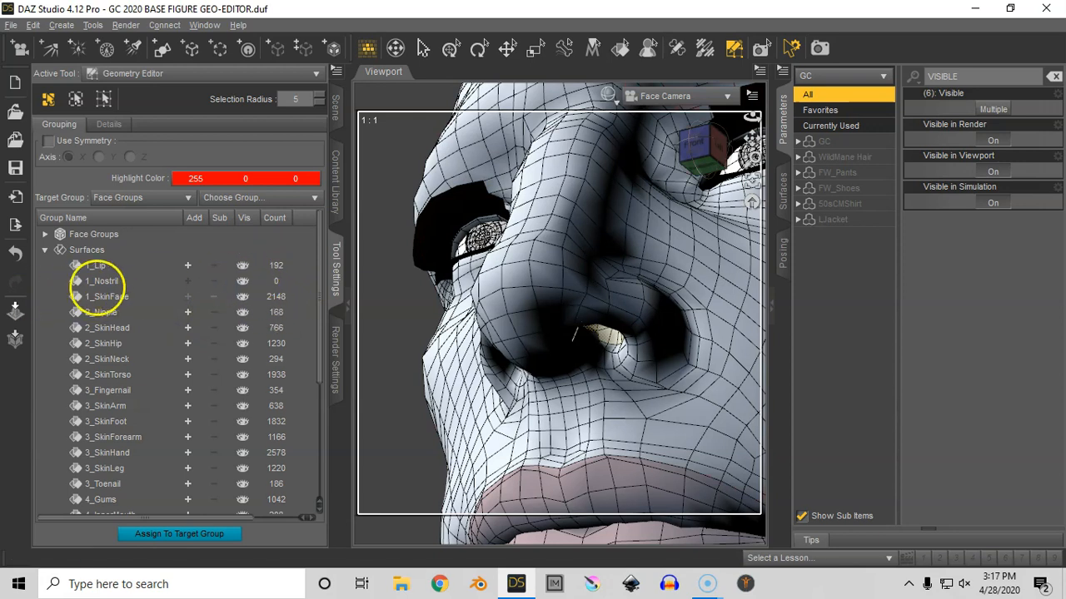
Step: Remove the emptied 1_Nostril surface group and deselect the polygons of 1_SkinFace
click(133, 281)
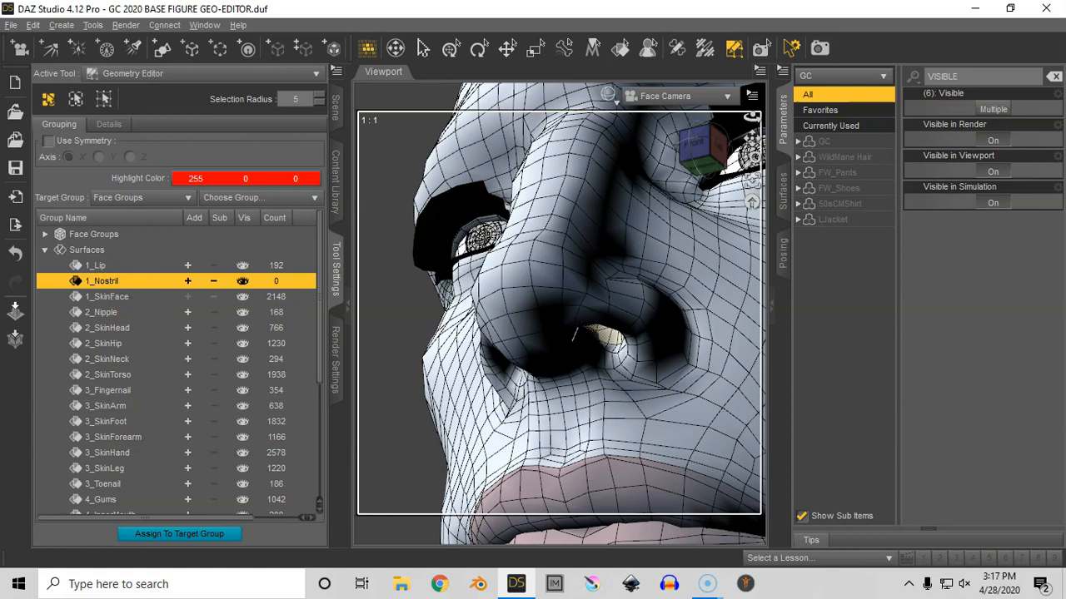
right_click(133, 283)
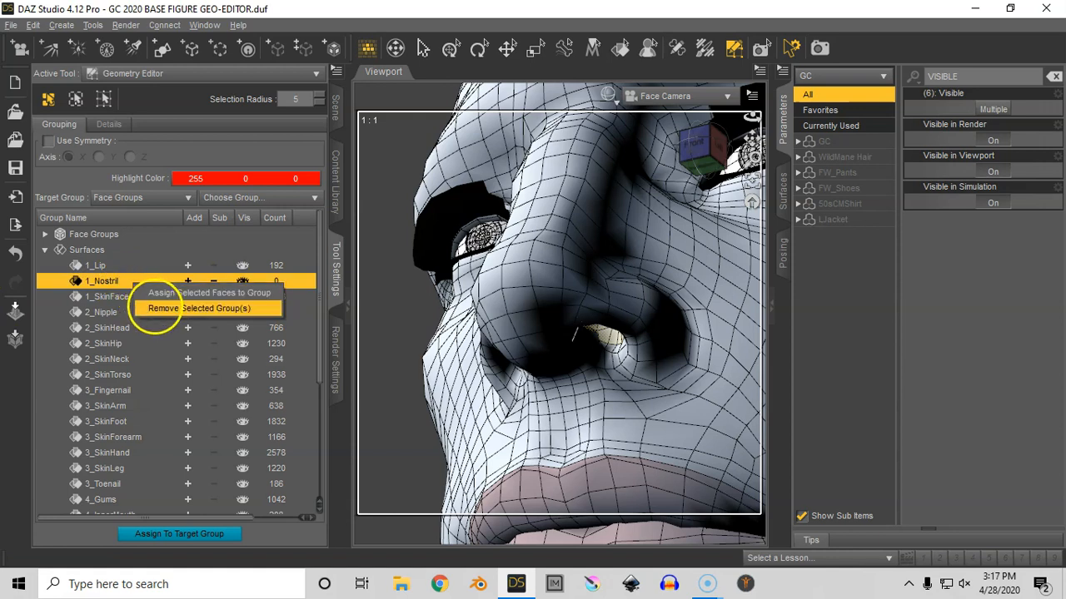
click(155, 310)
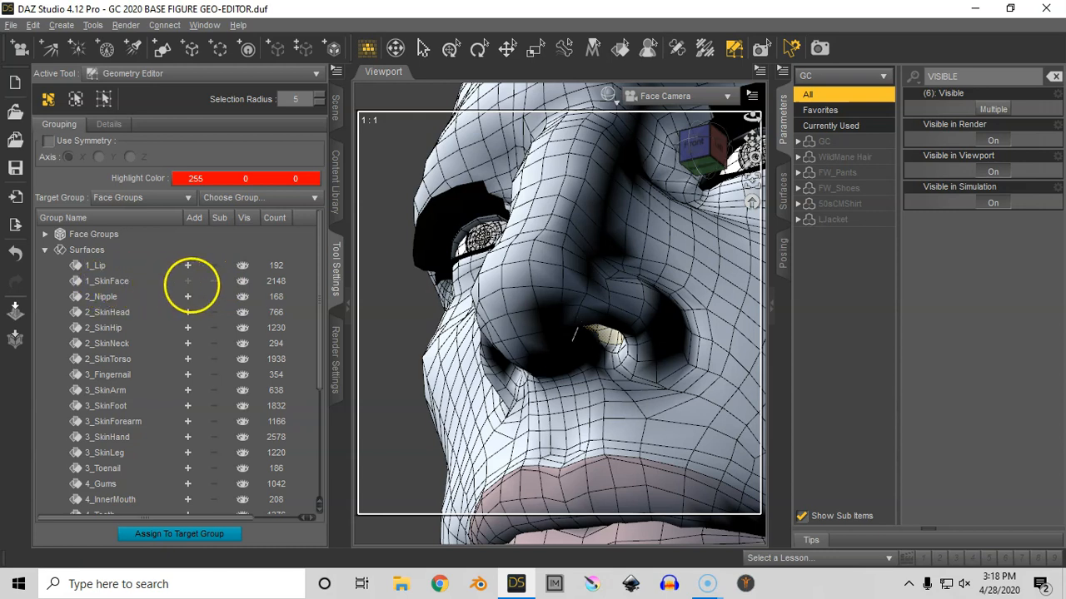
click(214, 282)
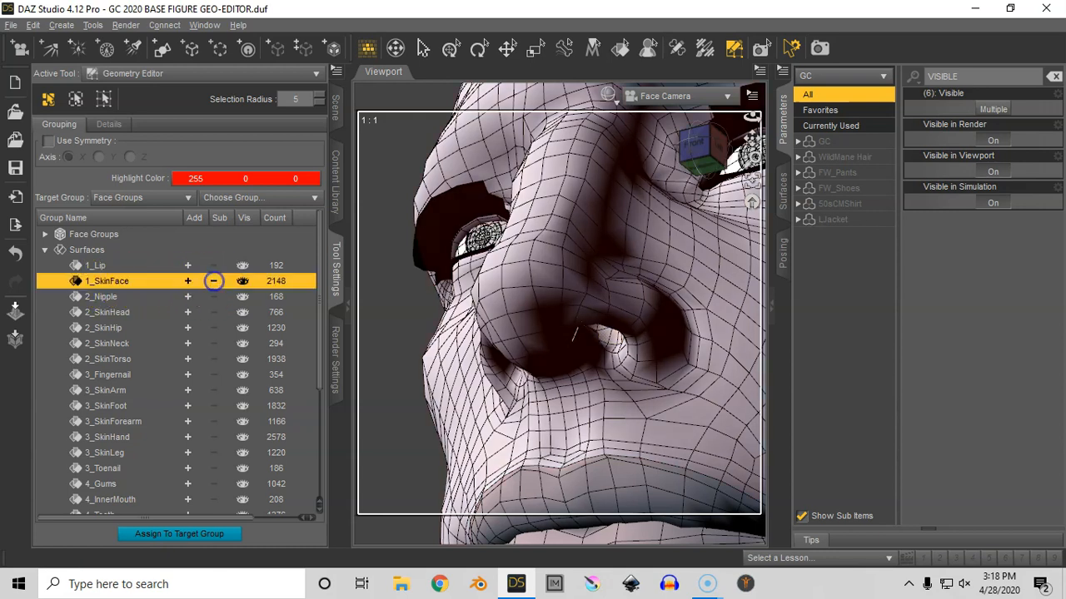
Step: Select the polygons of 2_Nipple, 2_SkinHead, 2_SkinHip and 2_SkinNeck and assign them to the 2_SkinTorso surface group
click(136, 297)
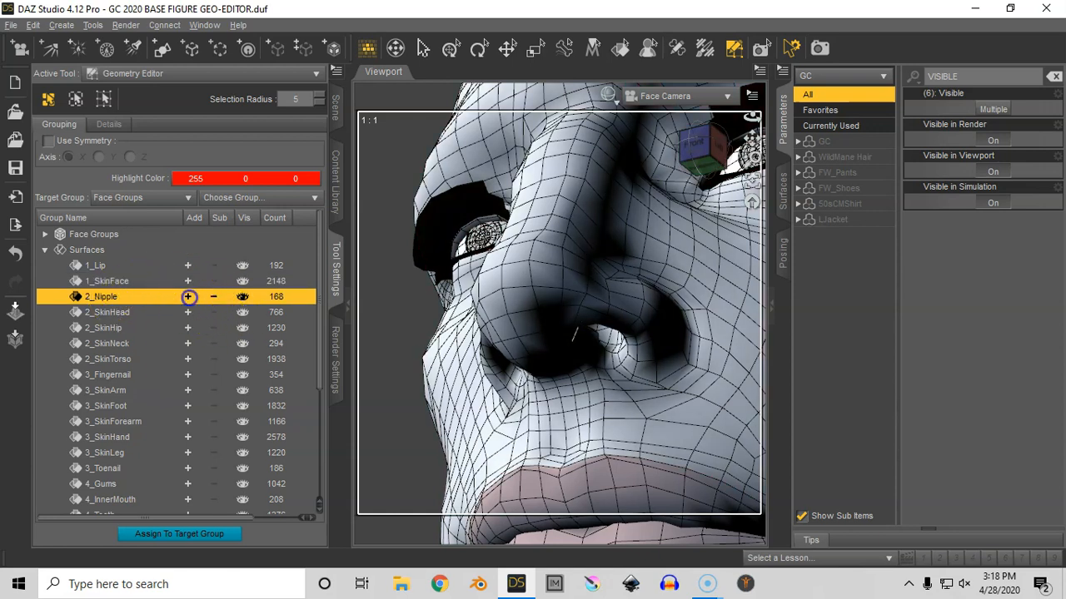
click(188, 313)
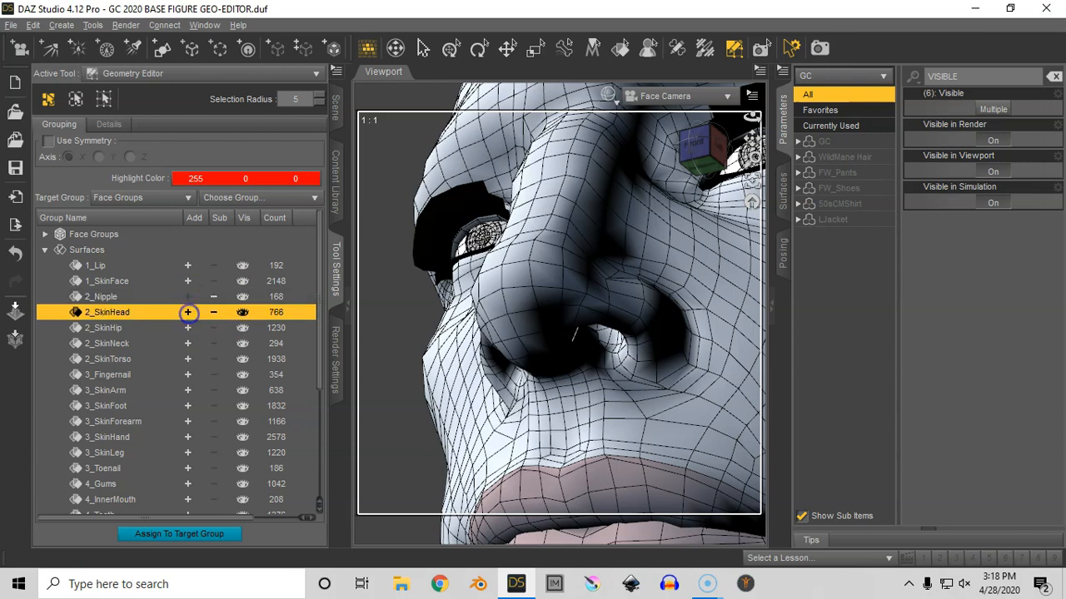
click(188, 328)
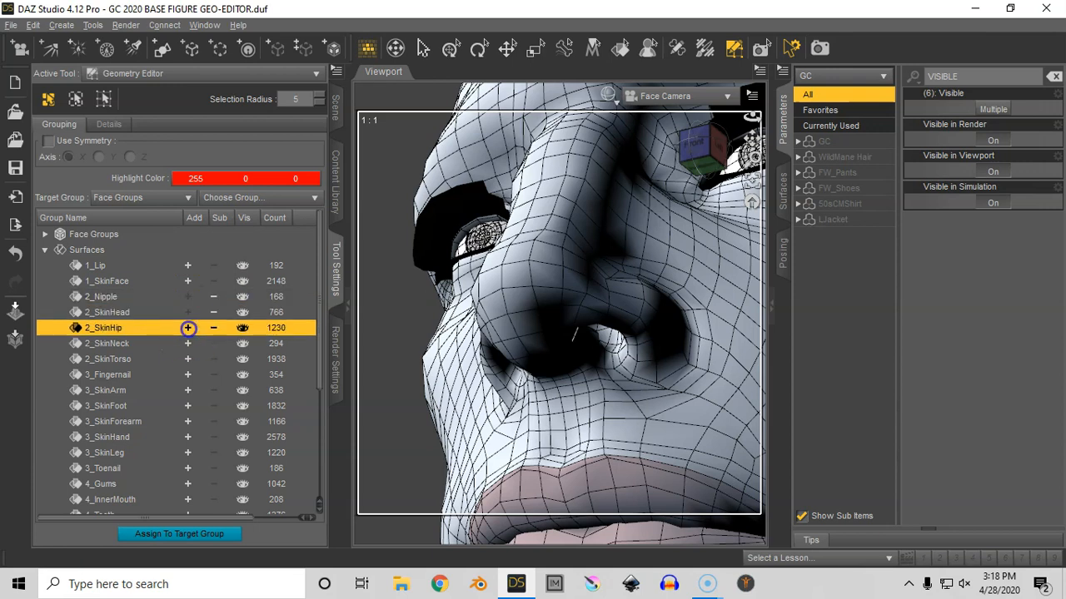
click(188, 344)
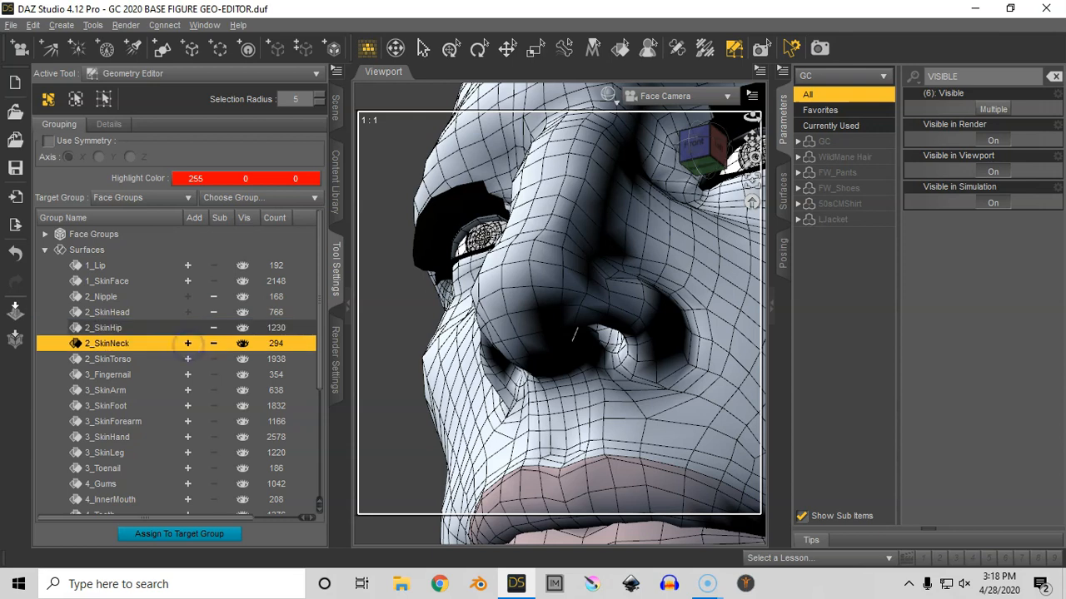
click(166, 359)
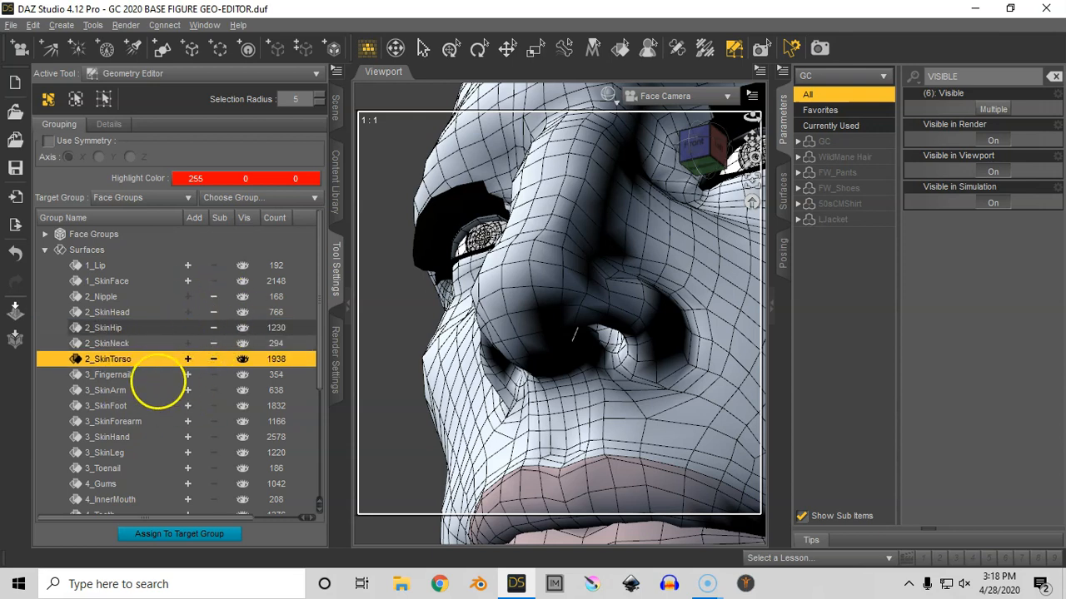
right_click(162, 365)
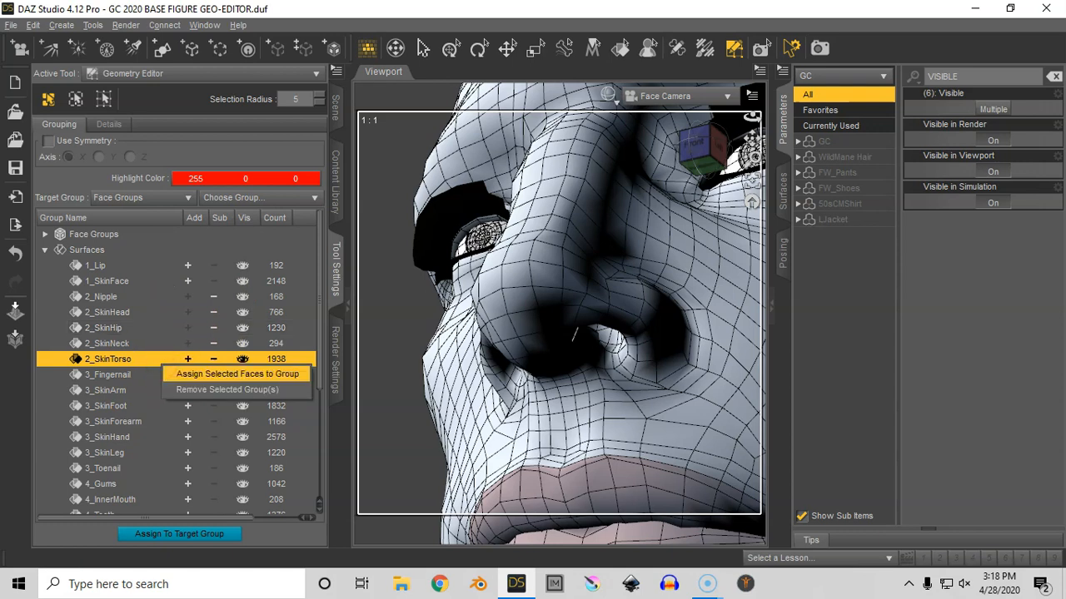
click(205, 374)
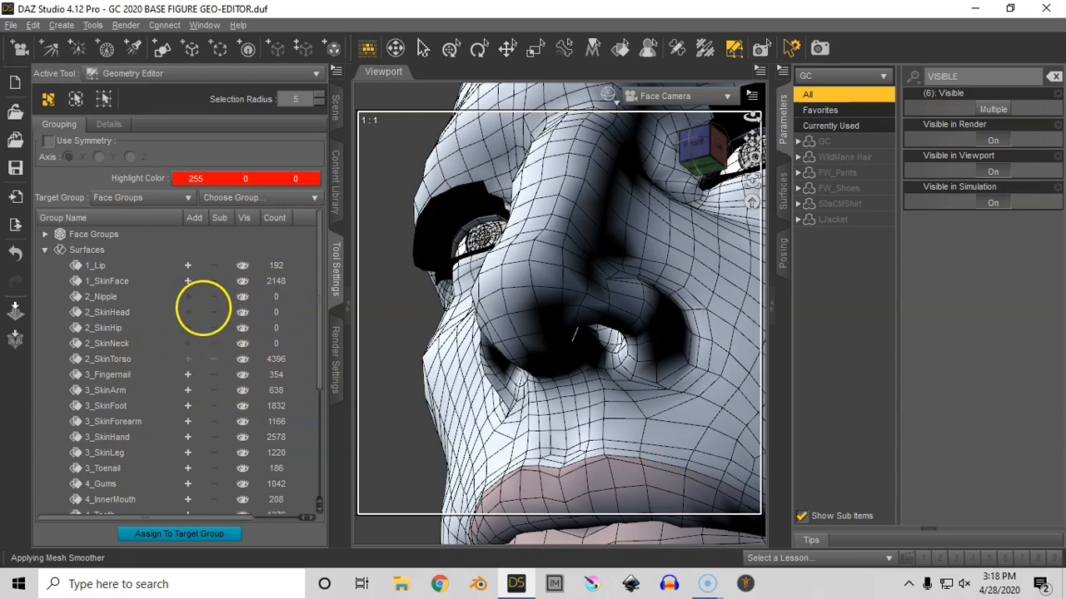
Step: Remove the emptied surface groups 2_Nipple, 2_SkinHead, 2_SkinHip and 2_SkinNeck together
click(142, 298)
shift+click(135, 343)
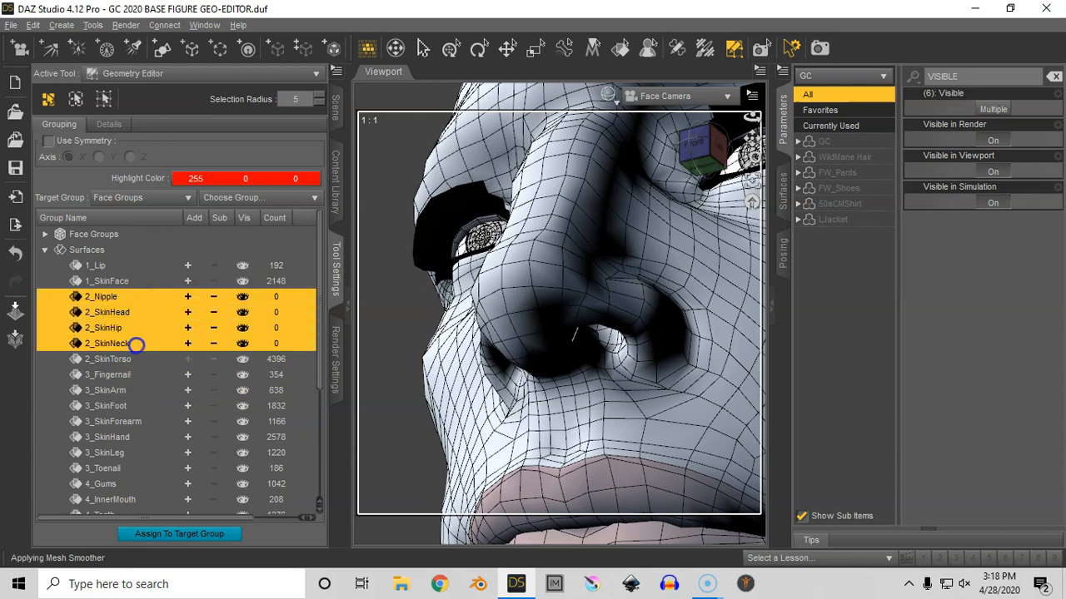
right_click(148, 297)
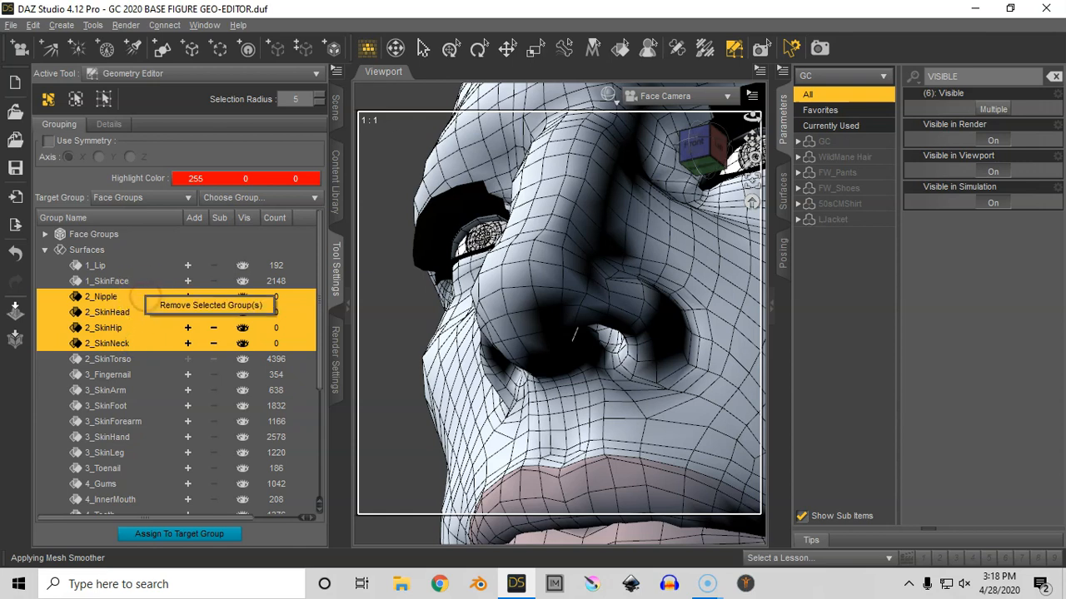
click(170, 301)
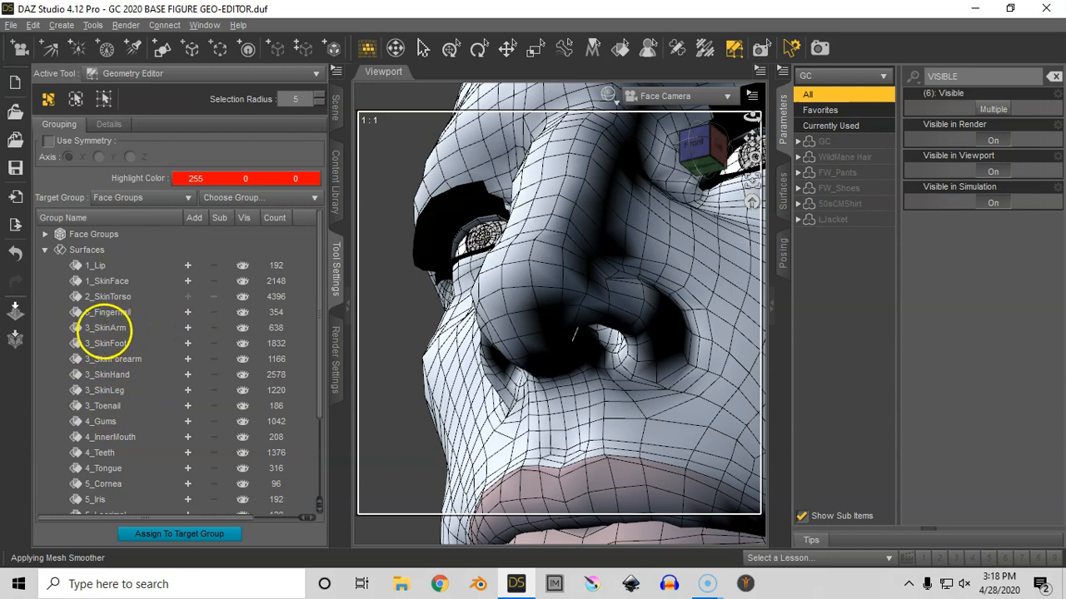
Step: With 2_SkinTorso deselected, assign the polygons of 3_SkinFoot, 3_SkinForearm, 3_SkinHand and 3_SkinLeg to the 3_SkinArm surface group
click(133, 327)
click(146, 345)
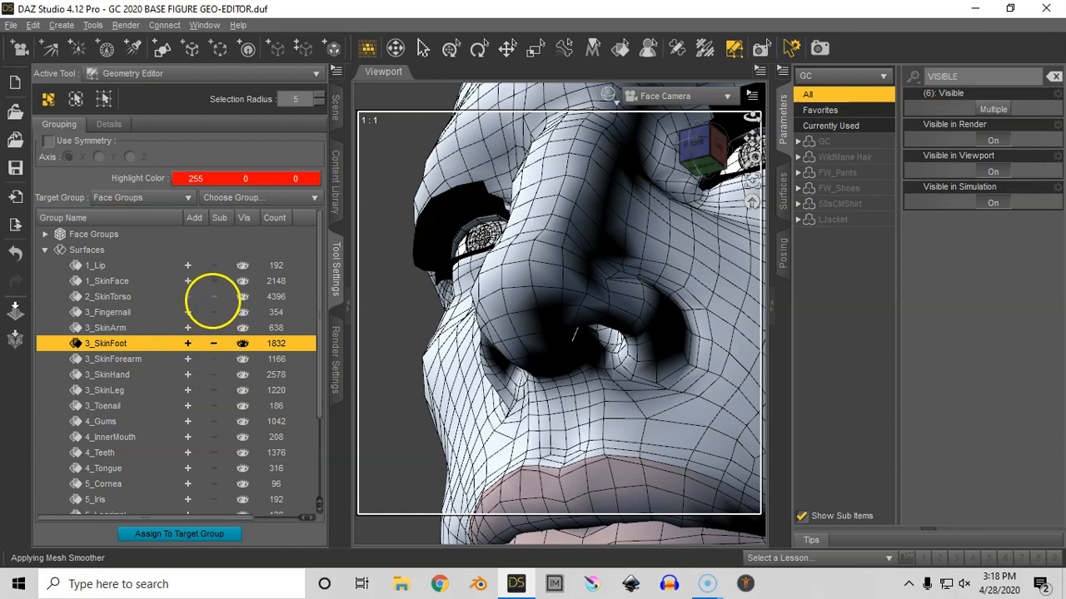
click(215, 297)
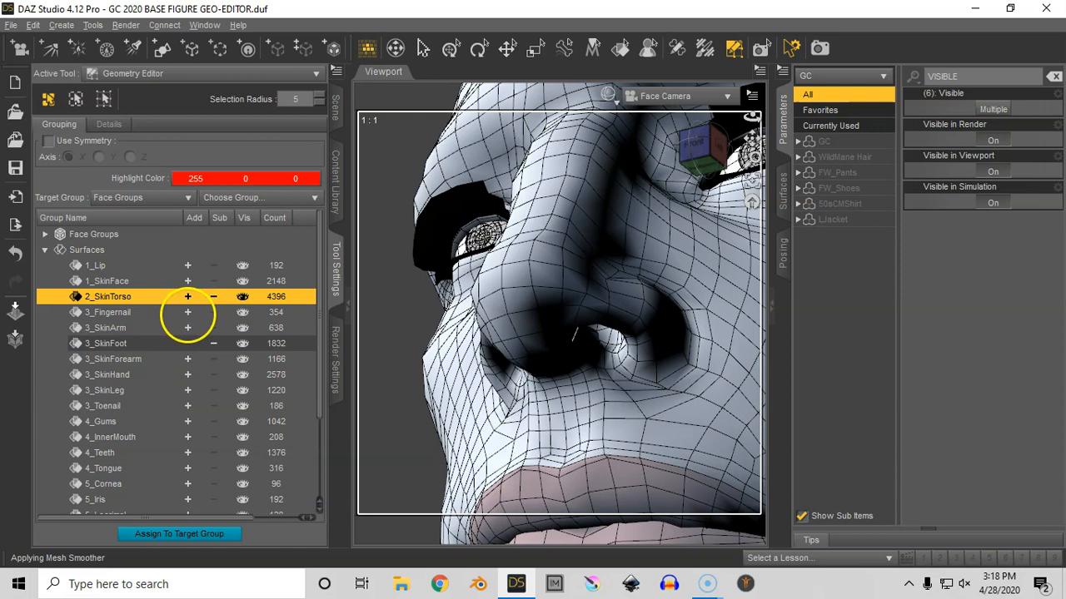
click(162, 318)
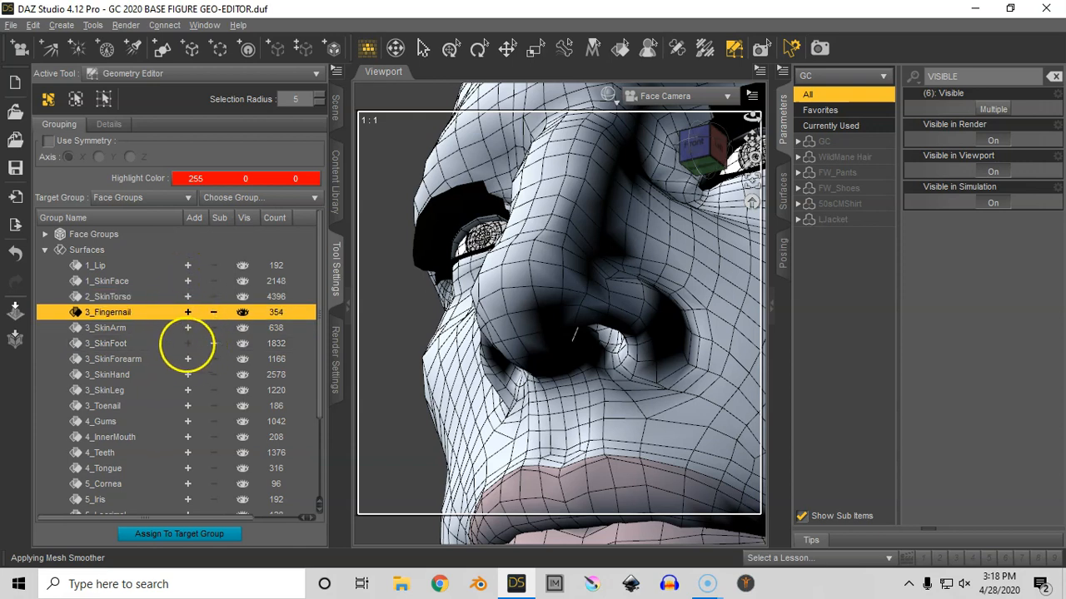
click(188, 359)
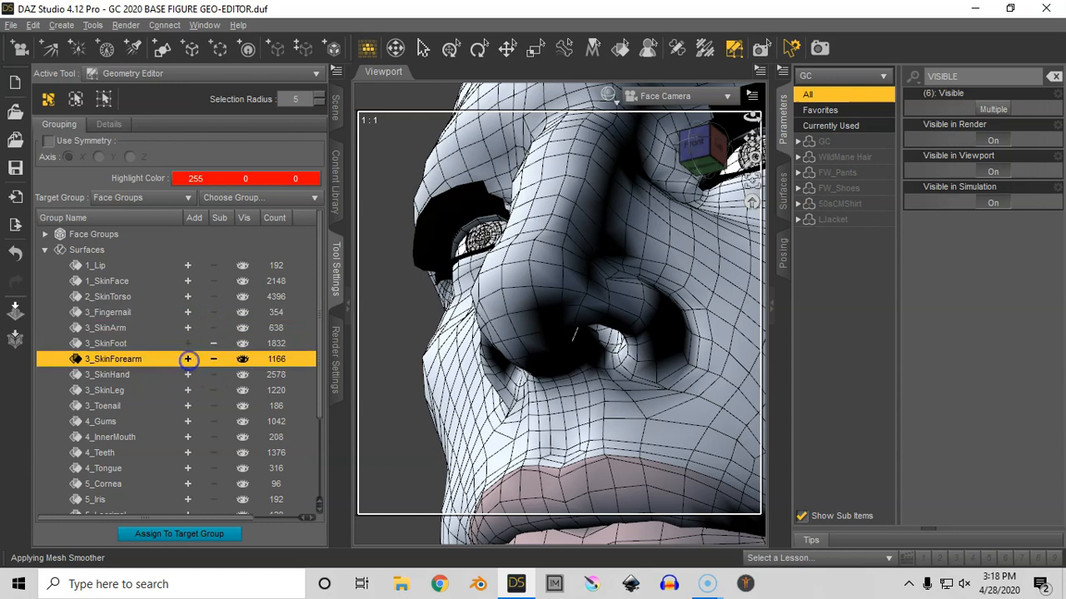
click(189, 375)
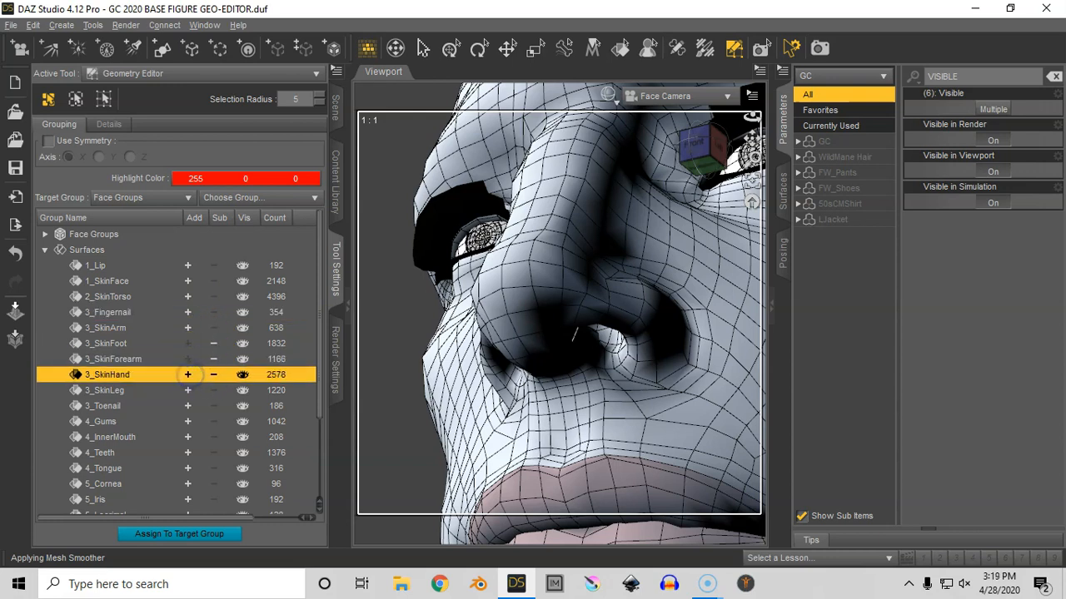
click(188, 390)
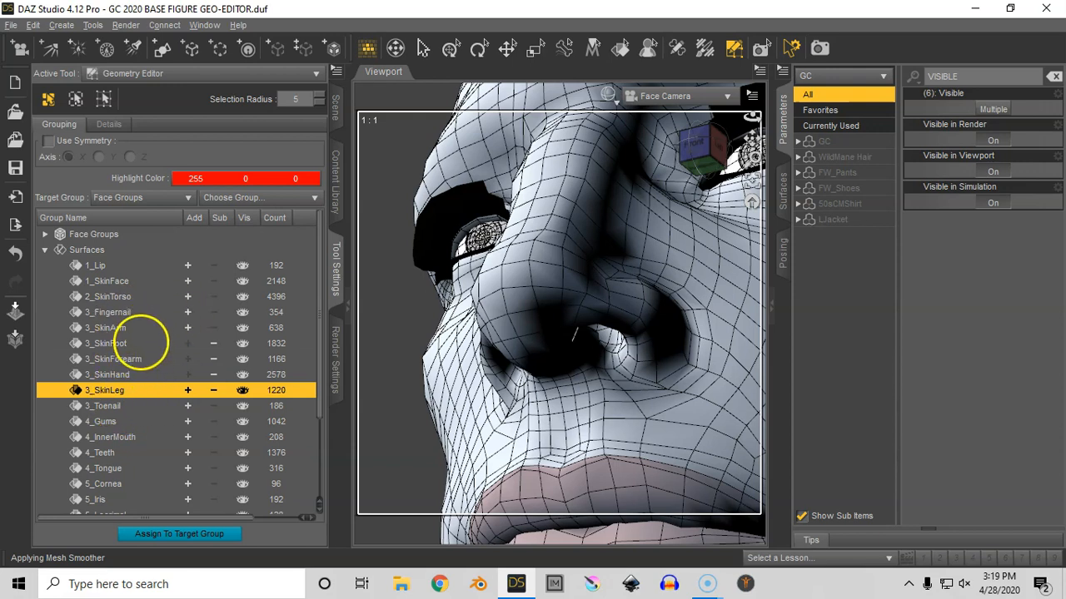
click(145, 328)
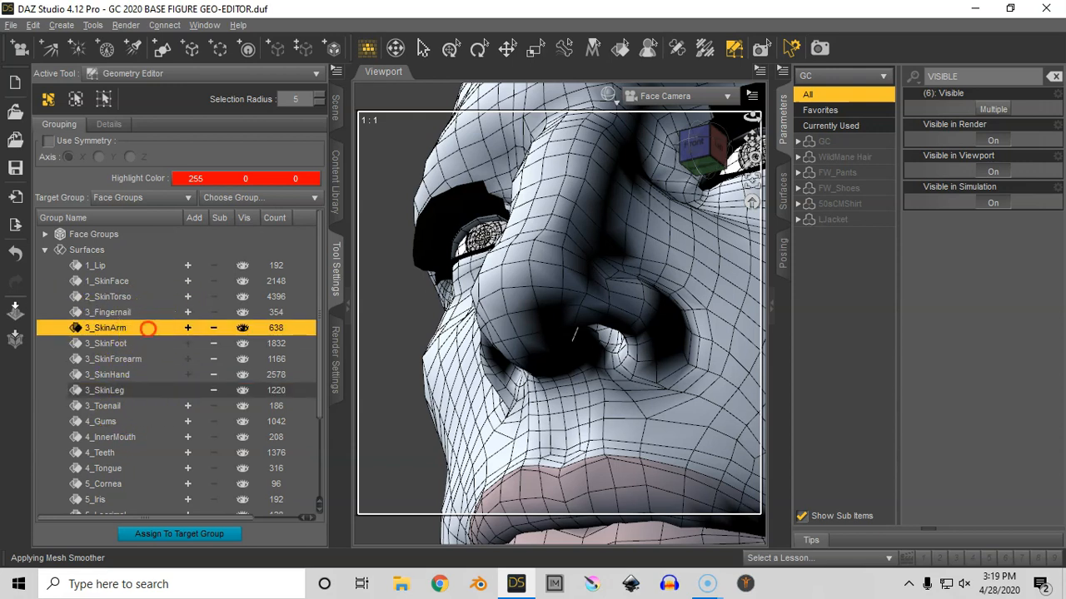
right_click(147, 328)
click(171, 336)
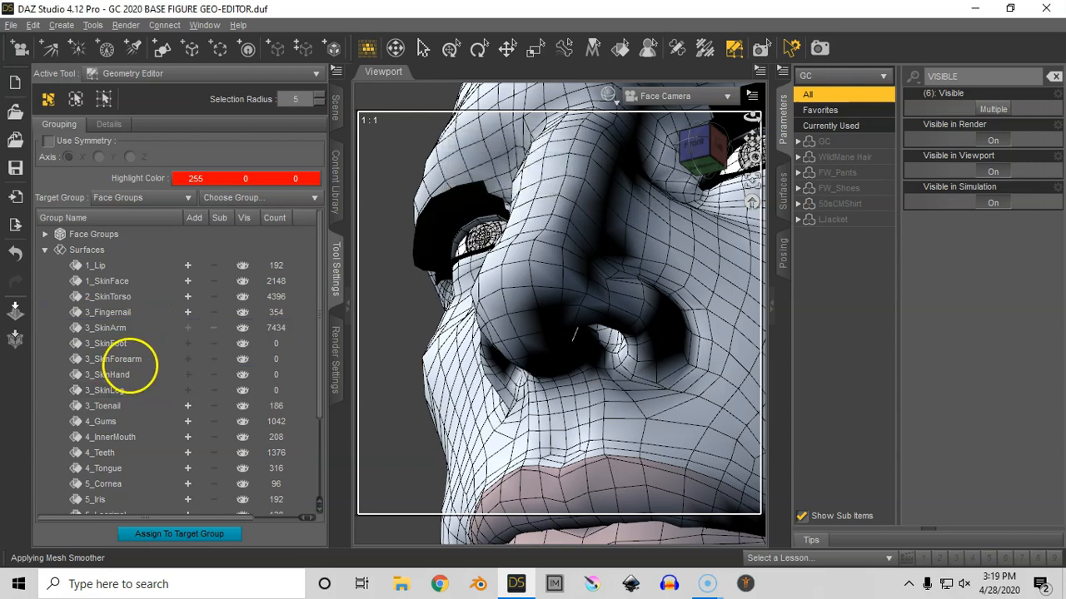
Step: Deselect the 3_SkinArm polygons and remove the emptied groups 3_SkinFoot, 3_SkinForearm, 3_SkinHand and 3_SkinLeg
click(213, 328)
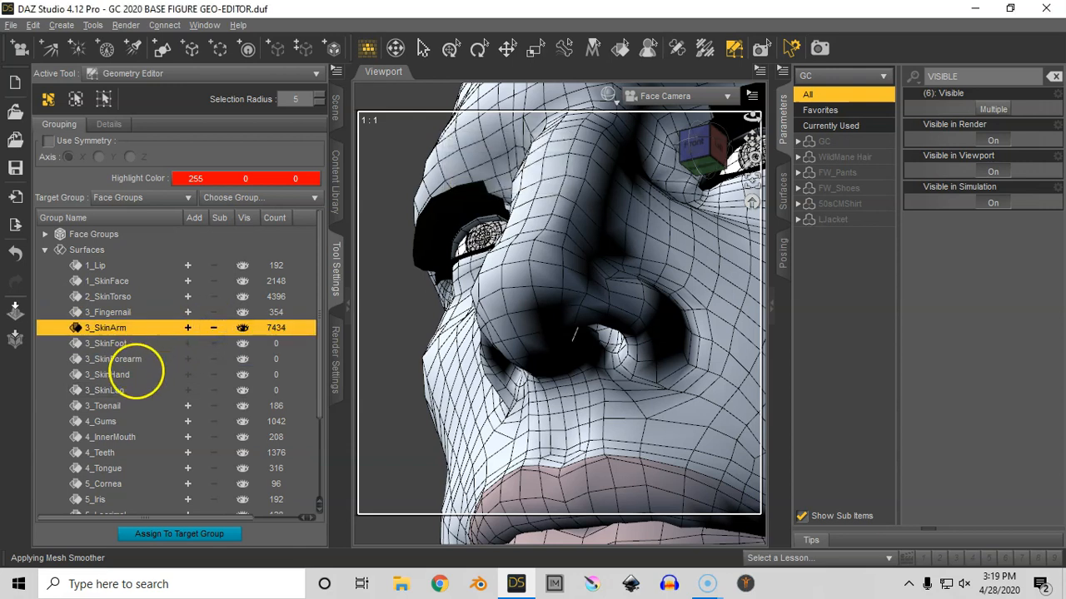
drag(125, 343, 136, 391)
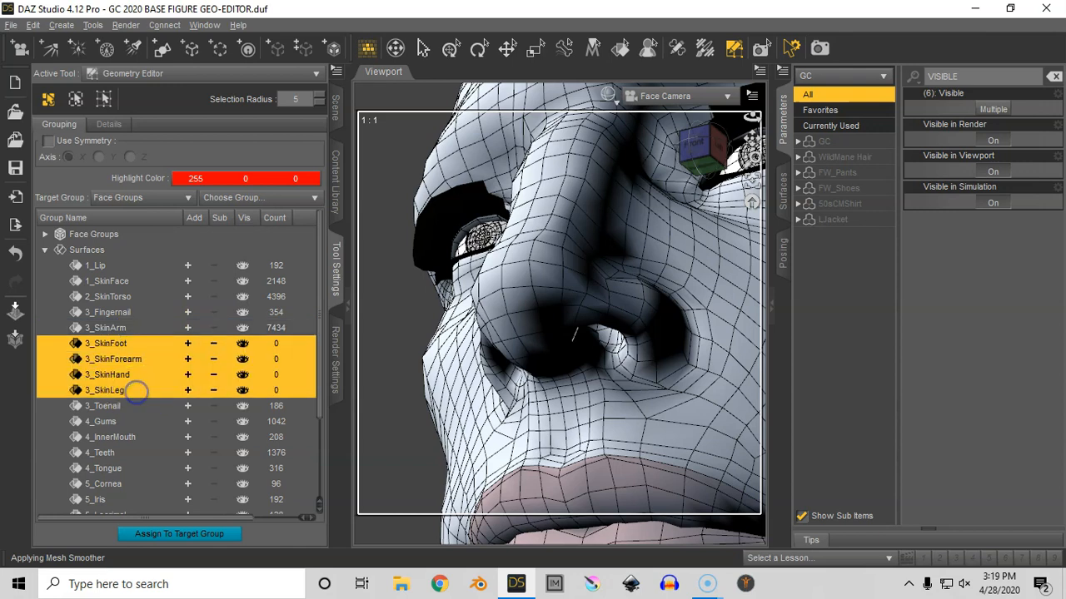
right_click(131, 345)
click(164, 352)
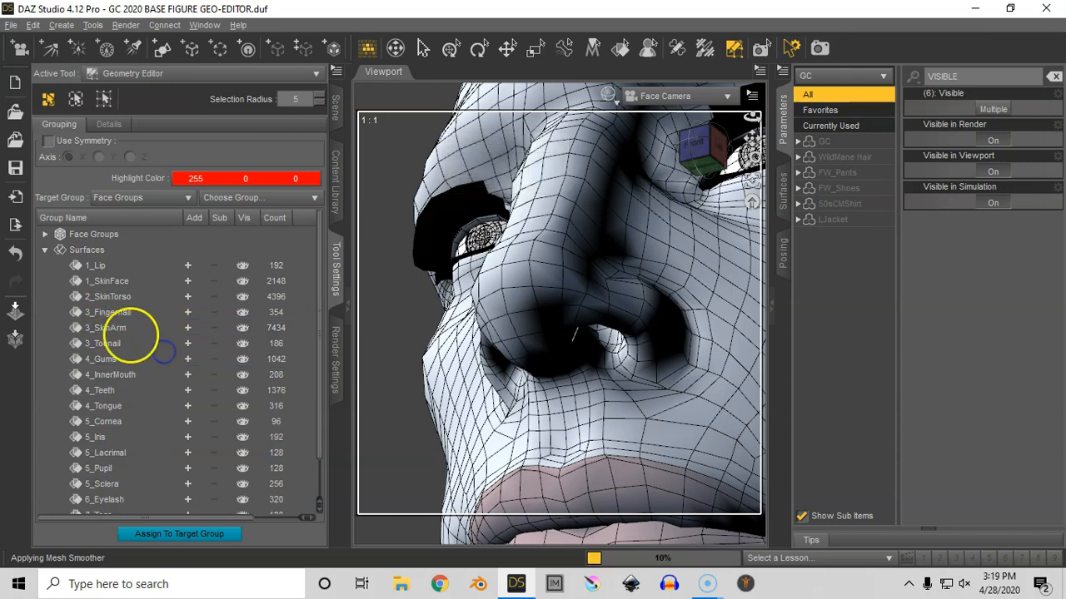
Step: Rename the 3_SkinArm surface group to 3_SkinLimbs
click(121, 328)
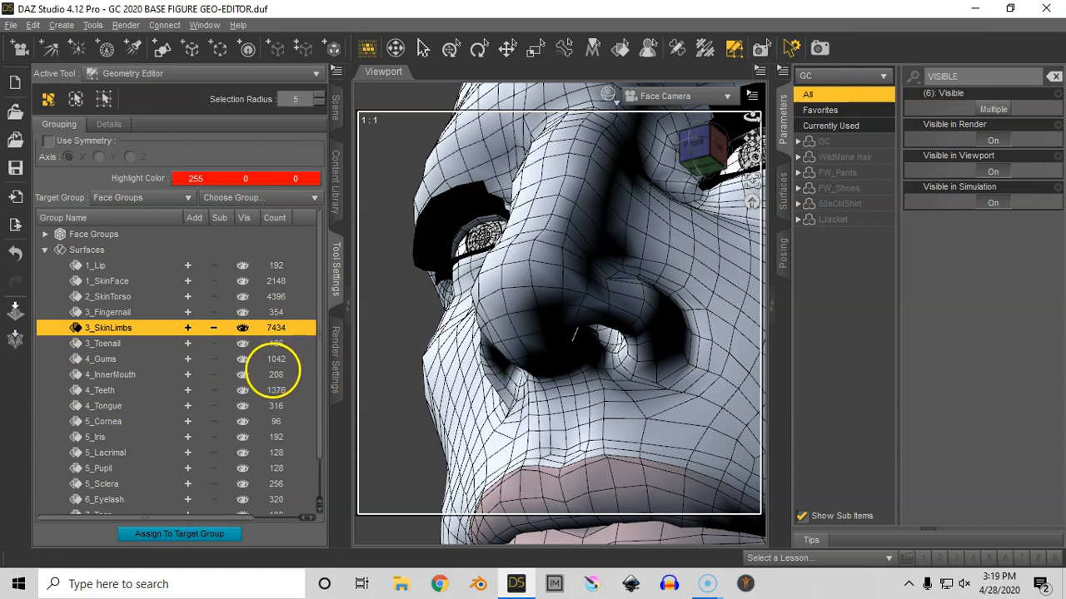
scroll(317, 337, down, 1)
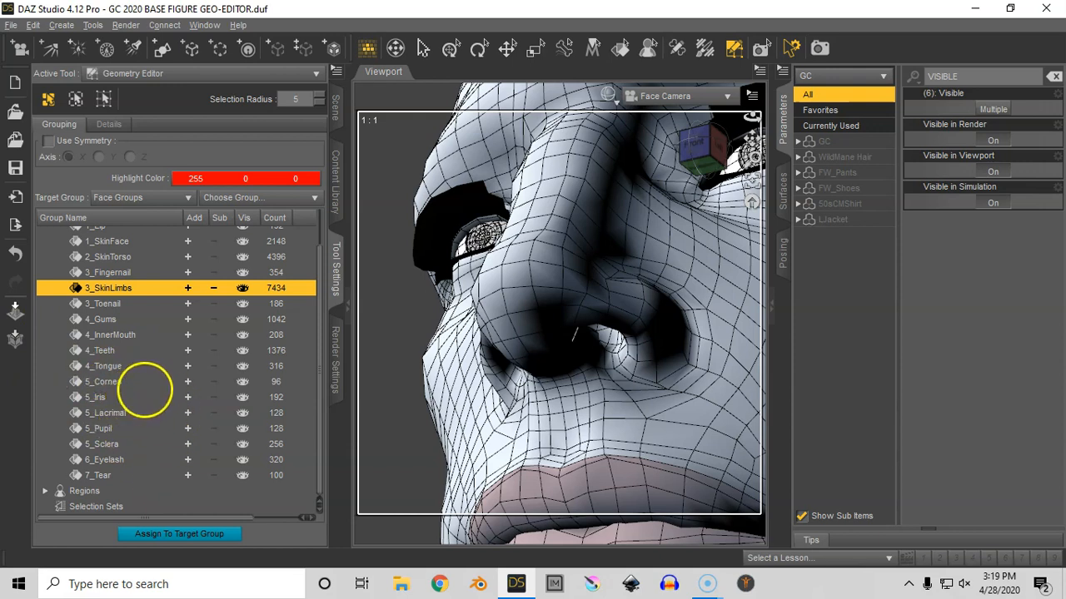
click(166, 303)
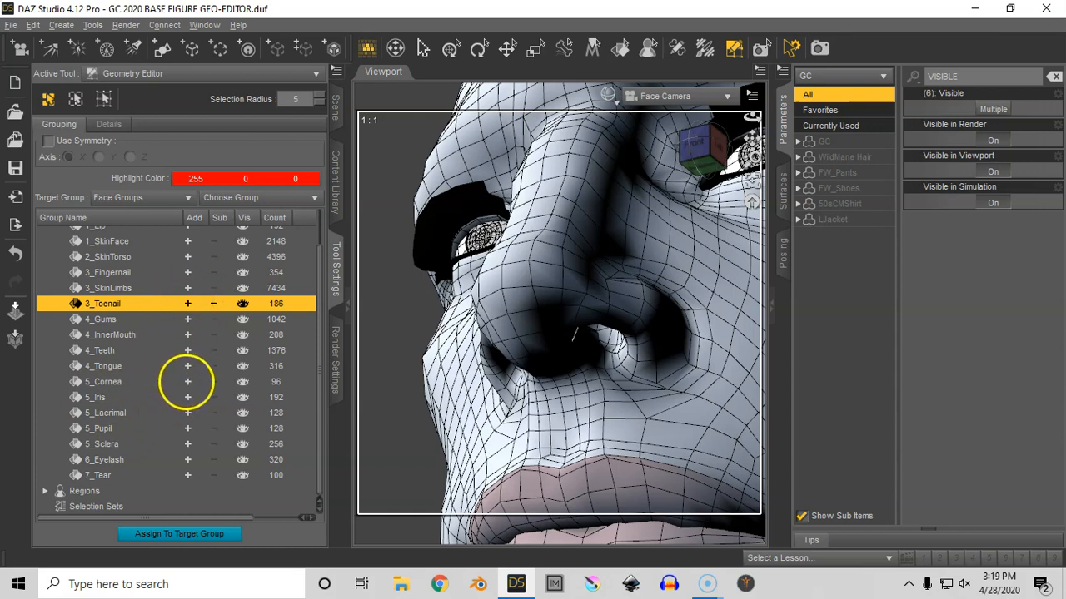
Step: Select all polygons of the eye surfaces 5_Cornea, 5_Iris, 5_Pupil and 5_Sclera
click(188, 381)
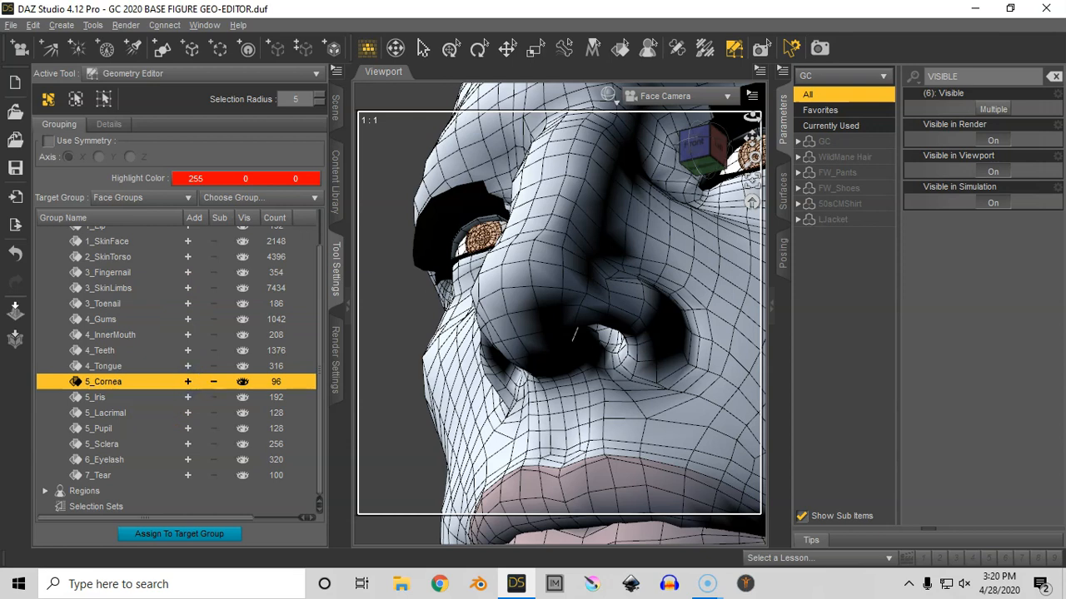
click(188, 397)
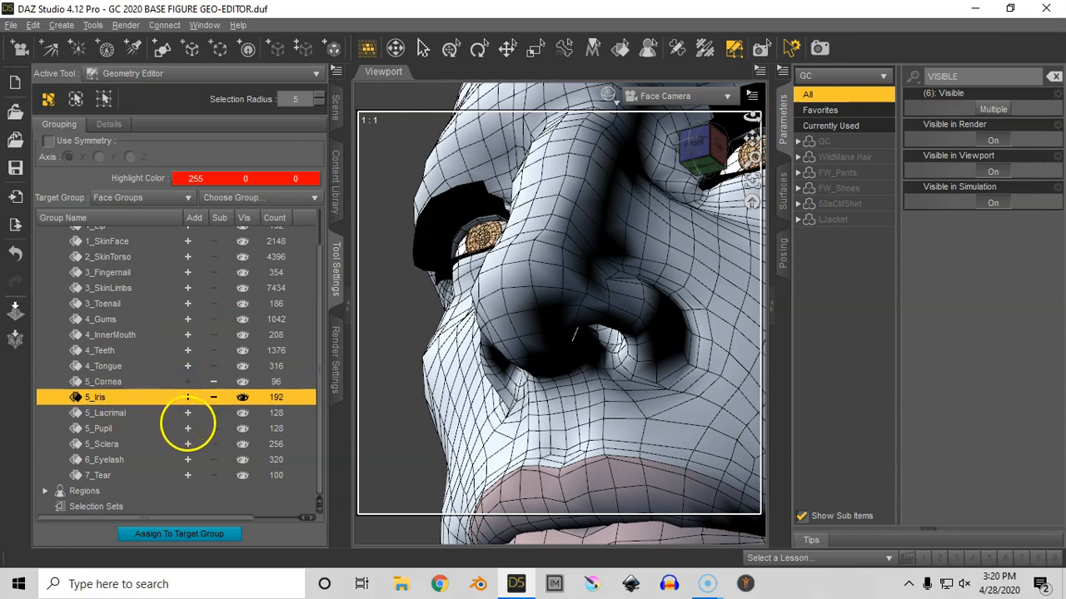
click(188, 428)
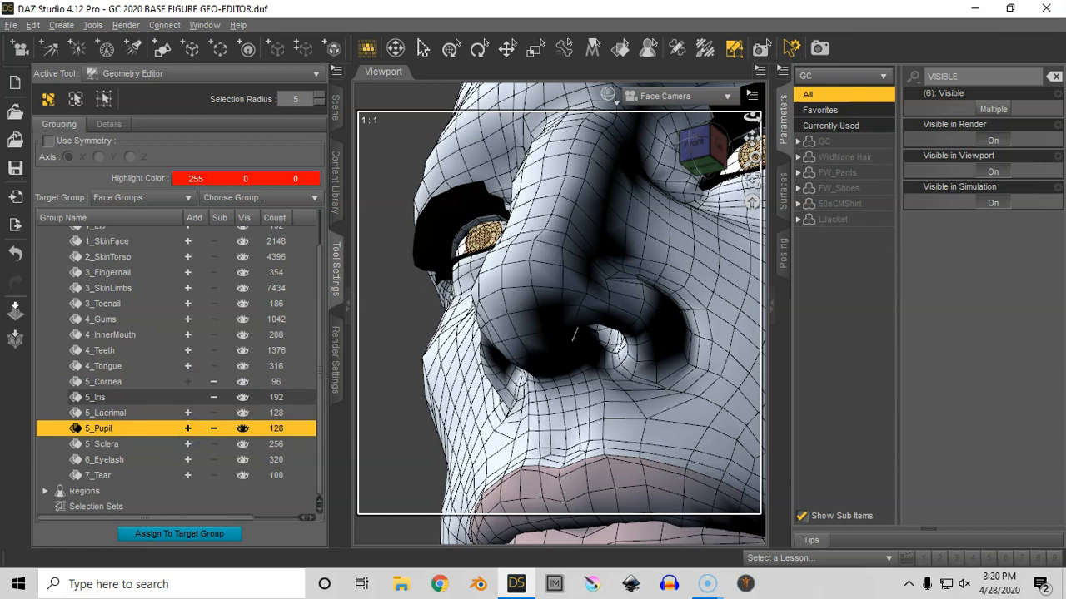
click(188, 444)
click(147, 383)
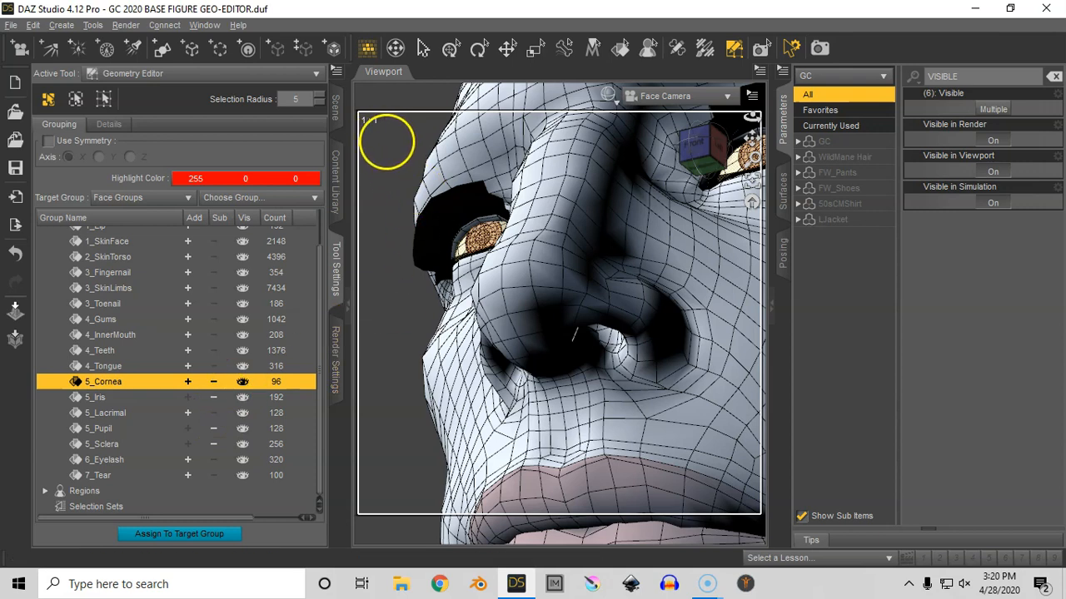
Step: Invert the polygon selection and hide the selected polygons so only the eye surfaces are displayed
right_click(388, 142)
mouse_move(437, 190)
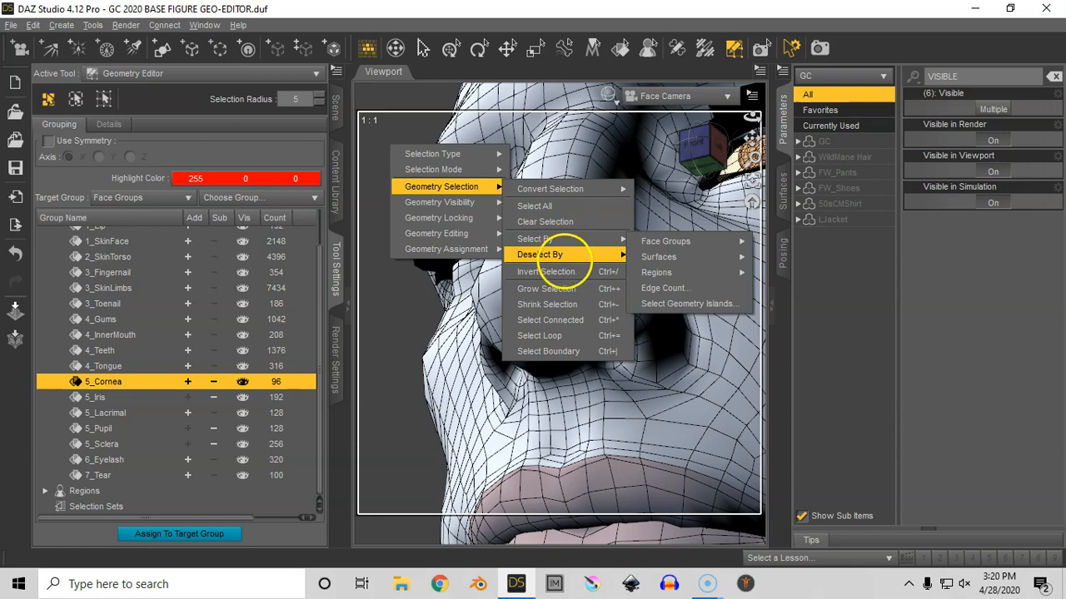
click(545, 272)
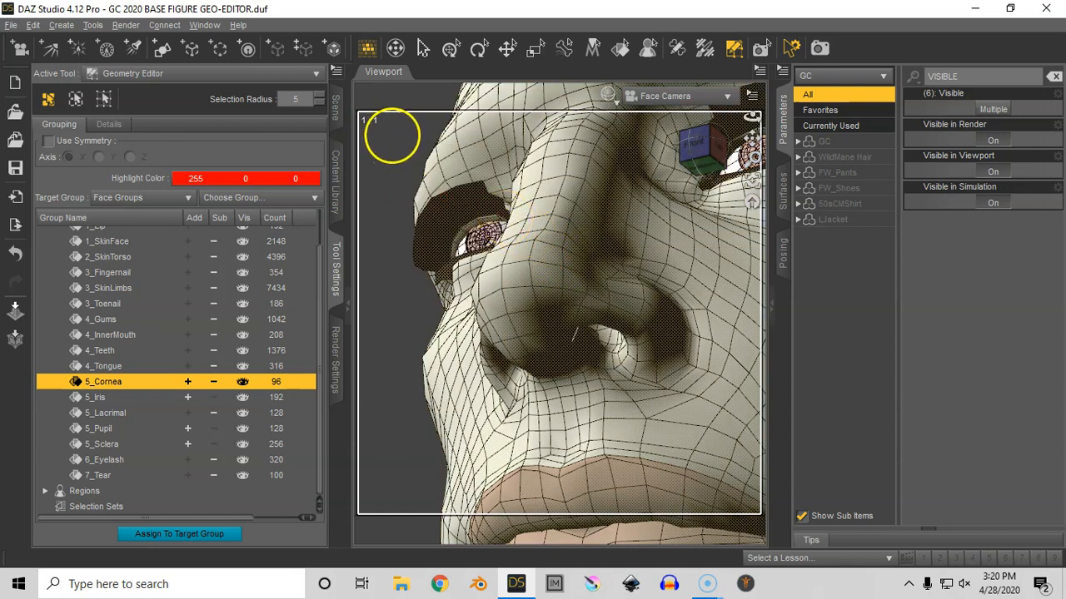
right_click(392, 135)
mouse_move(449, 193)
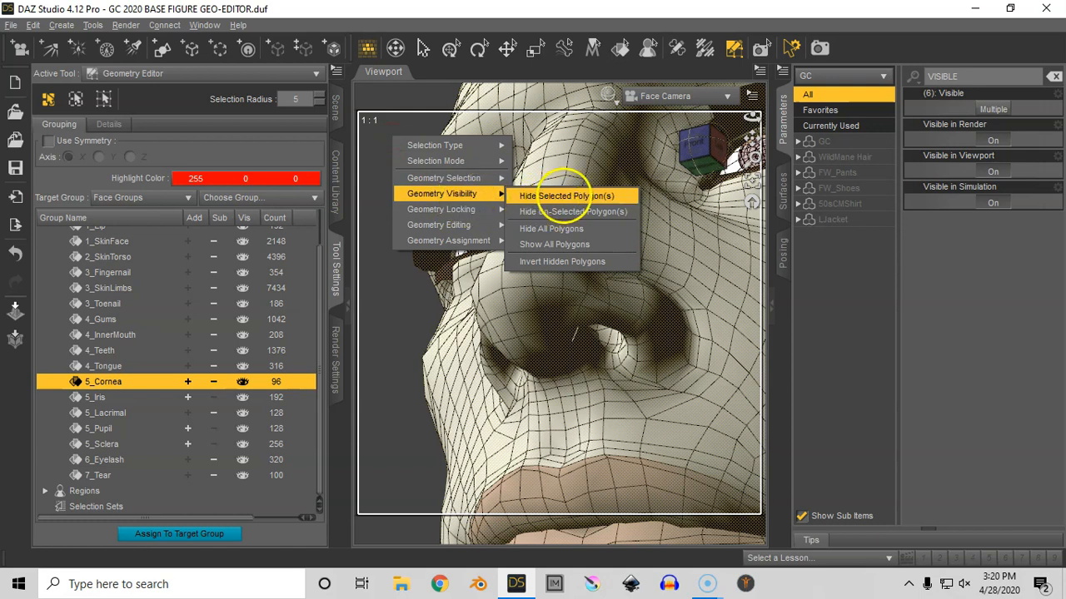
click(566, 196)
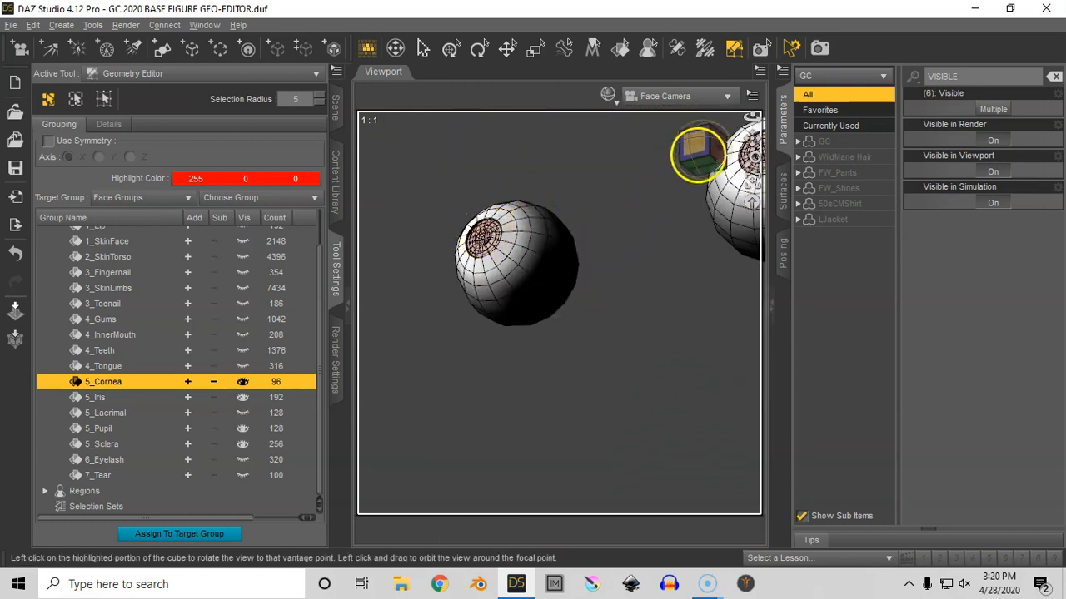
Step: Assign the 5_Cornea polygons to the 5_Sclera surface group and remove the emptied 5_Cornea group
drag(756, 142, 731, 165)
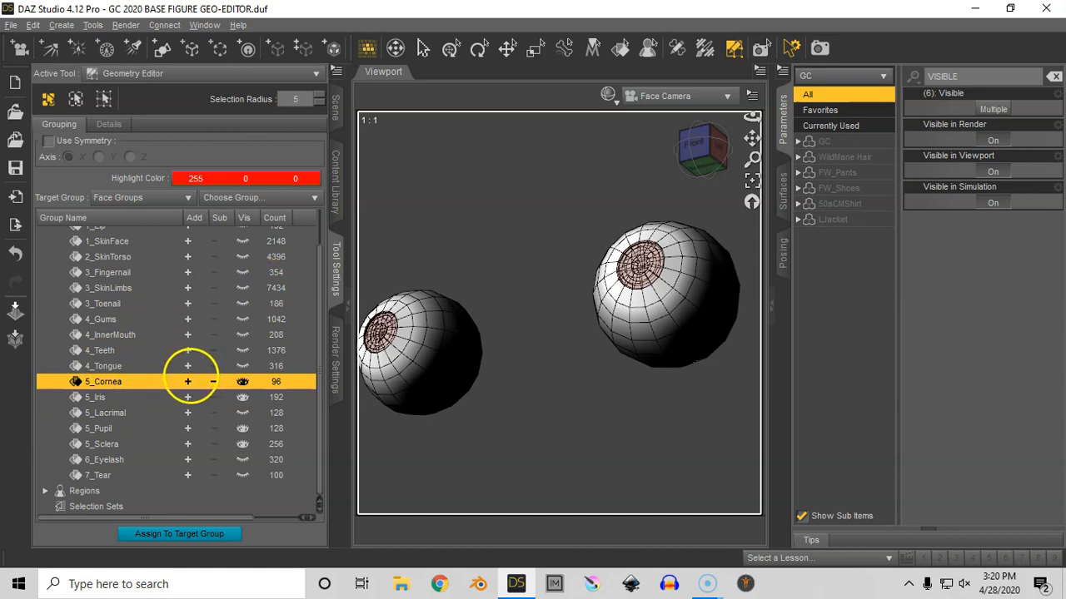
click(187, 381)
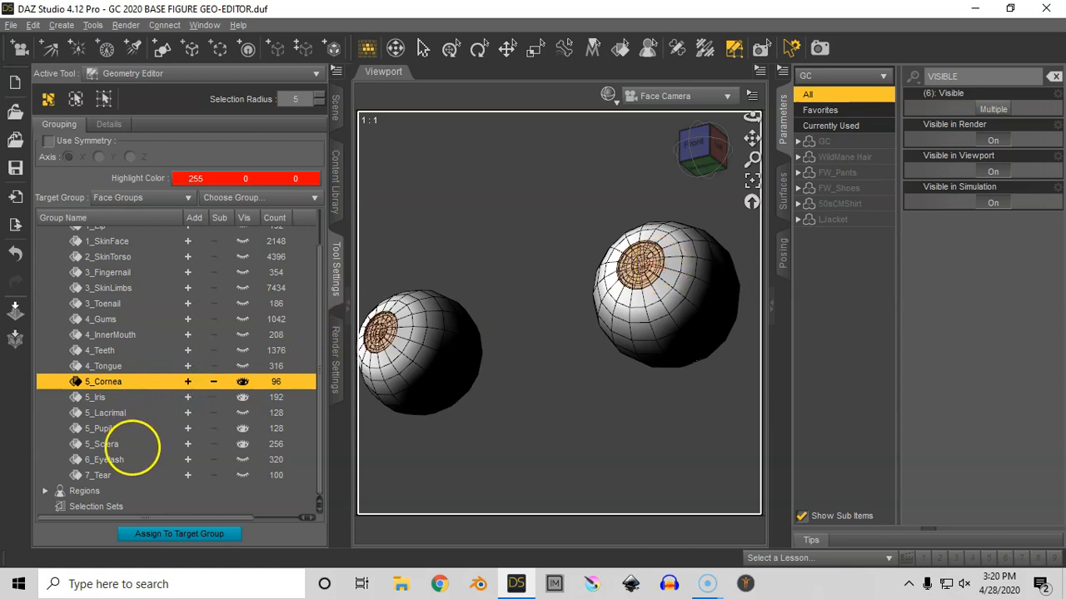
click(133, 444)
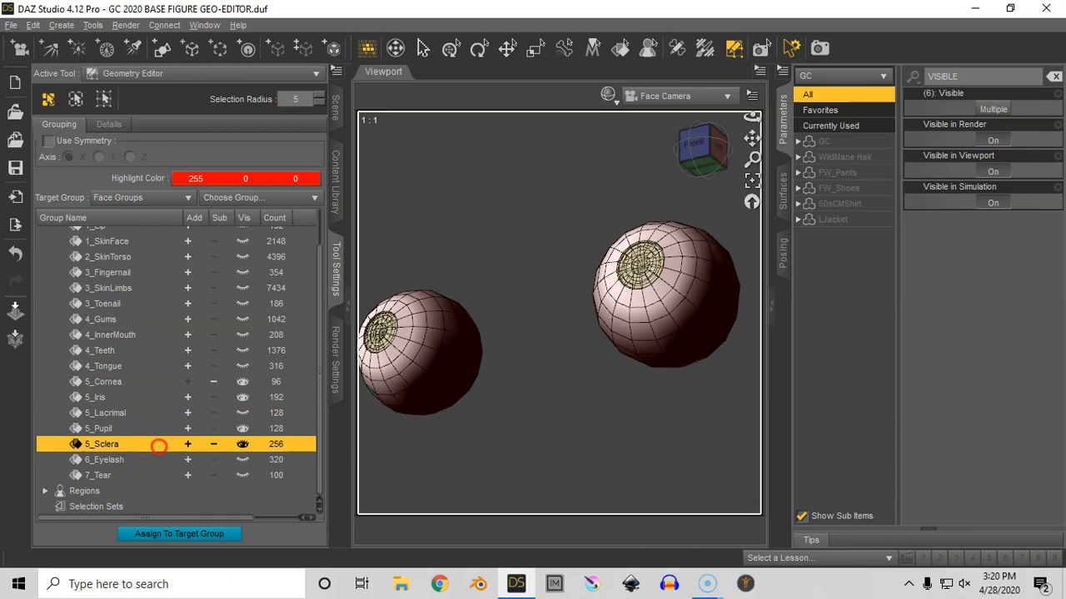
right_click(158, 445)
click(175, 454)
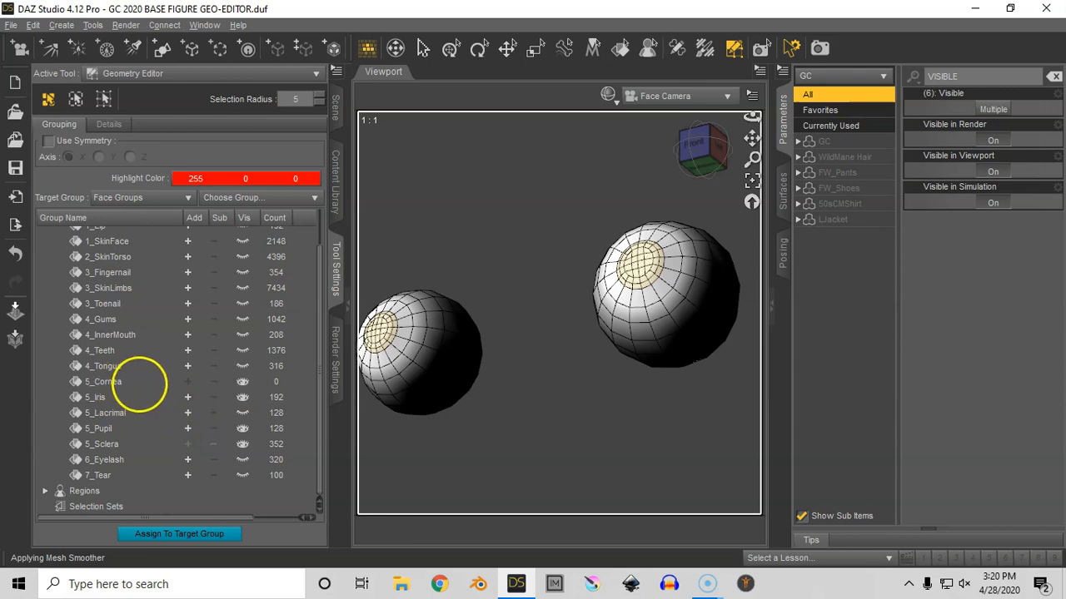
click(140, 382)
right_click(136, 384)
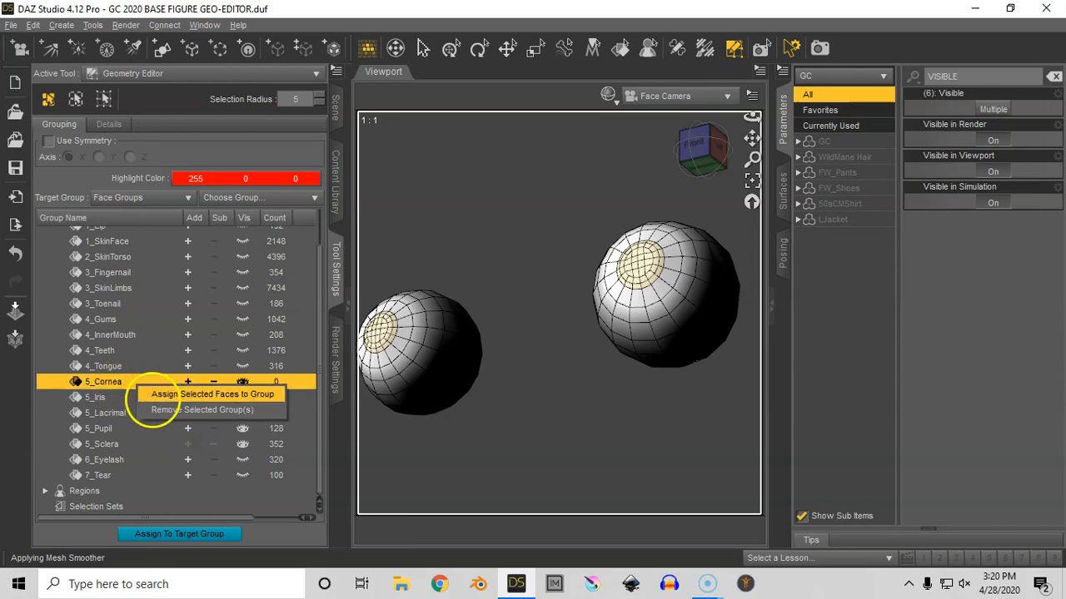
click(152, 410)
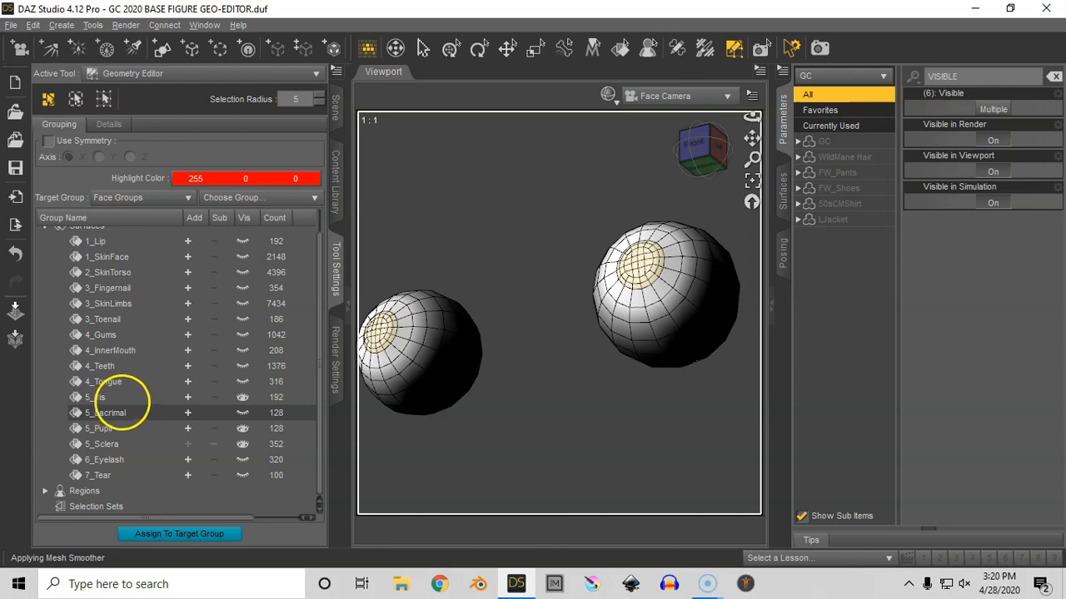
Step: Hide the 5_Sclera polygons and delete the polygons of 5_Iris and 5_Pupil from the base geometry
click(188, 445)
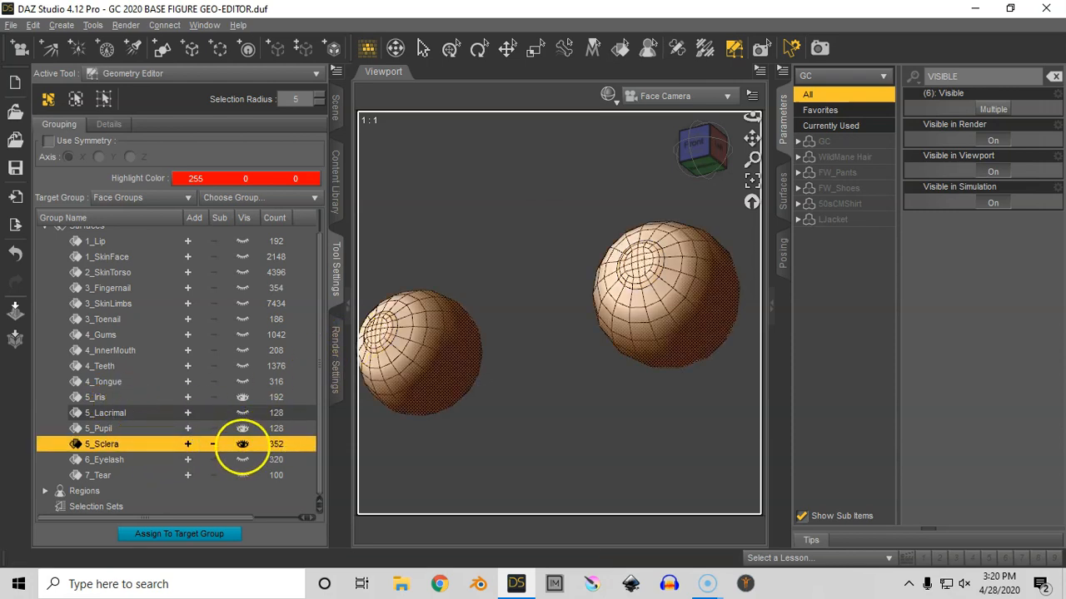
click(243, 444)
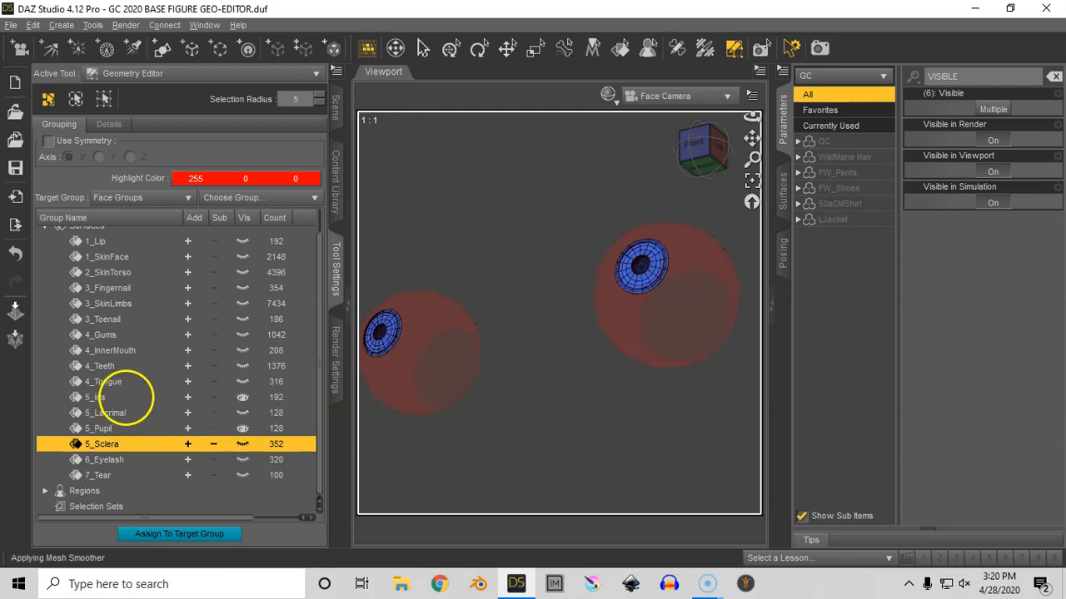
click(127, 398)
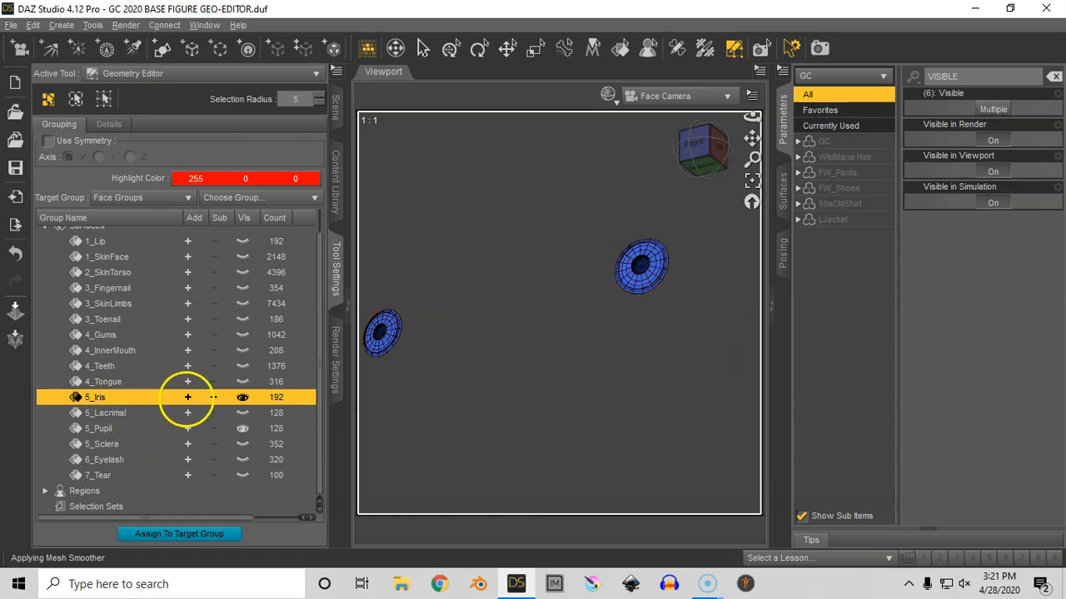
click(187, 398)
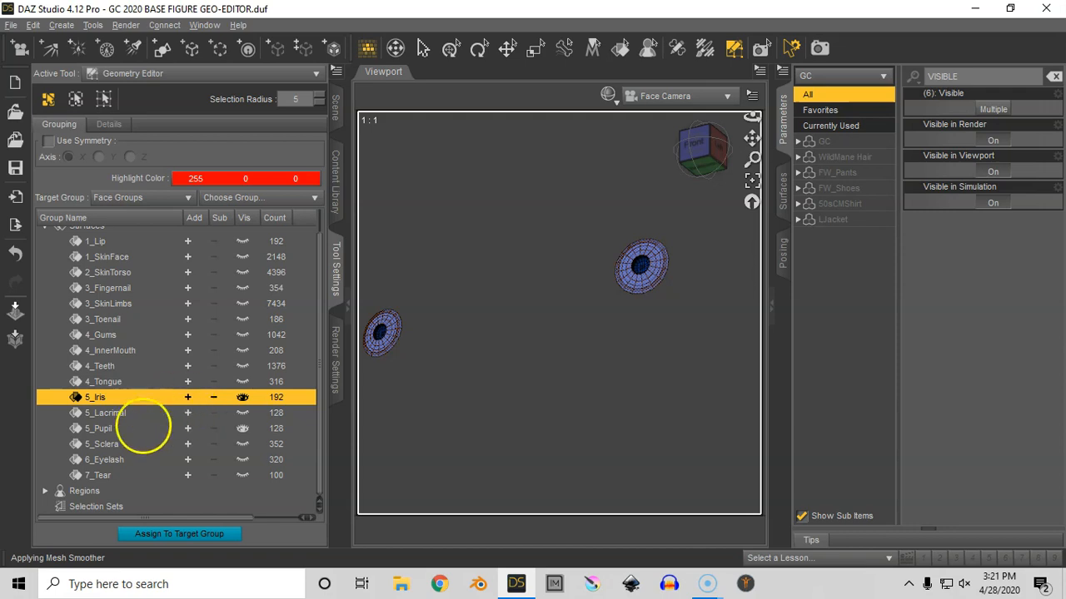
click(158, 429)
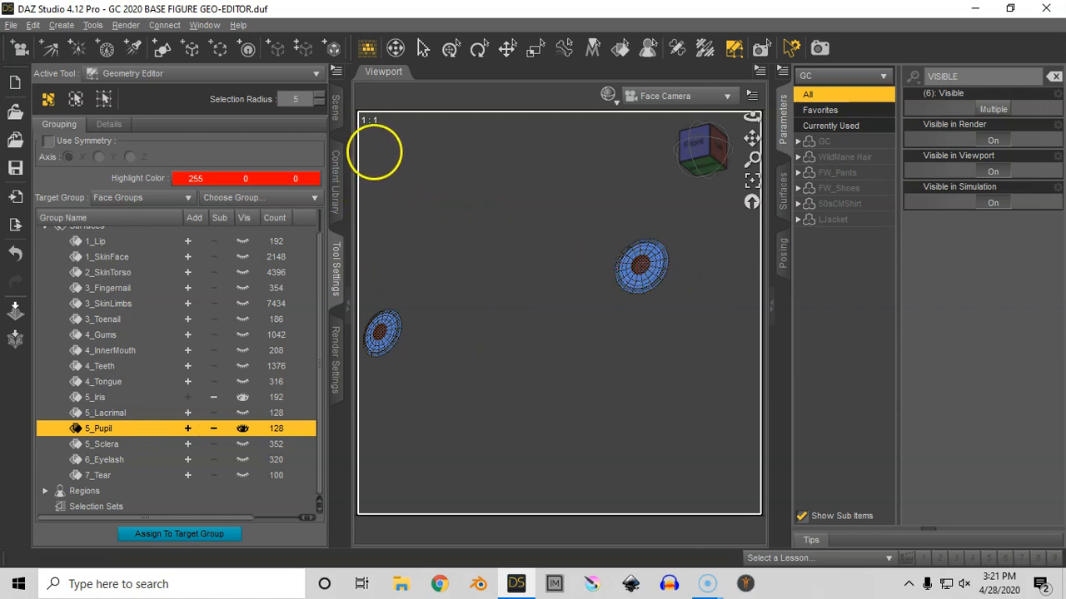
right_click(387, 149)
mouse_move(447, 238)
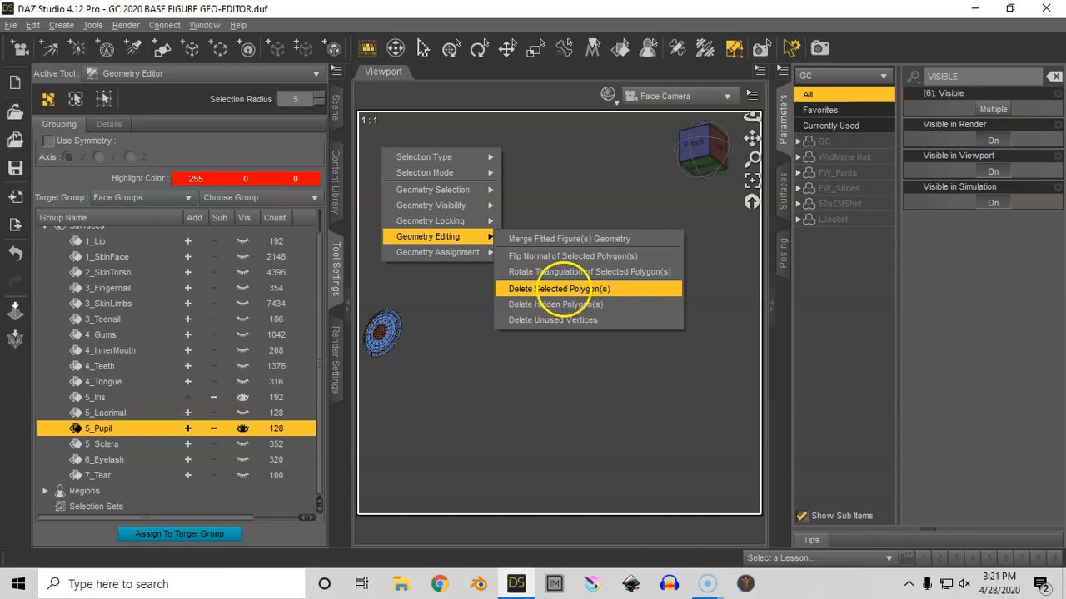
click(560, 288)
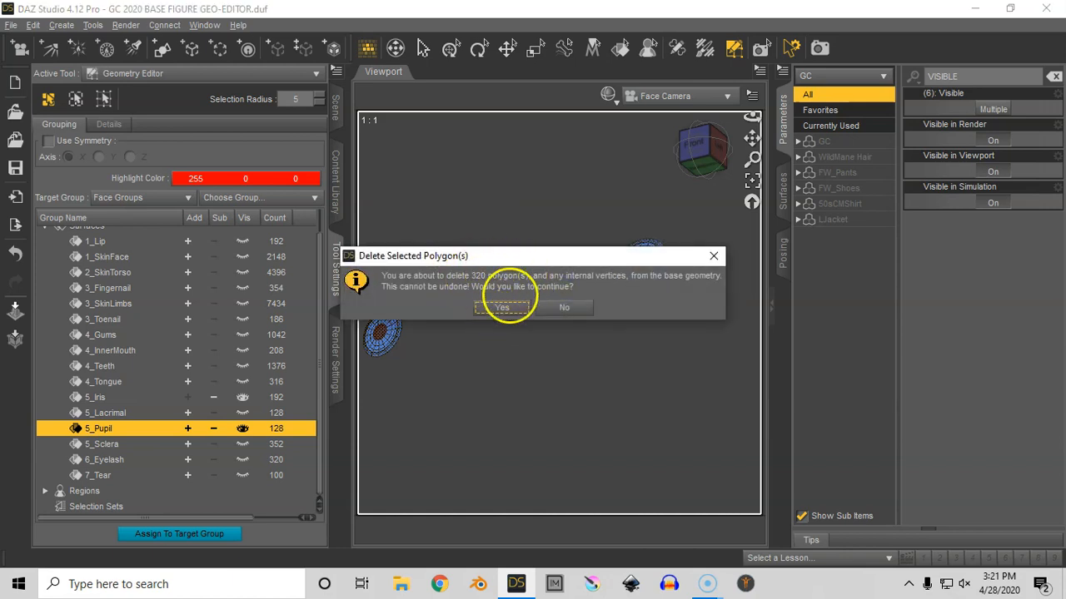
click(500, 310)
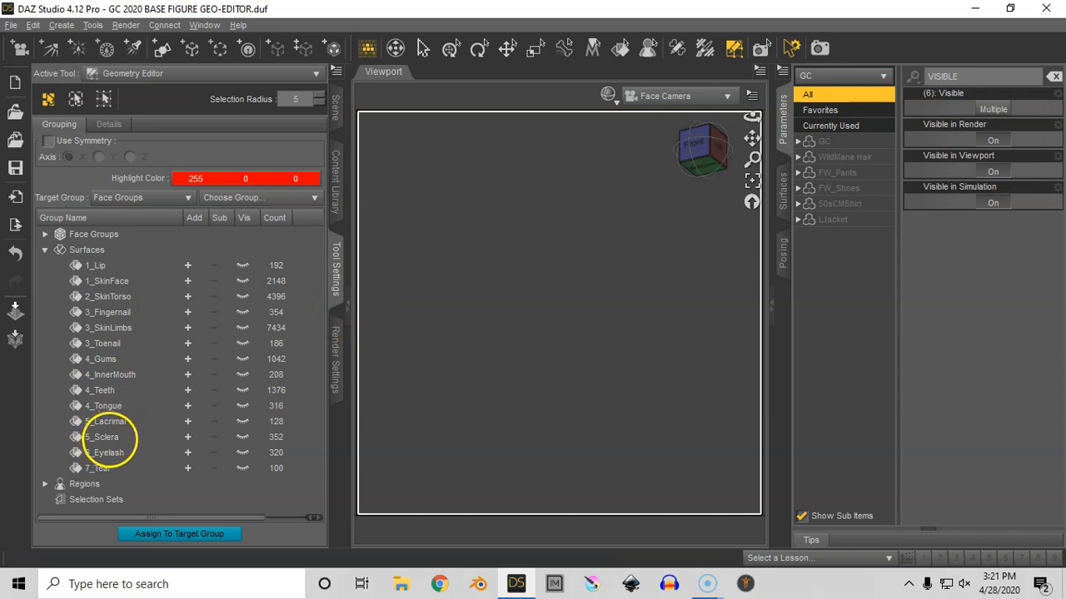
Step: Rename the 5_Sclera surface group to 5_Eyes and show all polygons of the figure again
click(106, 437)
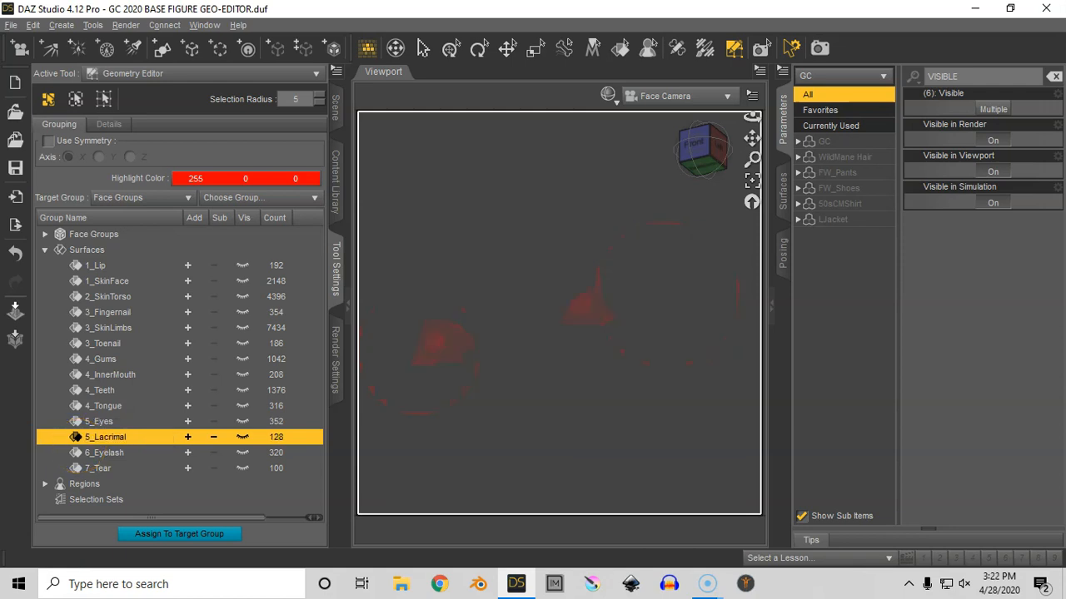
right_click(409, 148)
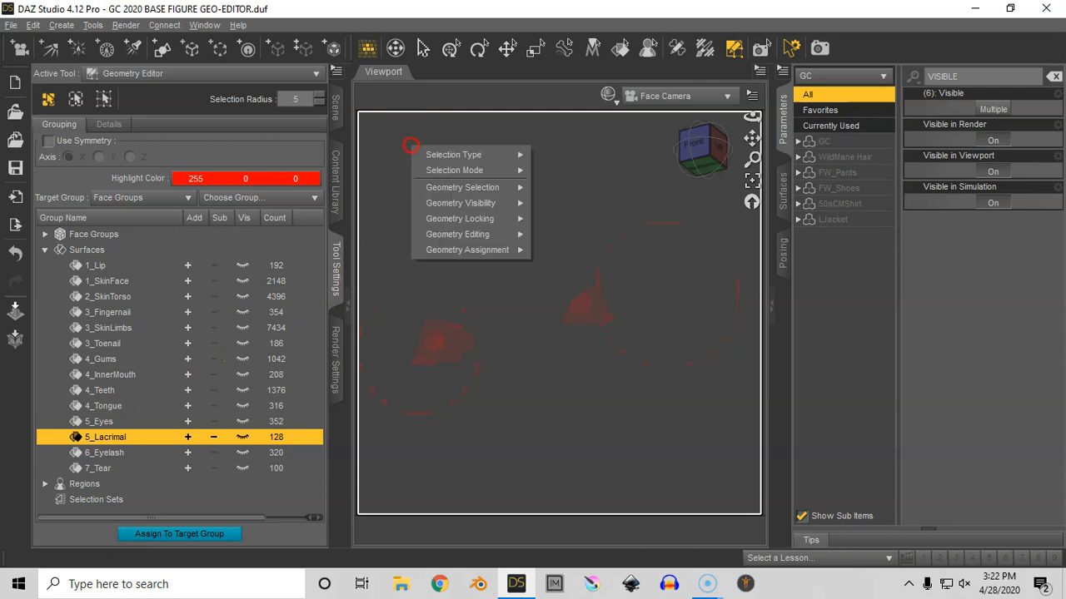
mouse_move(475, 200)
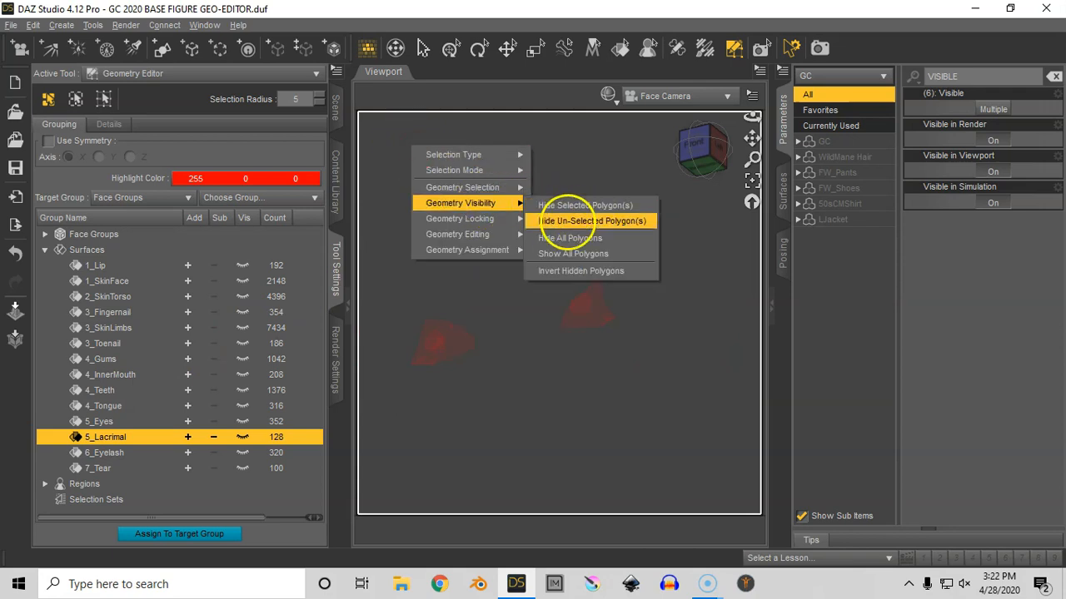
click(573, 253)
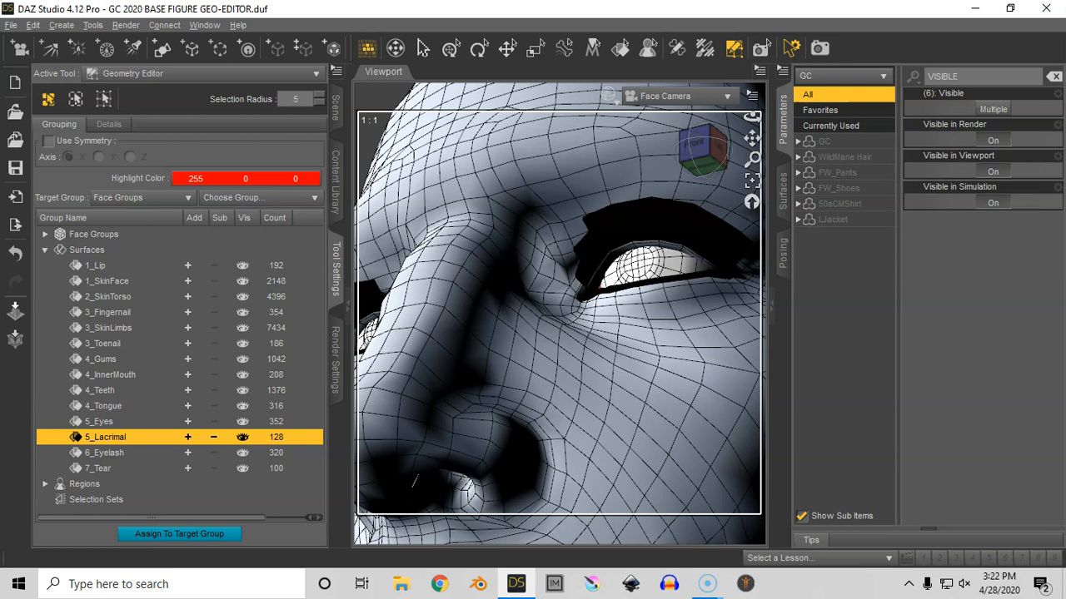
Step: Select the GC figure in the scene and check its list of surfaces
click(335, 107)
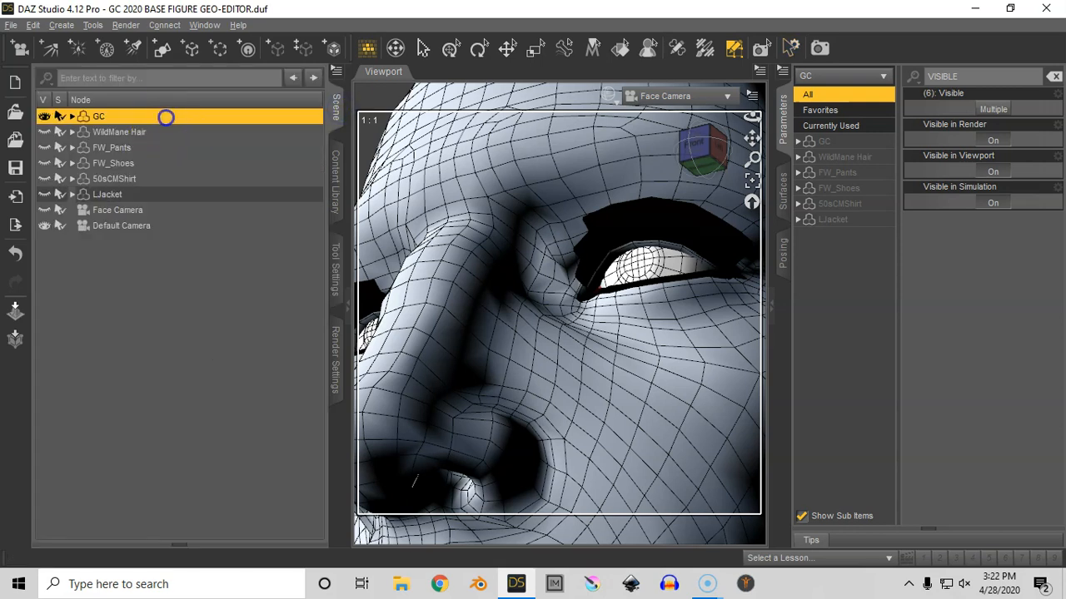
click(806, 140)
click(783, 190)
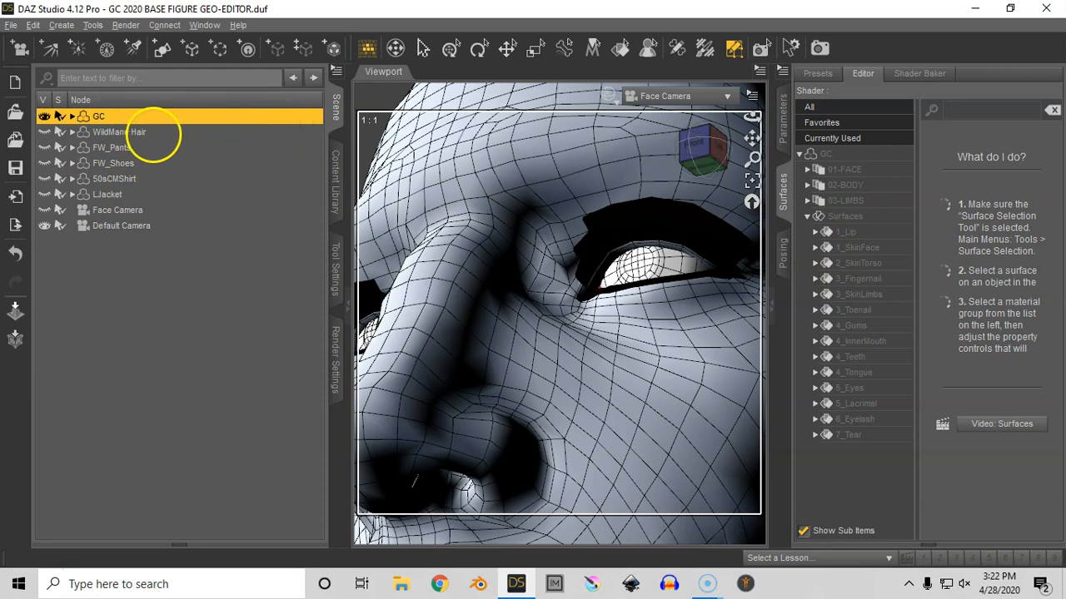
Step: Turn Visible on for WildMane Hair, FW_Pants, FW_Shoes, 50sCMShirt and LJacket together
click(150, 132)
shift+click(138, 195)
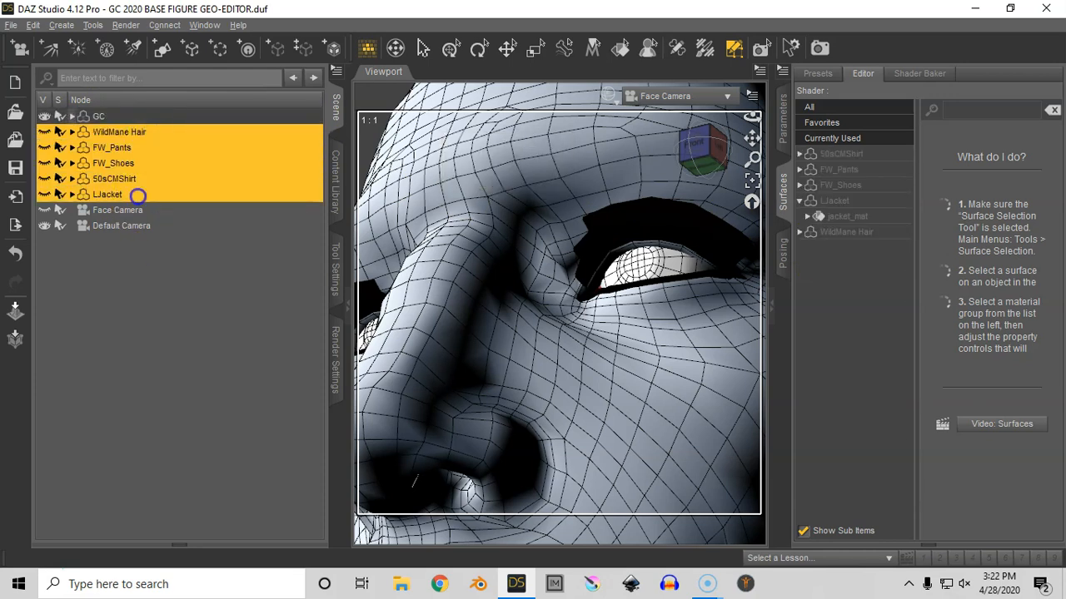
click(784, 109)
click(932, 77)
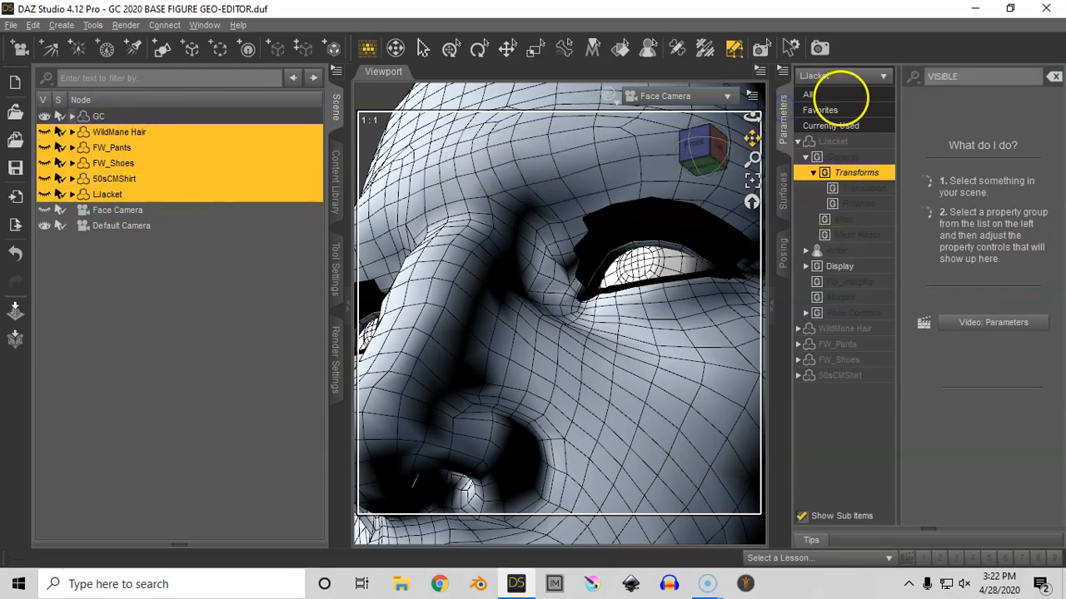
text(visible)
click(994, 109)
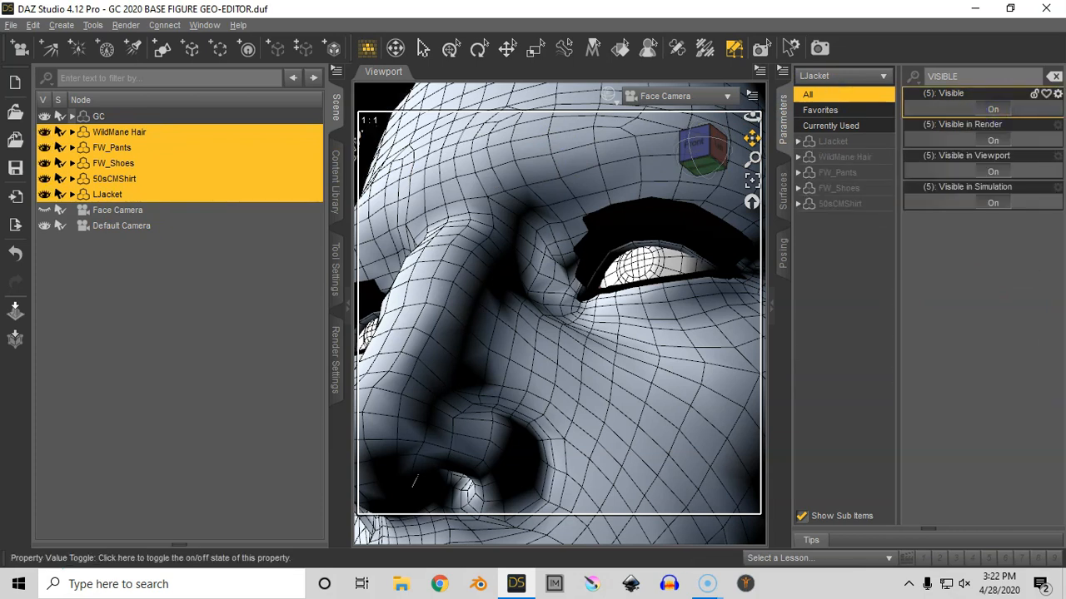
click(752, 202)
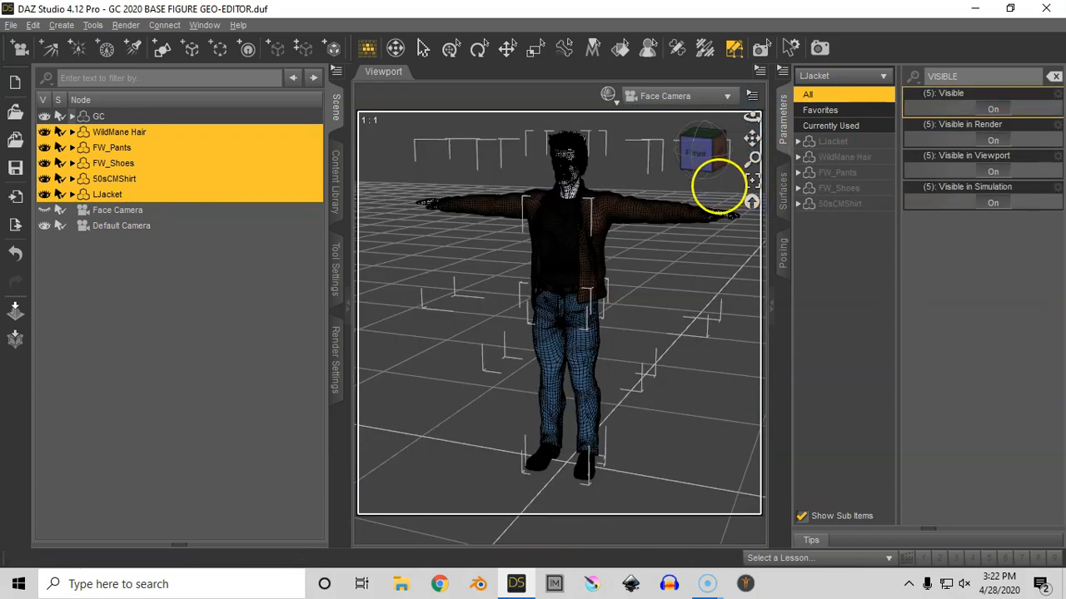
Step: Set the Diffuse Color of LJacket's jacket_mat surface to white (255, 255, 255)
click(143, 196)
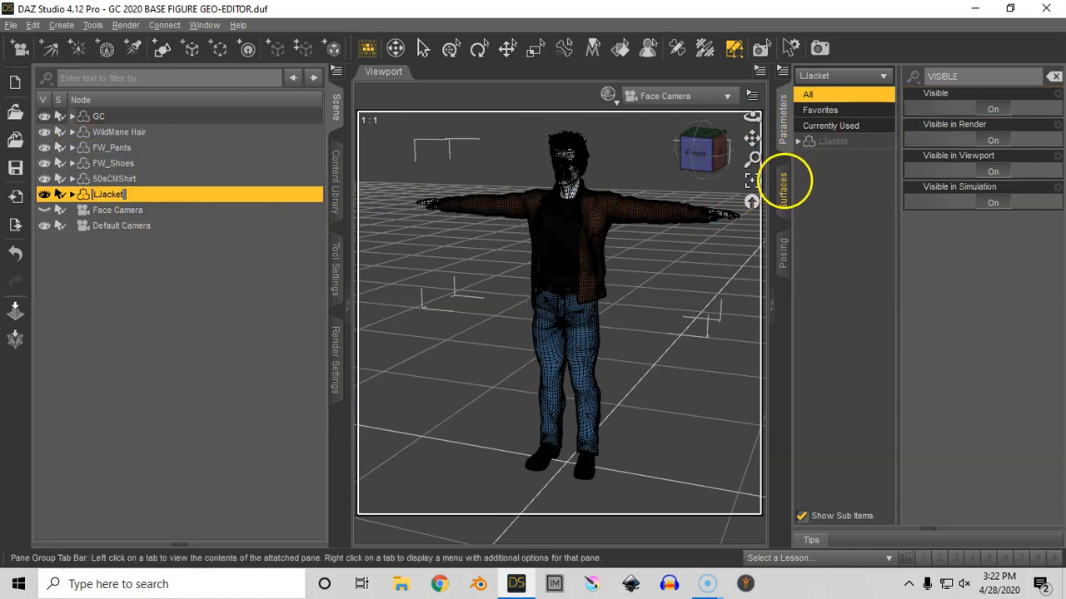
click(787, 181)
click(853, 170)
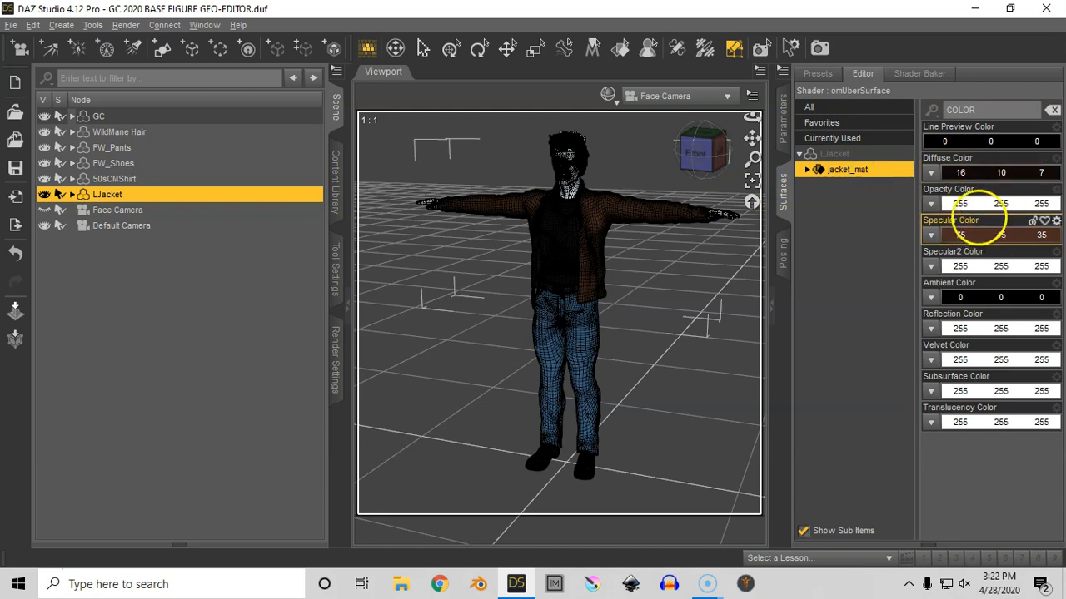
click(980, 172)
click(507, 285)
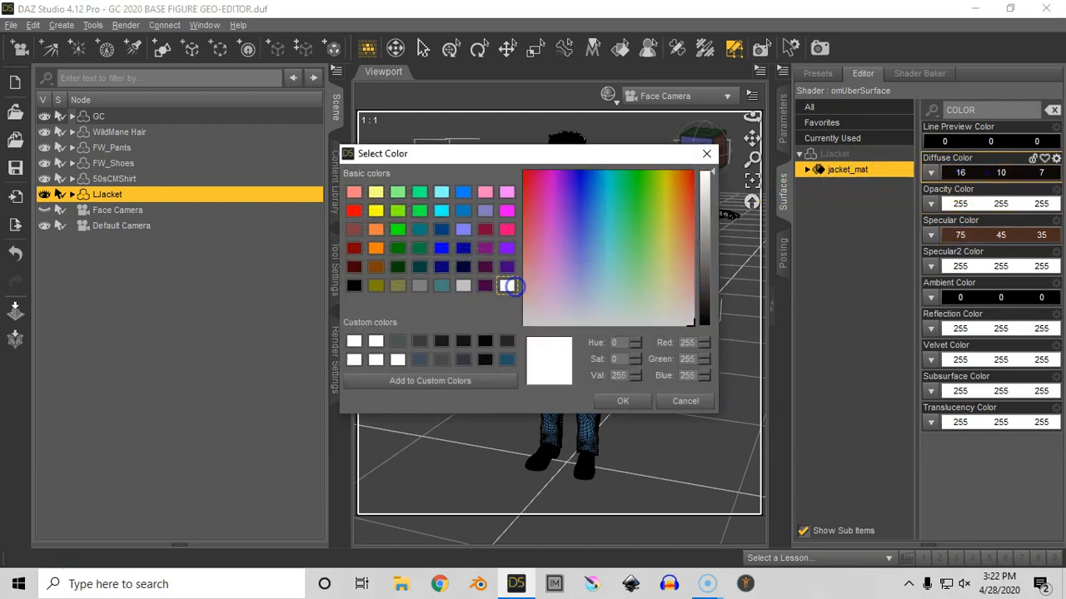
click(622, 401)
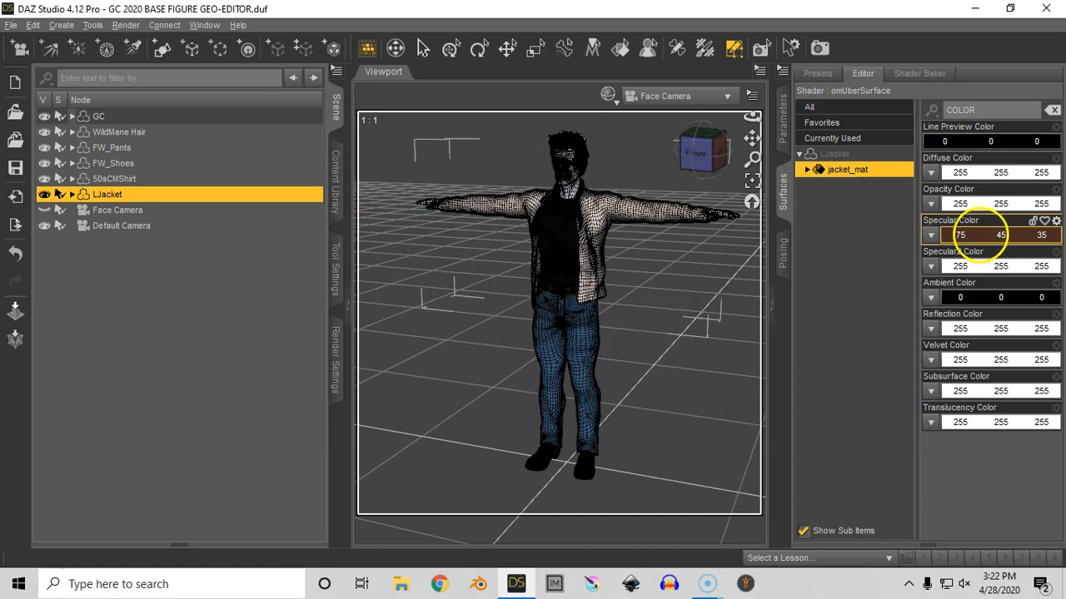
Step: Set the Specular Color of the jacket_mat surface to black (0, 0, 0)
click(983, 234)
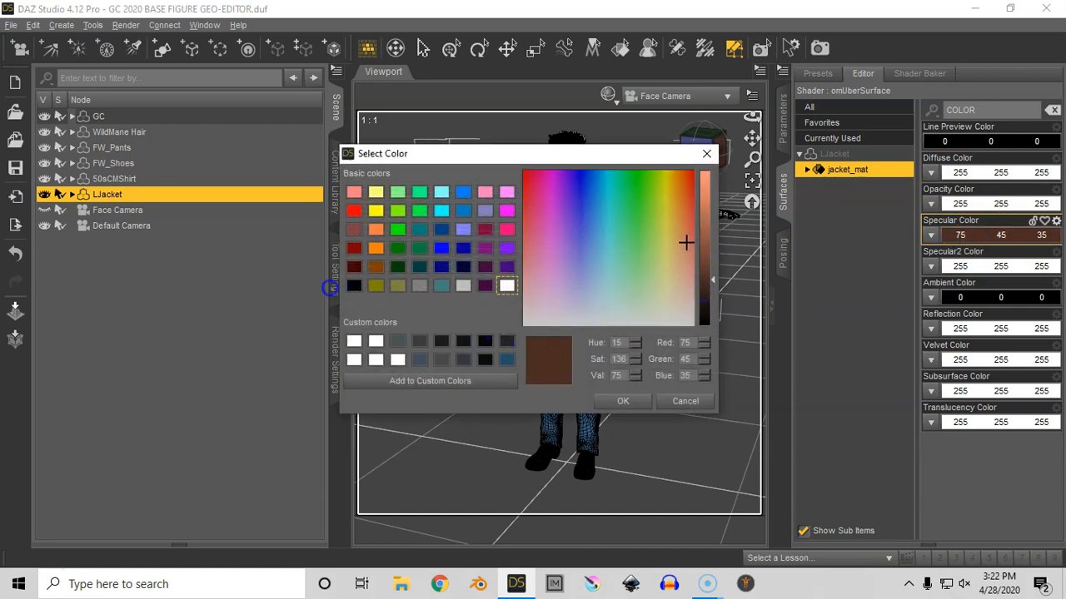
click(623, 402)
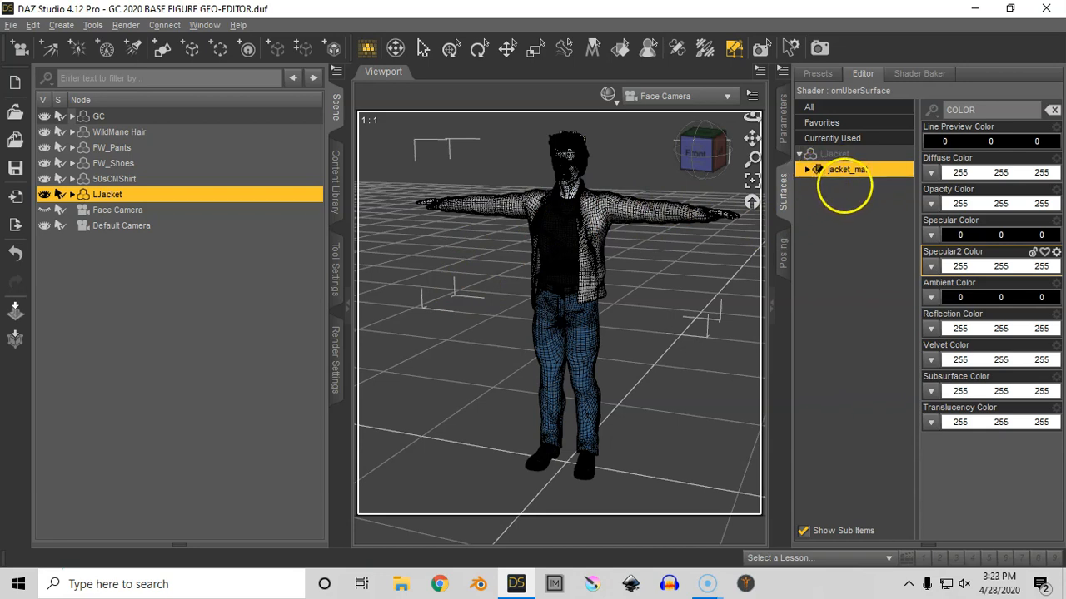
right_click(596, 215)
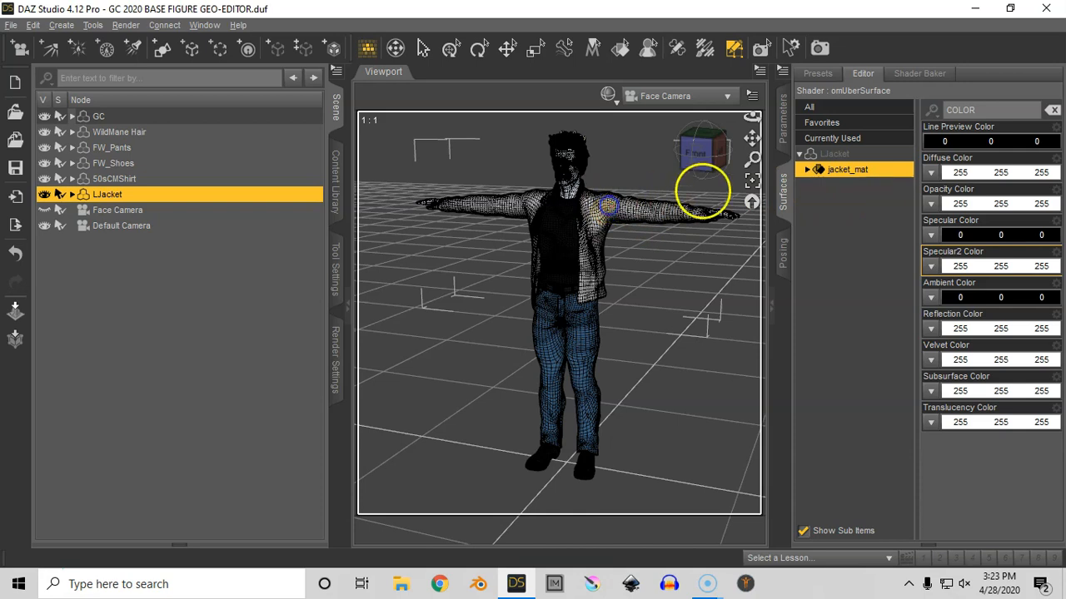
Step: Turn on X-axis symmetry in the Geometry Editor and clear the face selection on the jacket's shoulder
click(752, 180)
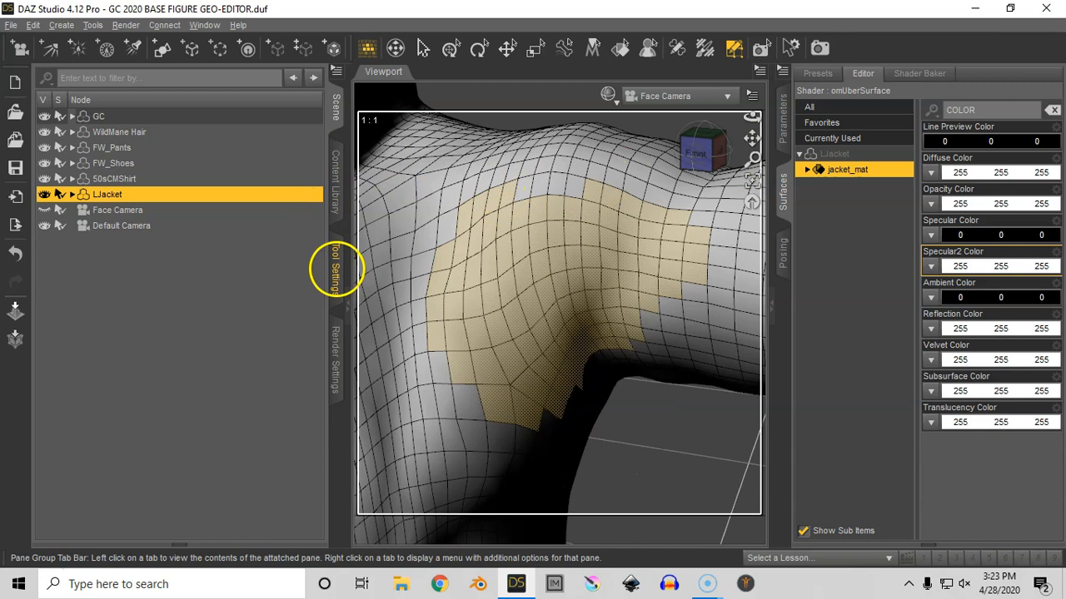
click(336, 268)
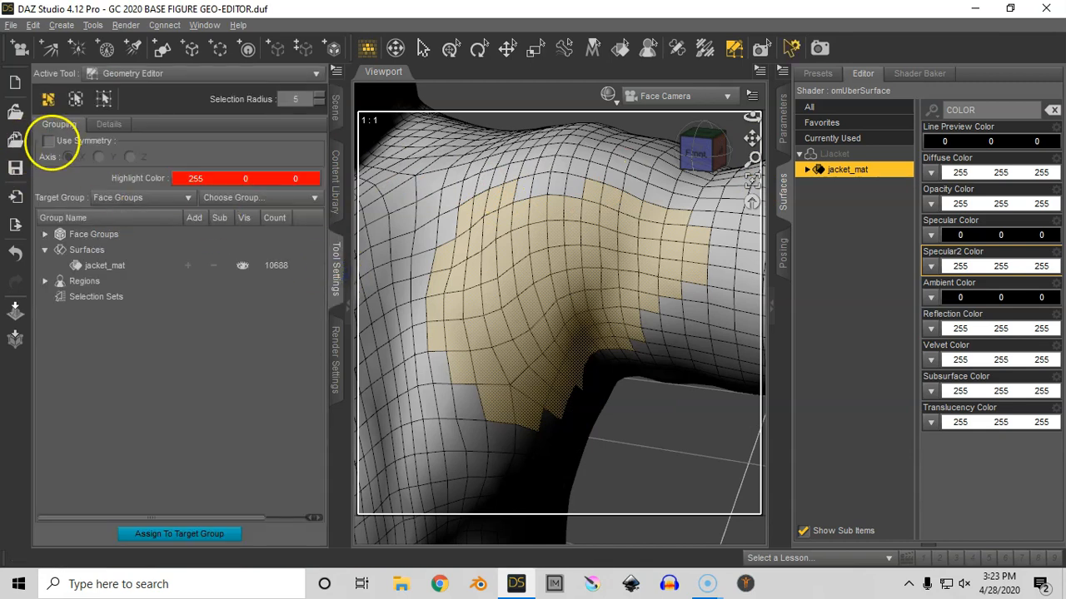
click(48, 141)
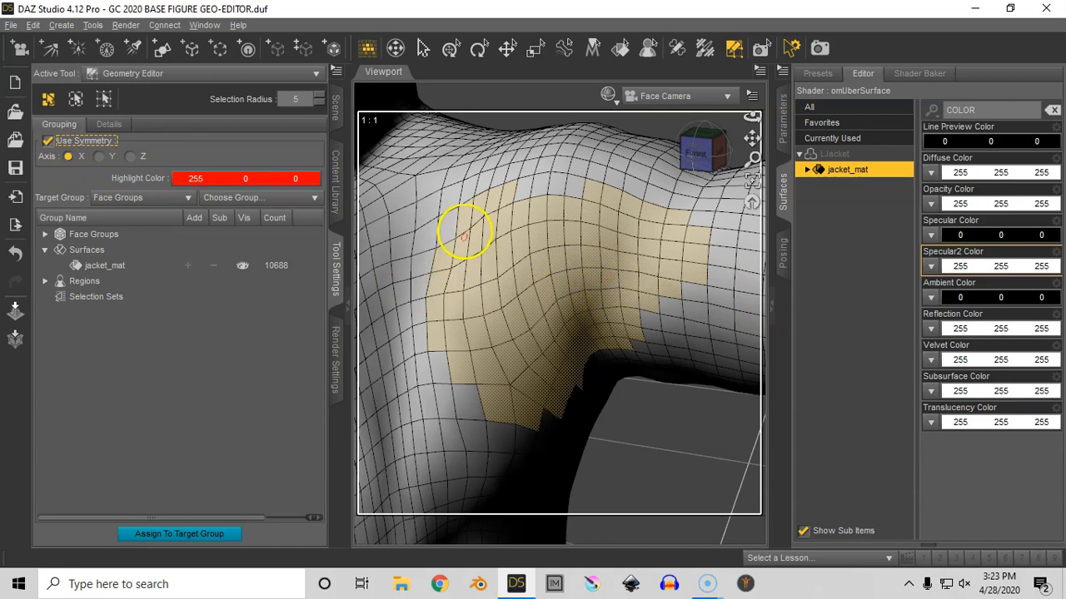
right_click(432, 165)
mouse_move(469, 251)
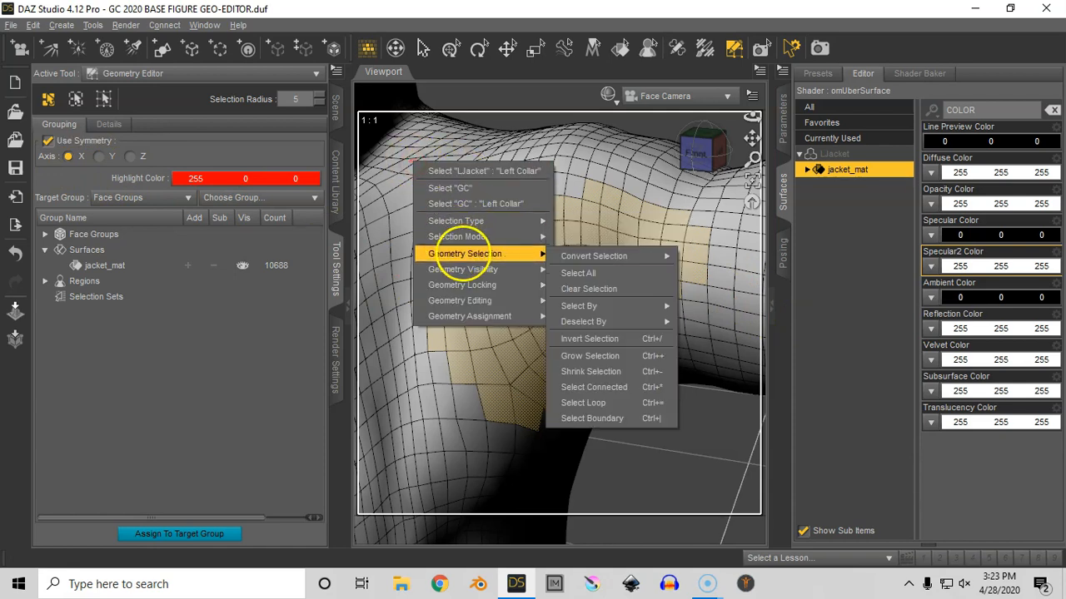
click(614, 288)
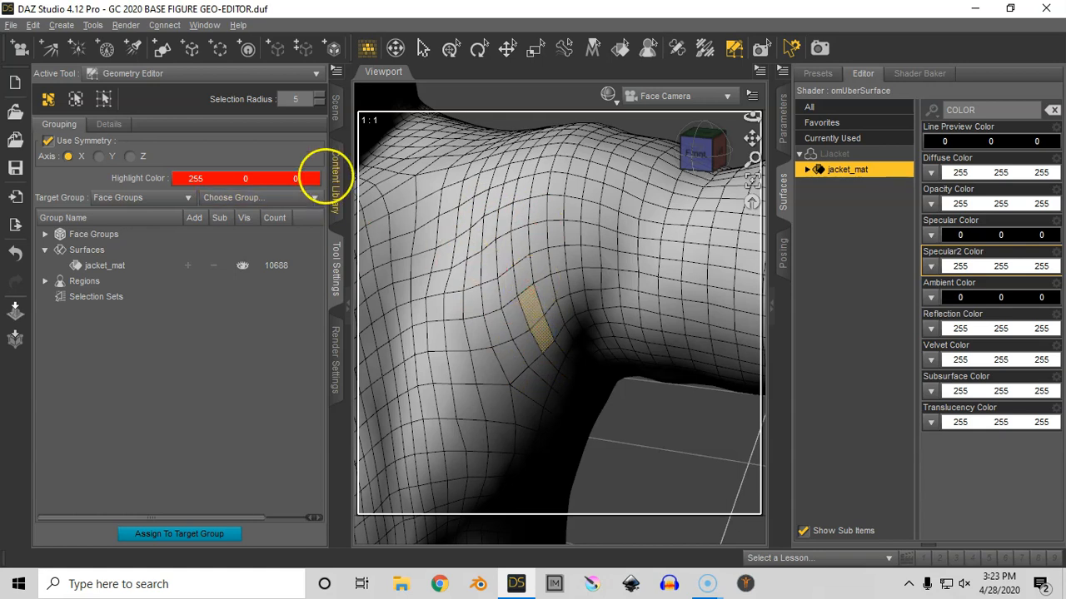
Step: Expand the two-face selection near the armpit into a loop around the jacket's shoulder
right_click(418, 167)
mouse_move(529, 255)
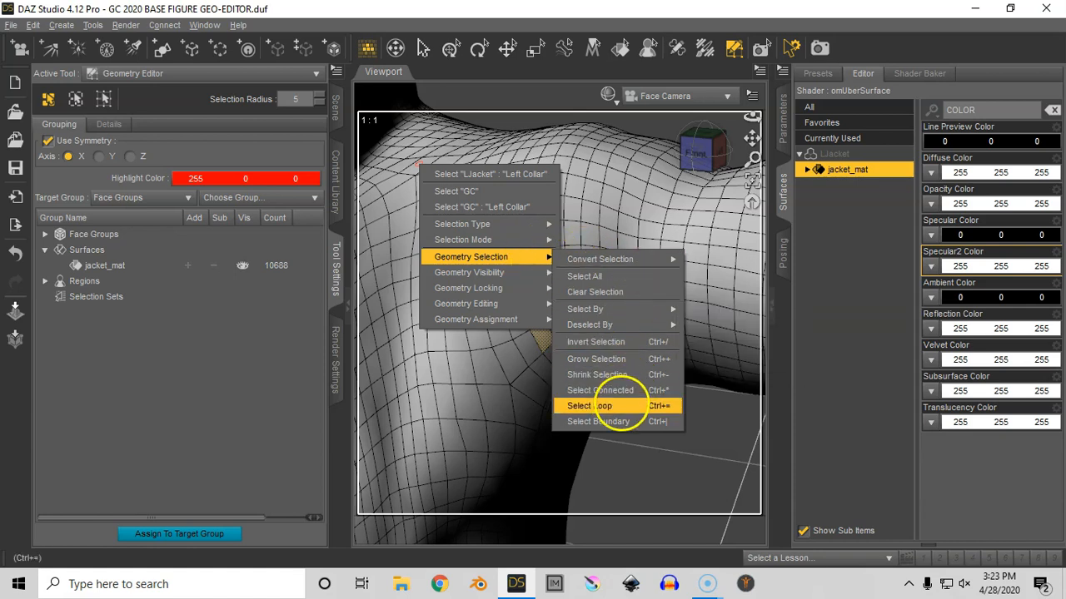
click(626, 406)
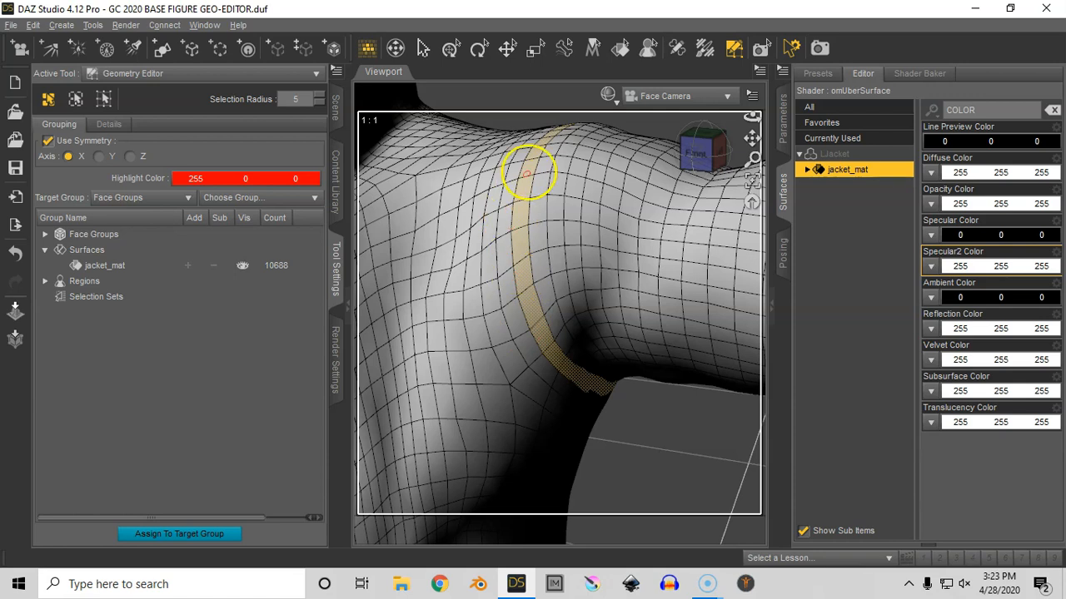
Step: Select two side-by-side faces near the armpit and extend them into a loop running along the sleeve
click(532, 306)
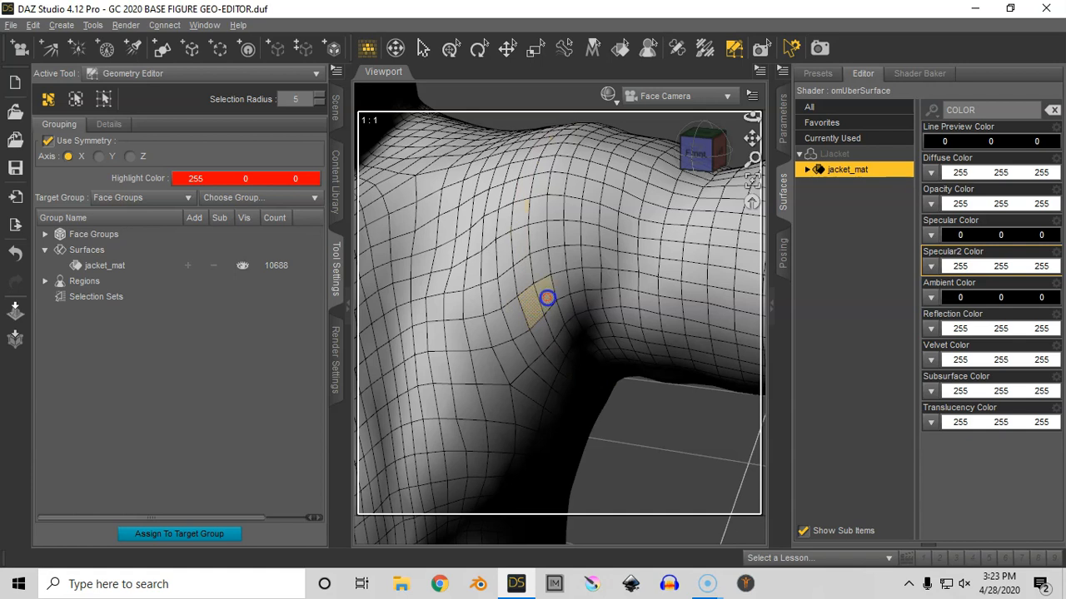
right_click(428, 190)
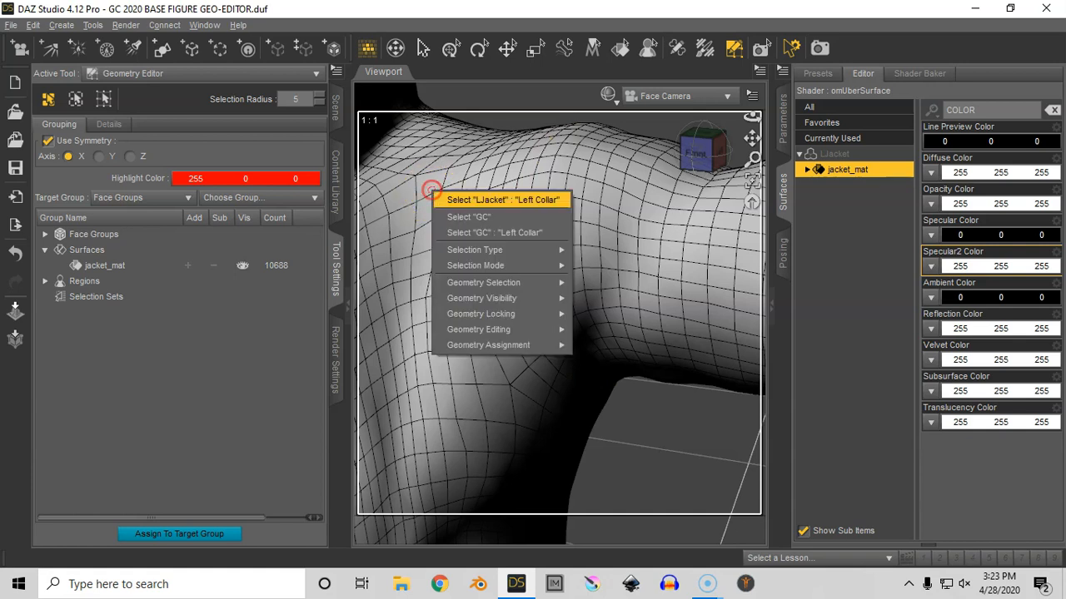
mouse_move(500, 282)
click(668, 431)
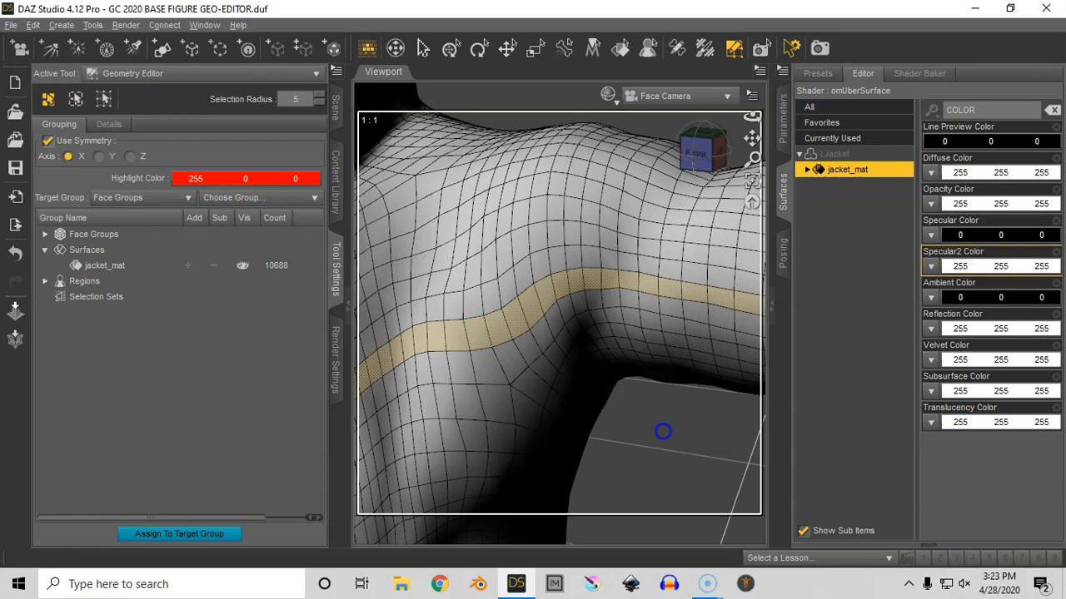
Step: Select two adjacent faces near the armpit and extend them into a face loop around both shoulder seams
click(550, 337)
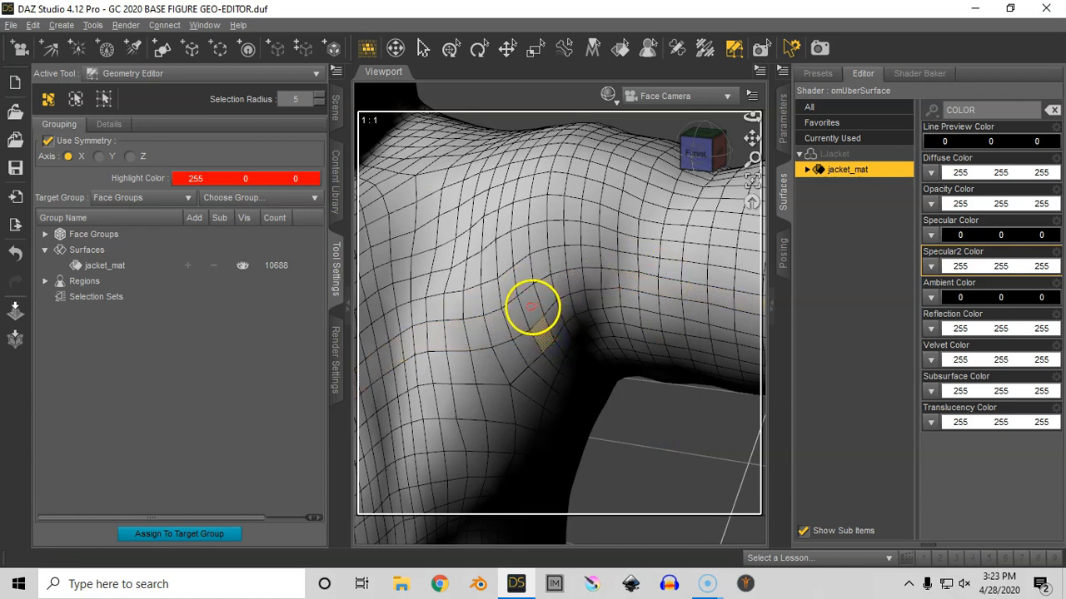
right_click(517, 271)
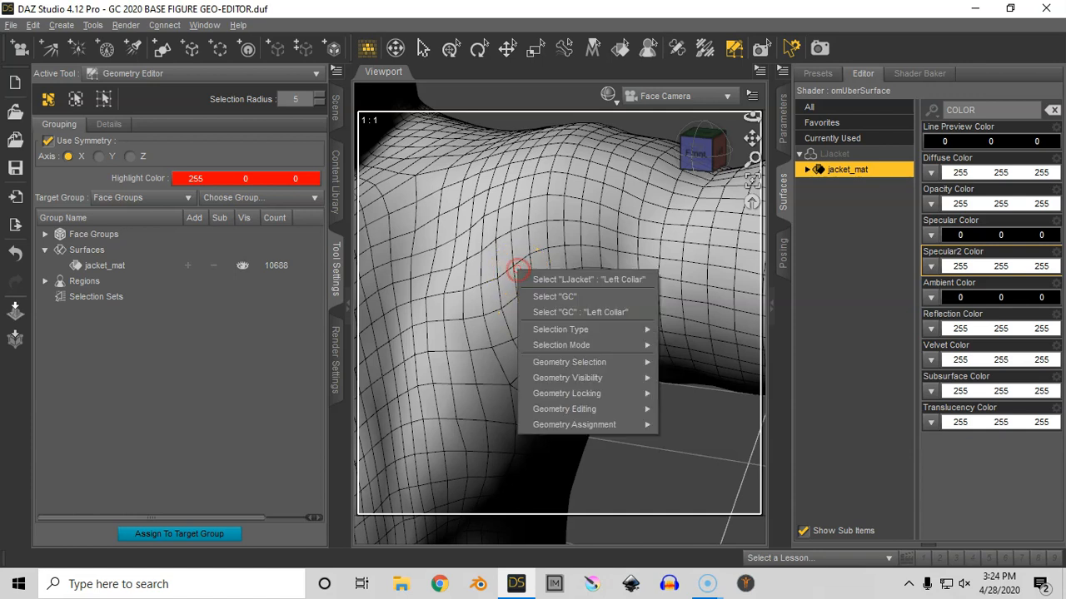
mouse_move(603, 362)
mouse_move(695, 415)
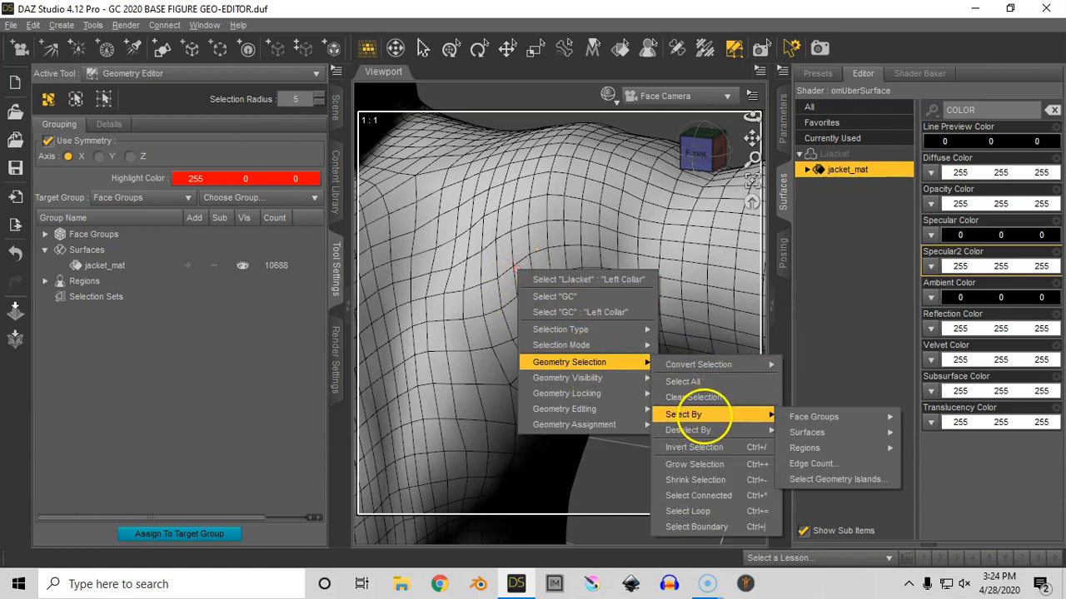
click(700, 511)
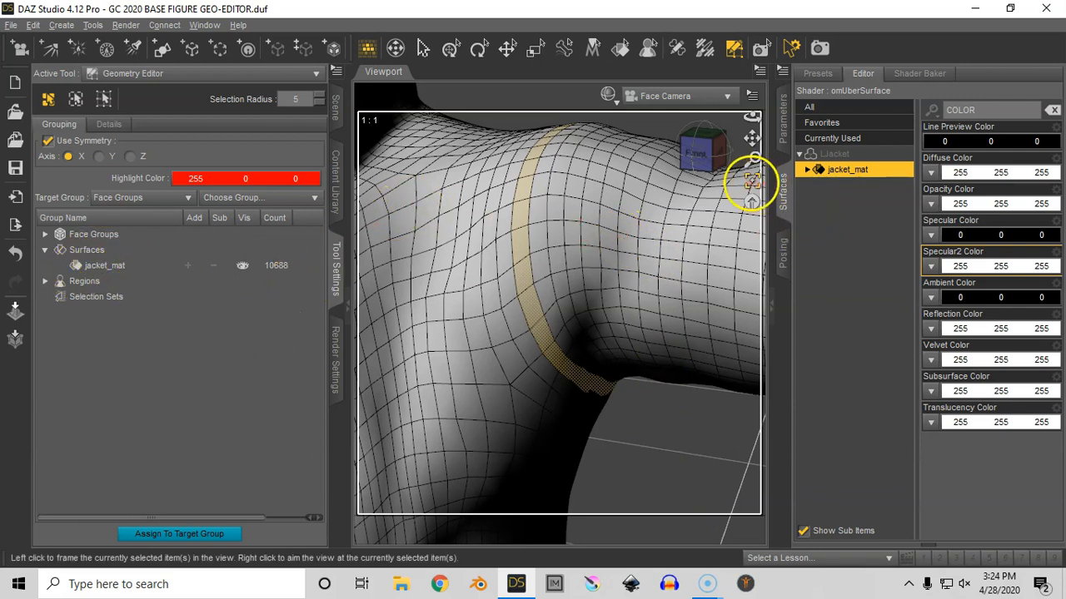
click(752, 181)
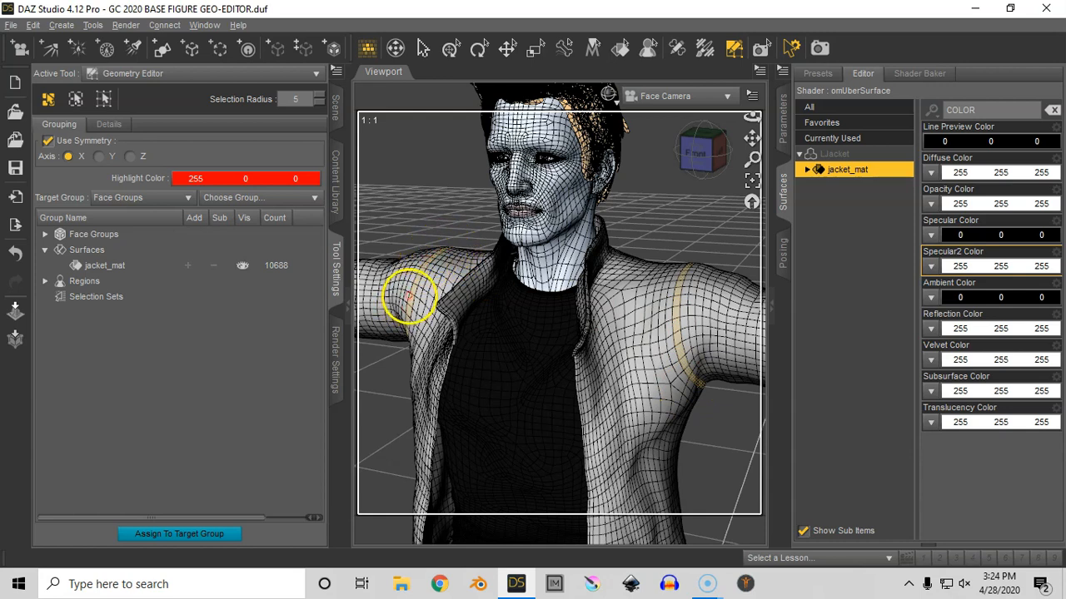
click(120, 250)
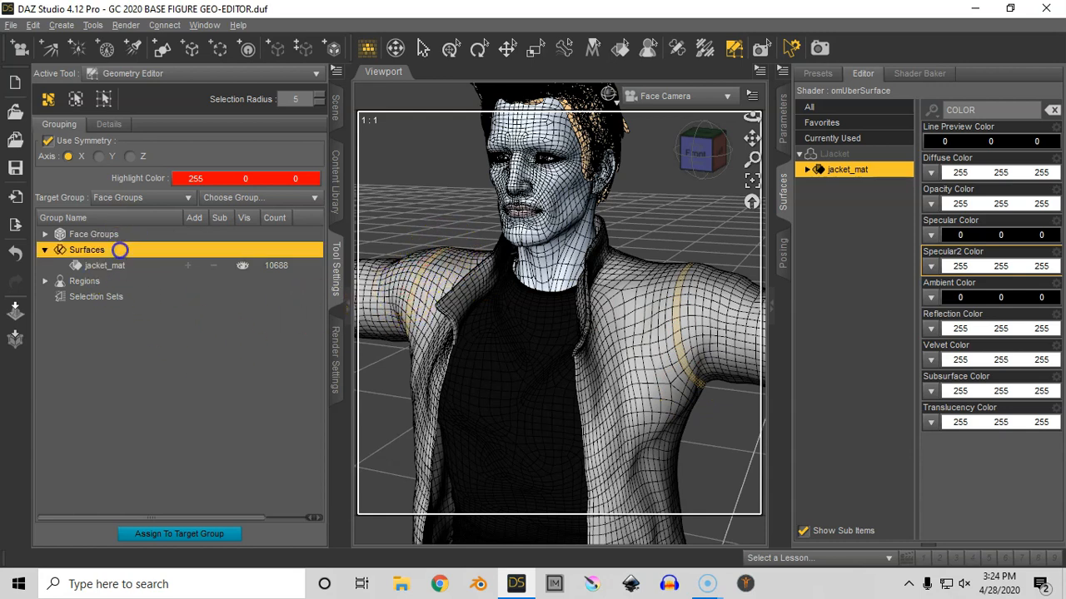
right_click(119, 250)
click(155, 253)
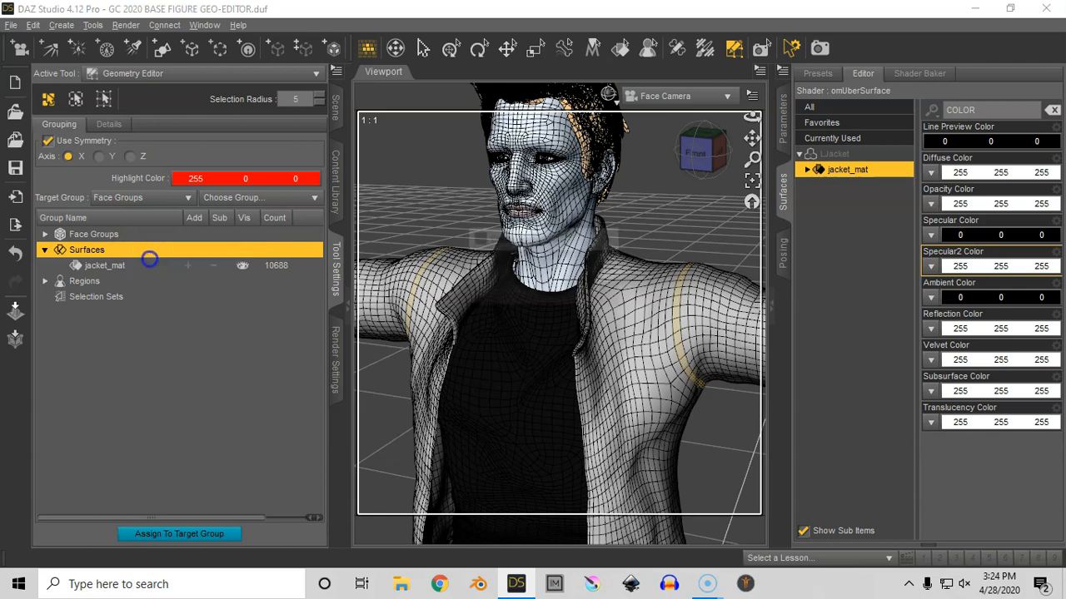
click(589, 292)
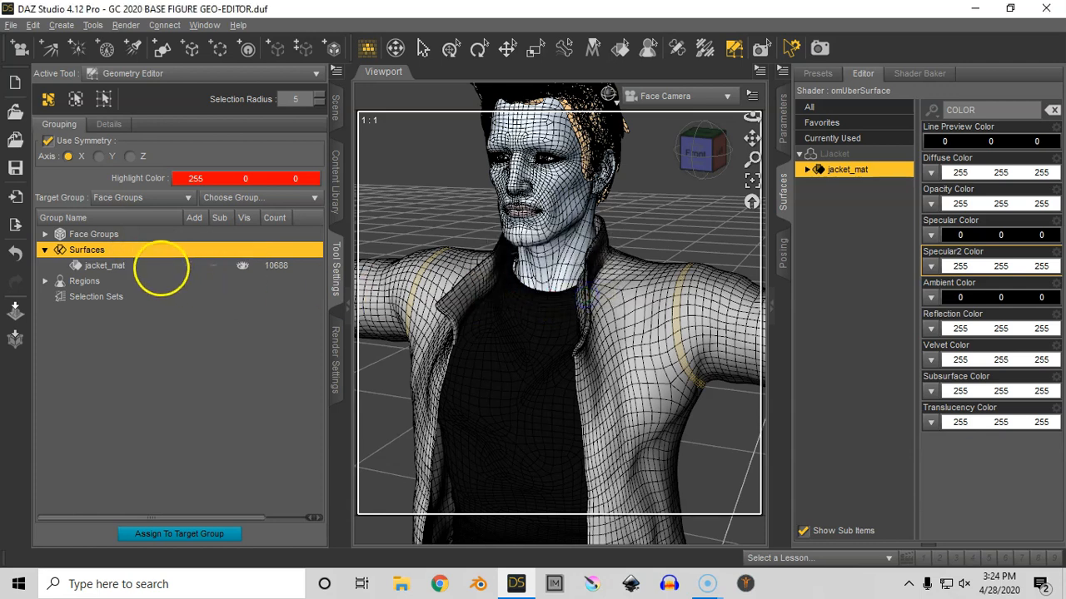
Step: Create a surface named Arms from the selected shoulder loop faces
right_click(128, 250)
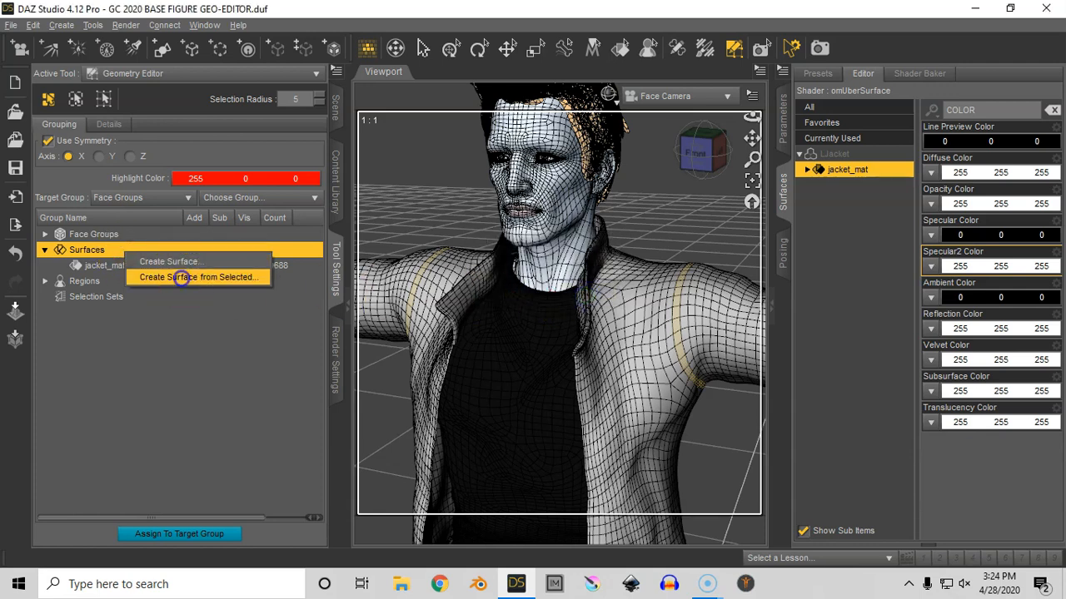
click(181, 278)
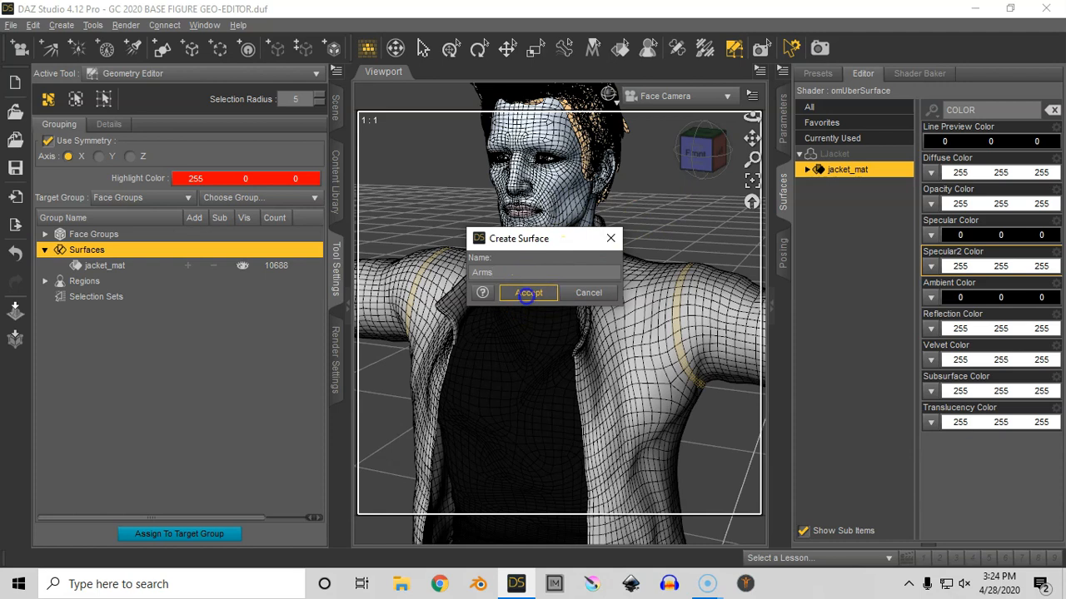
click(528, 292)
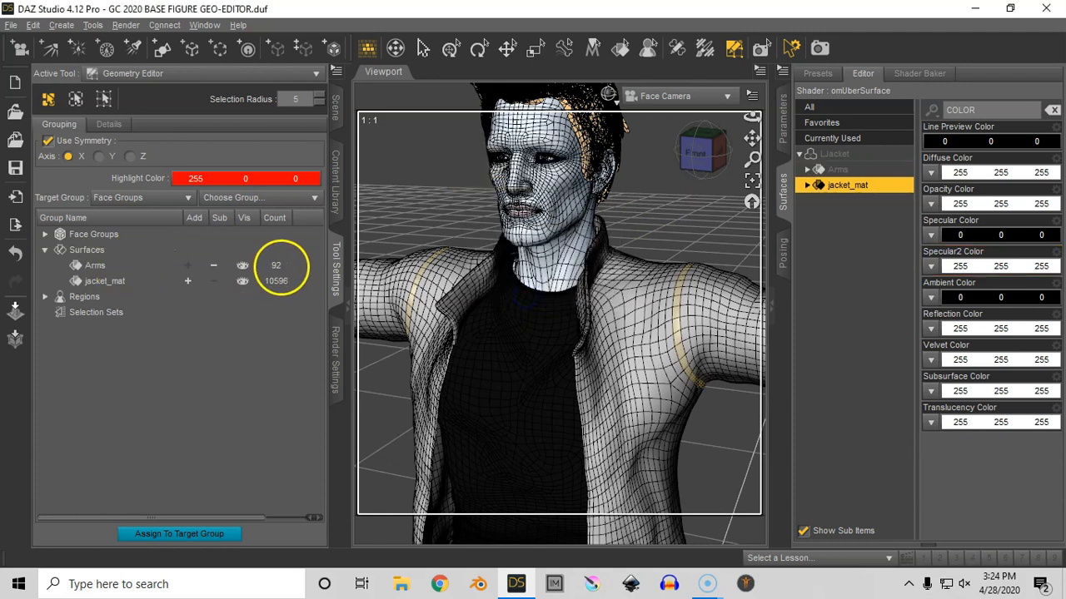
Step: Hide the Arms surface and select all connected faces of both jacket sleeves
click(125, 266)
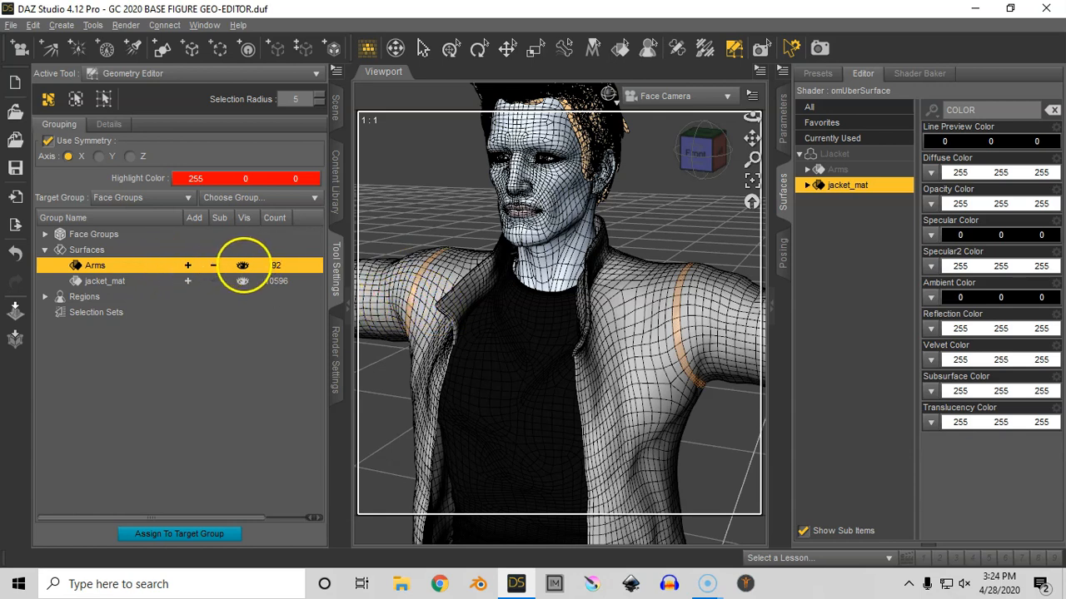
click(242, 265)
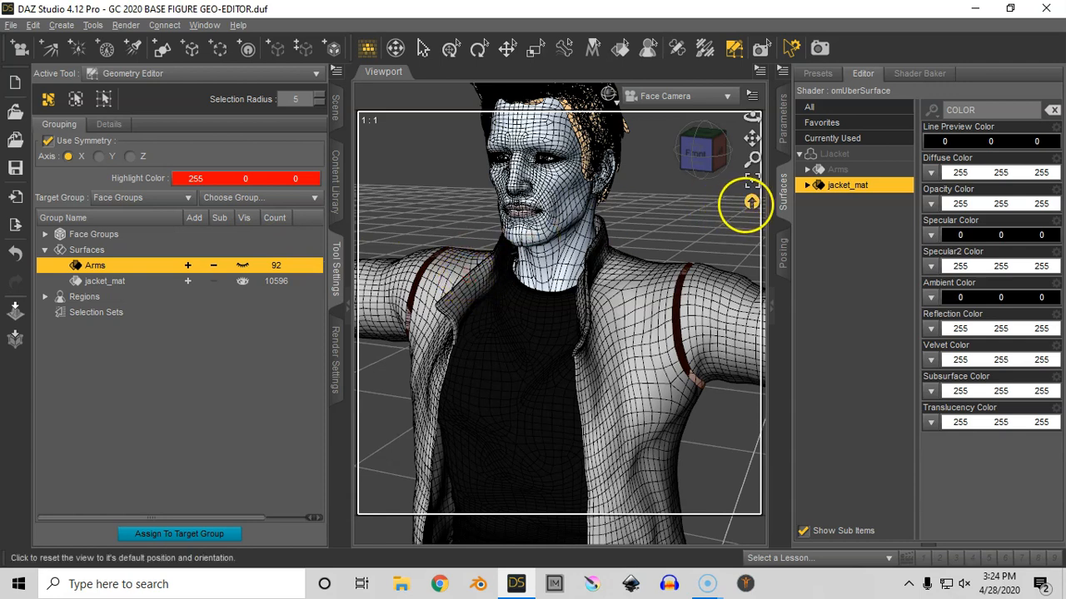
click(751, 202)
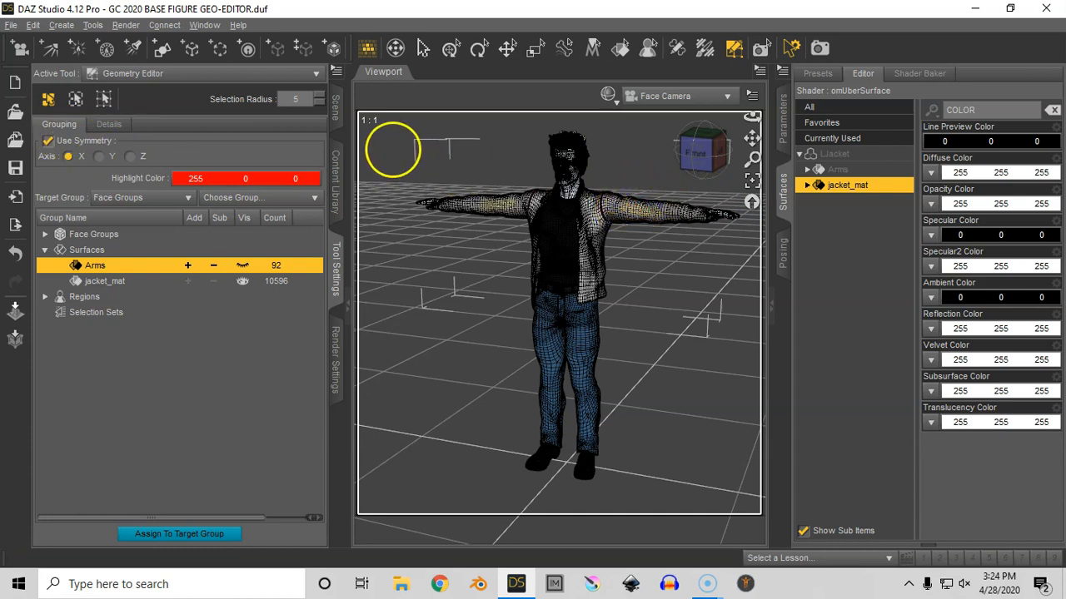
right_click(392, 140)
mouse_move(454, 181)
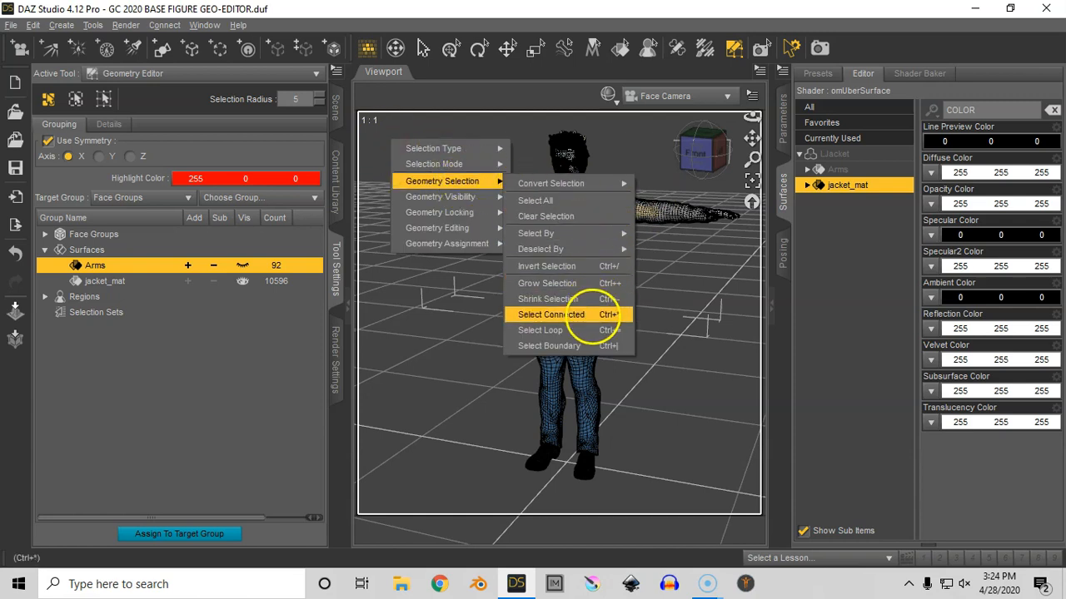
click(606, 315)
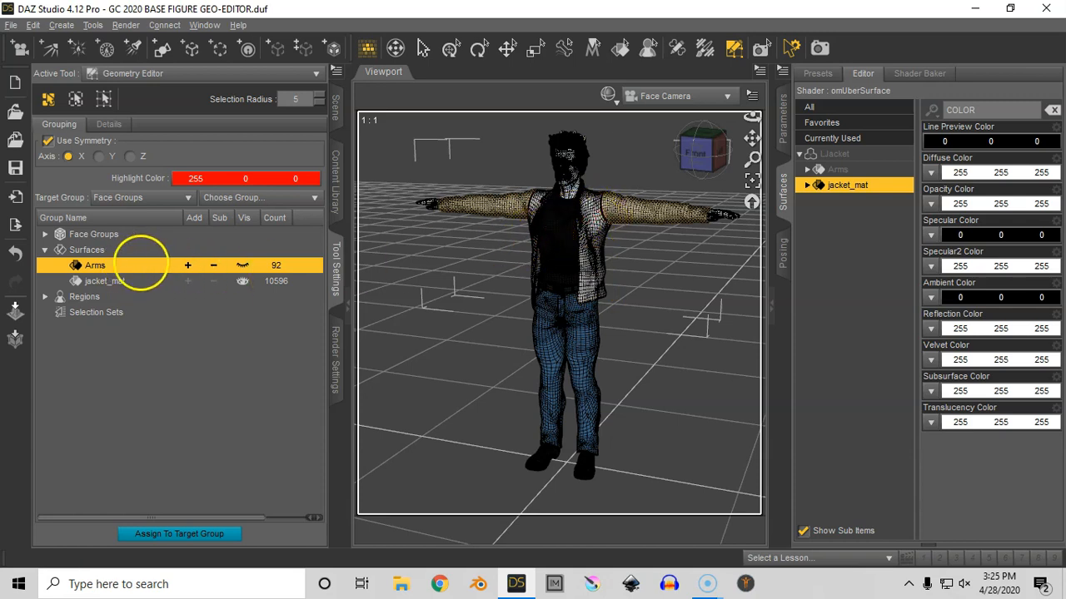
Step: Assign the selected sleeve faces to the Arms surface and make that surface visible again
right_click(139, 270)
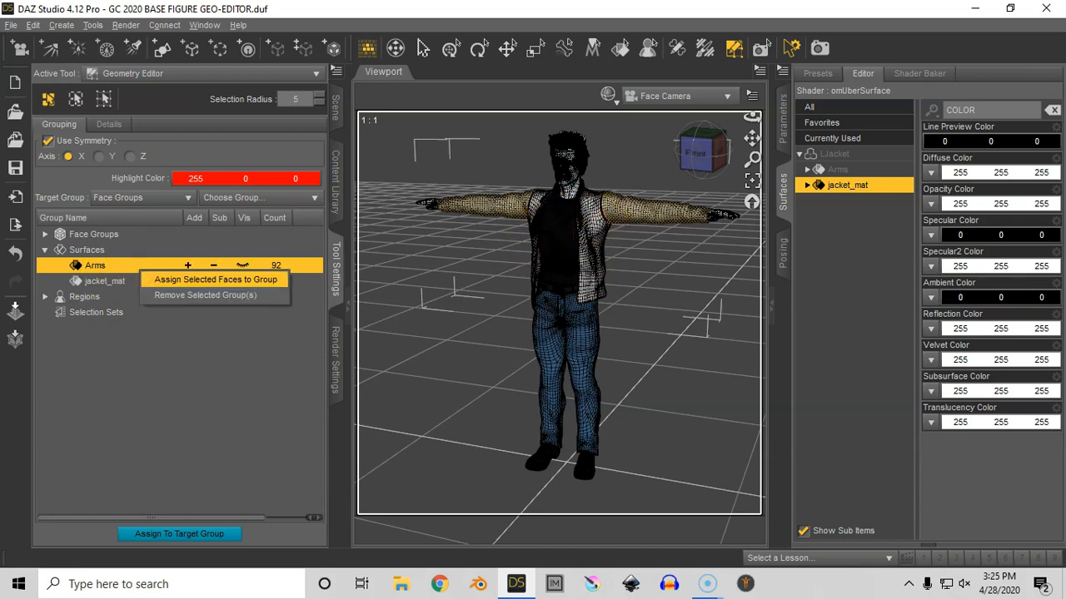
click(163, 281)
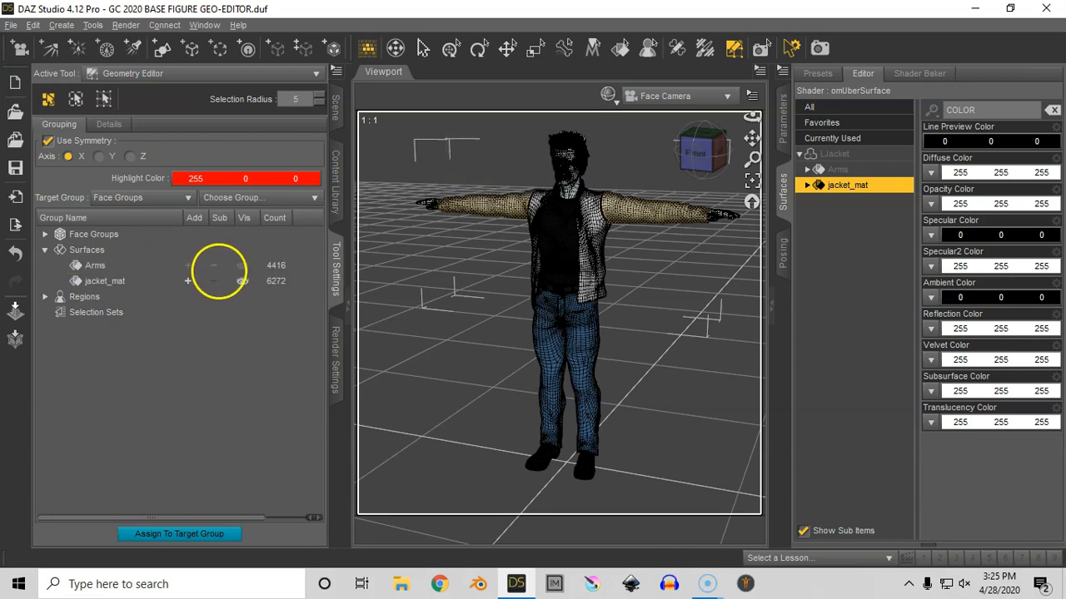
click(241, 266)
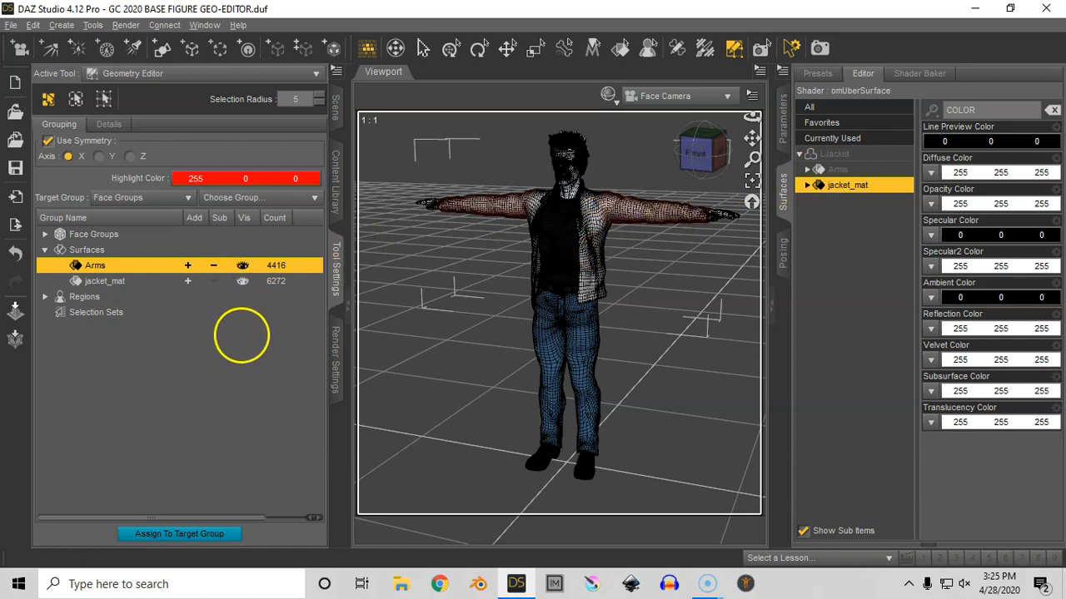
click(222, 351)
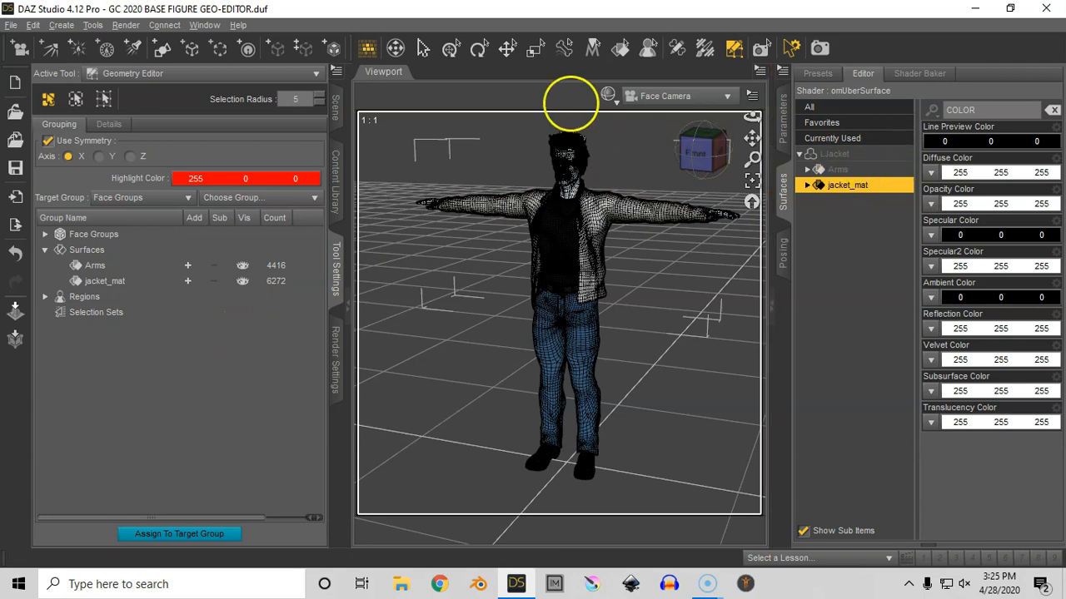
Step: Switch the viewport to Texture Shaded and set the Arms surface's Diffuse Color to red (255, 0, 0)
click(608, 96)
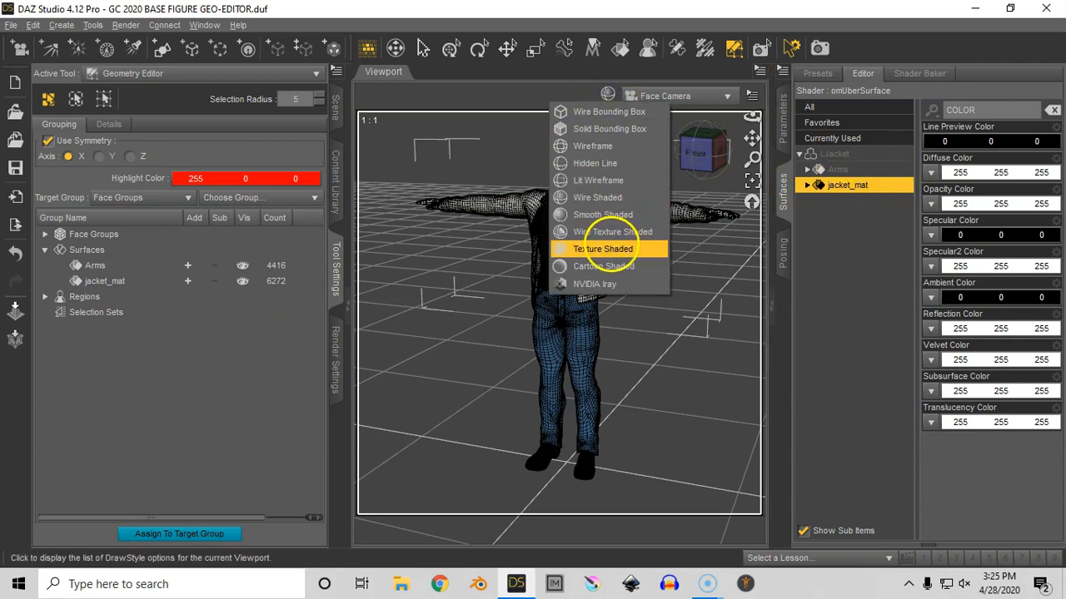
click(612, 248)
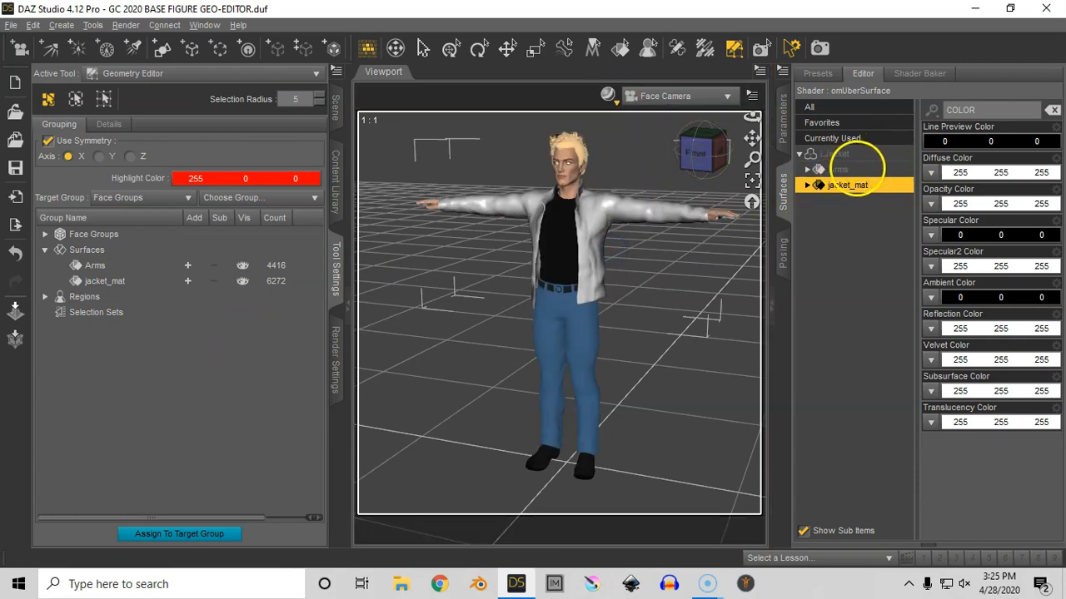
click(855, 168)
click(966, 141)
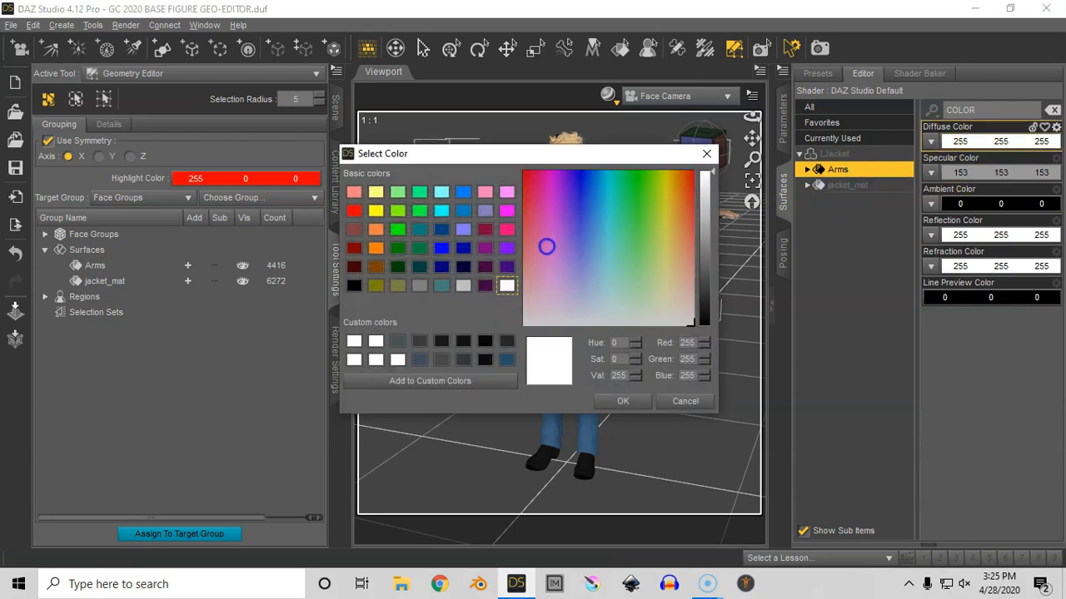
click(354, 211)
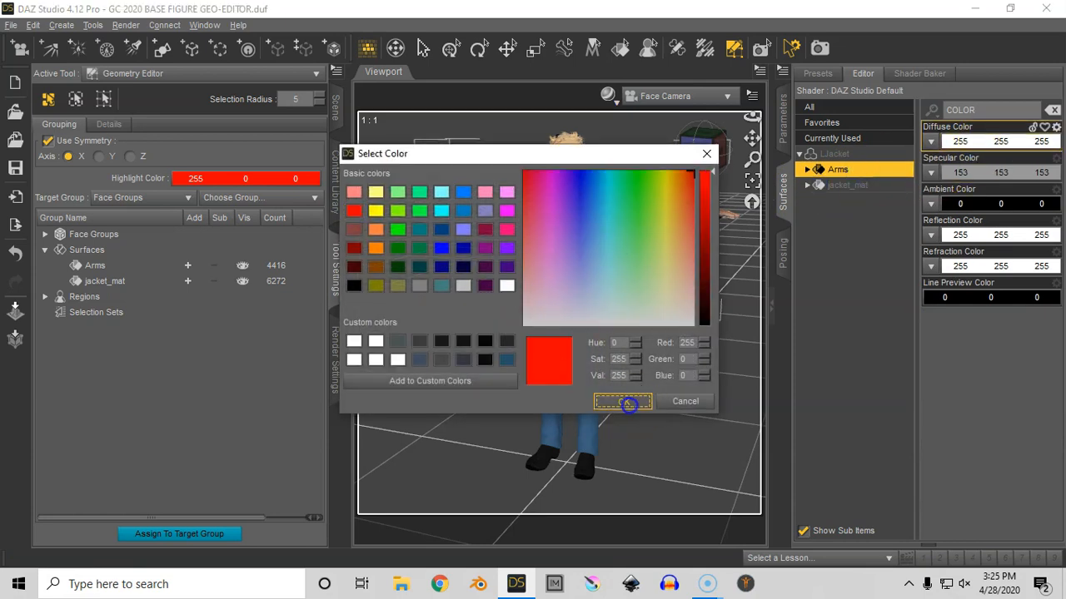
click(623, 401)
Step: Set the Diffuse Color of the jacket_mat surface to blue (0, 0, 255)
click(841, 185)
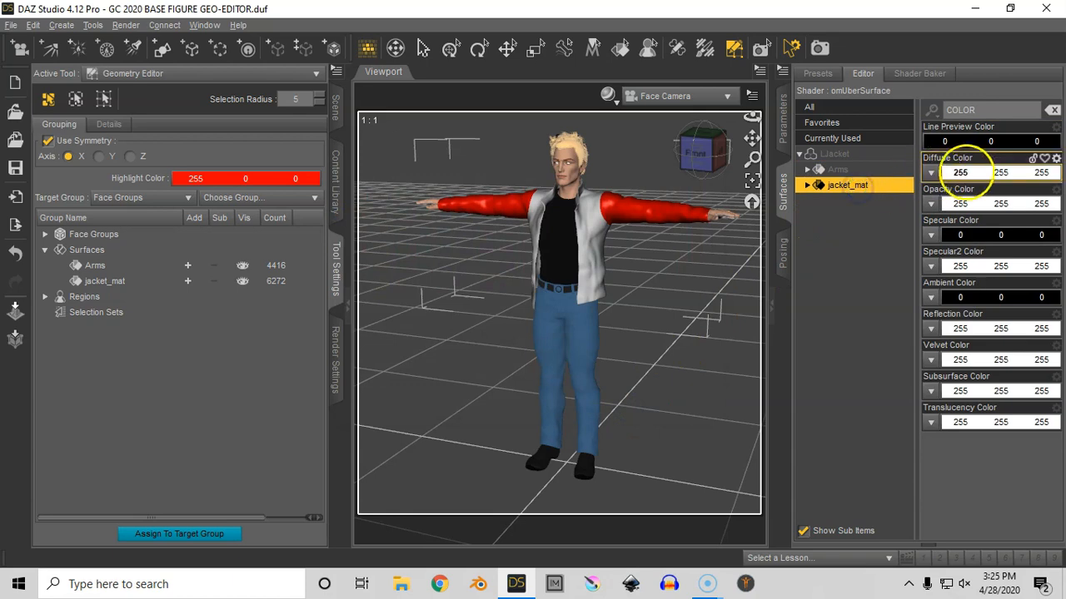
click(959, 173)
click(448, 247)
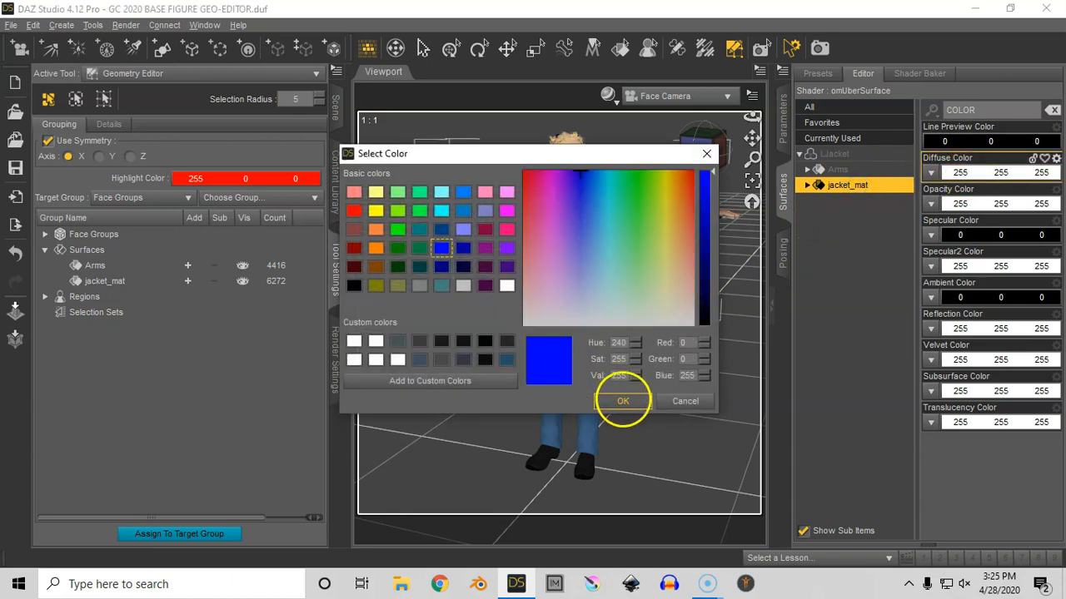
click(622, 401)
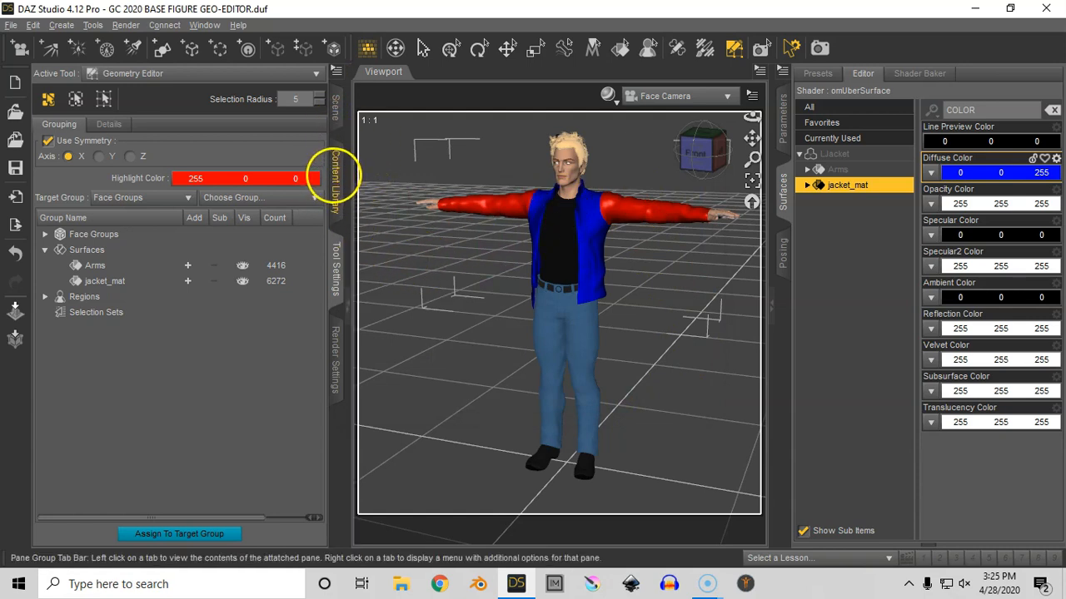
Step: Export the current frame as GC 2020 BASE EXPORT.obj with the mcjTeleBlender4 script and open the figure in Blender
click(335, 175)
double_click(75, 388)
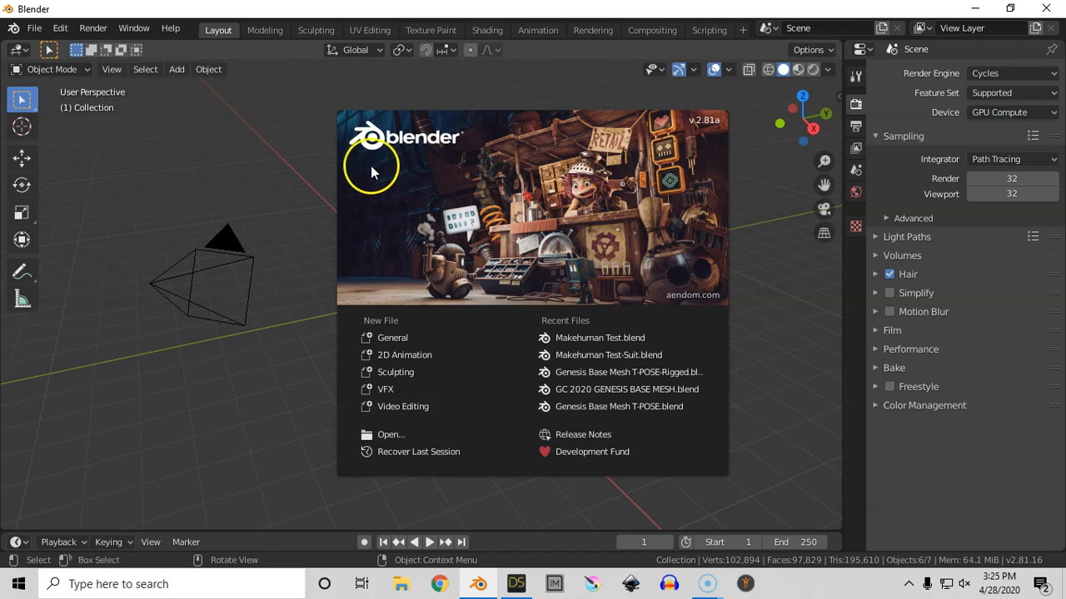
click(293, 148)
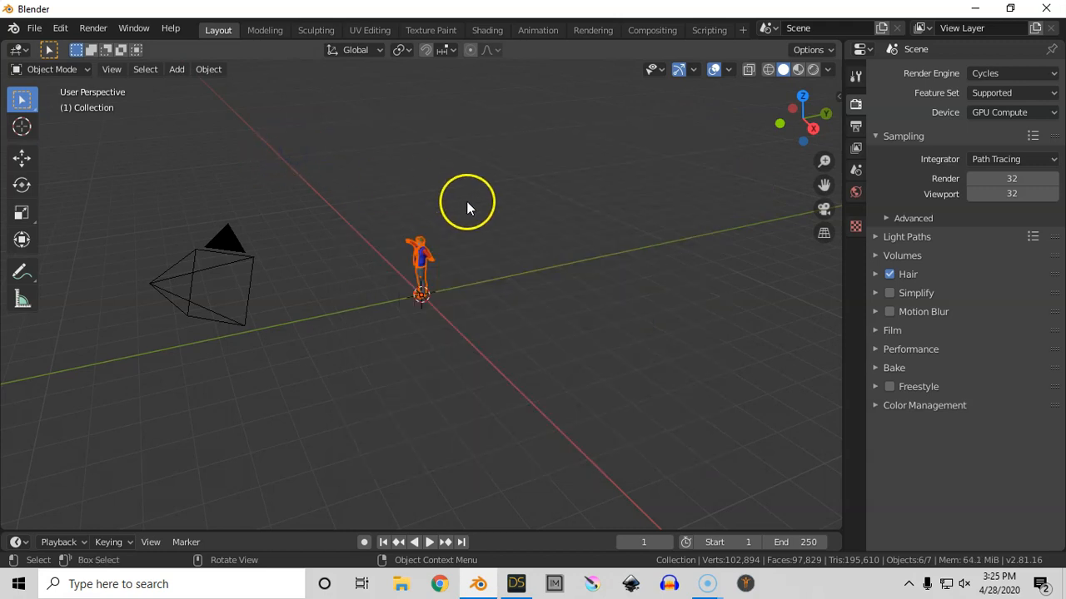
key(KP_1)
key(KP_Decimal)
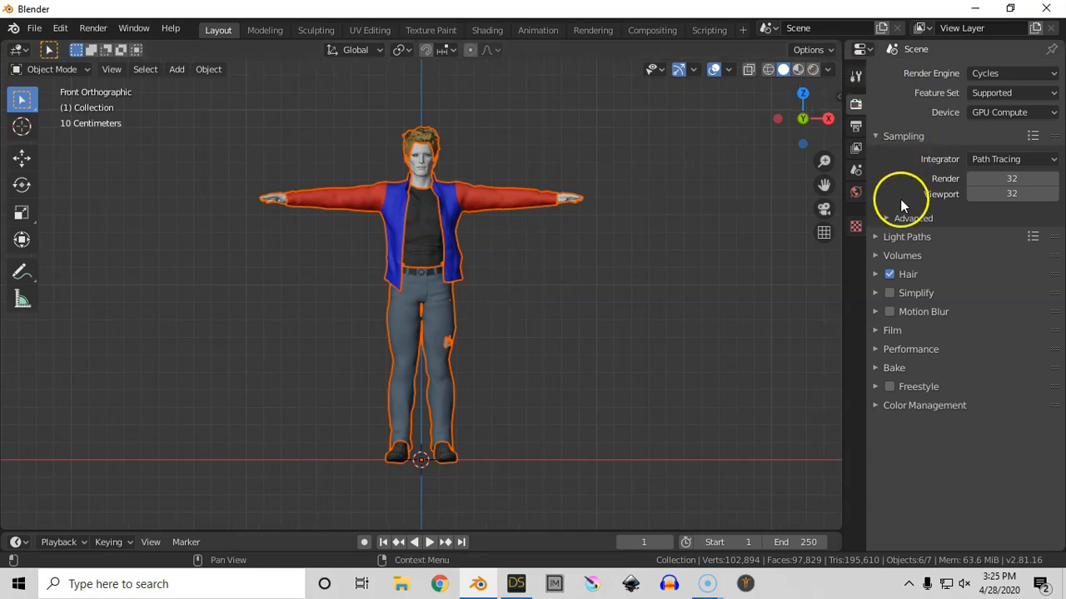
Step: Select the Genesis body and show its complete material slot list, sorted by name
click(424, 174)
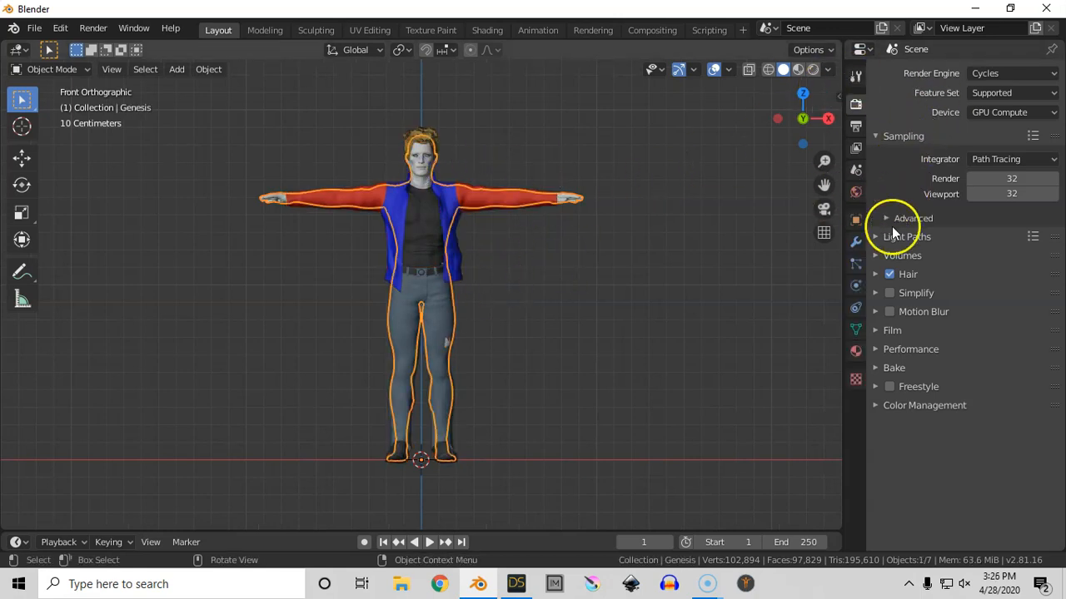
click(855, 350)
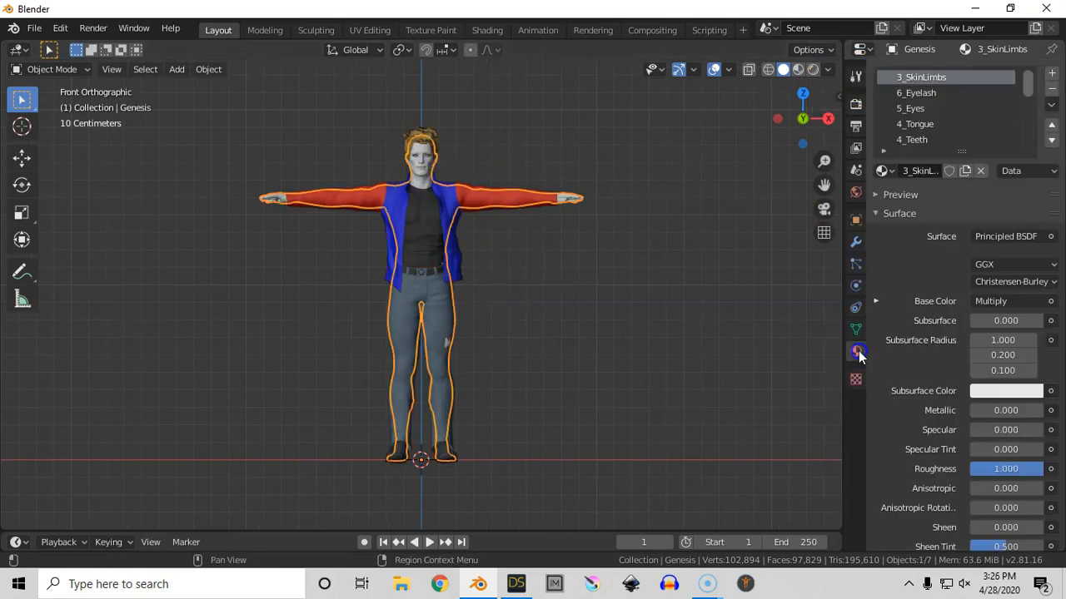
click(883, 151)
click(1010, 164)
drag(963, 152, 963, 278)
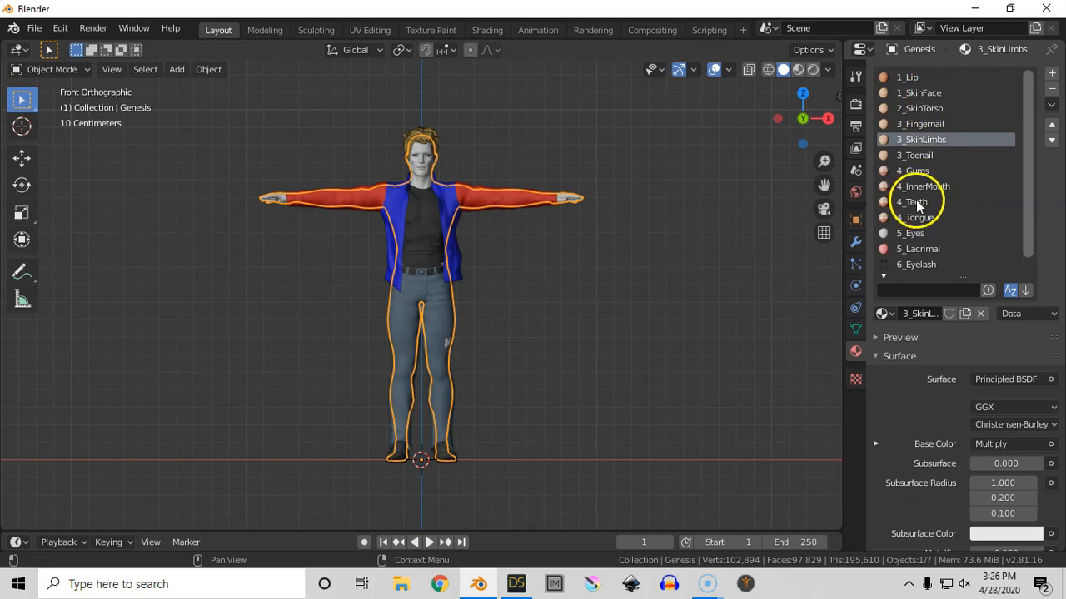
Step: Select the jacket and inspect its Arms and jacket_mat materials in turn
click(451, 210)
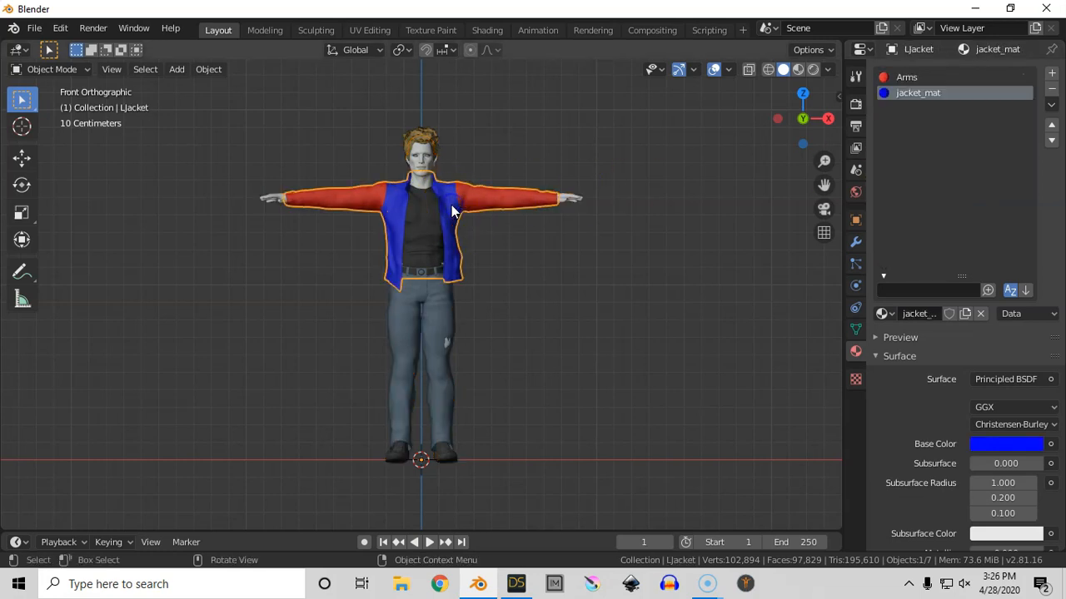
click(907, 77)
click(916, 92)
Step: Switch back to DAZ Studio and close the mcjTeleBlender4 export dialog
click(516, 583)
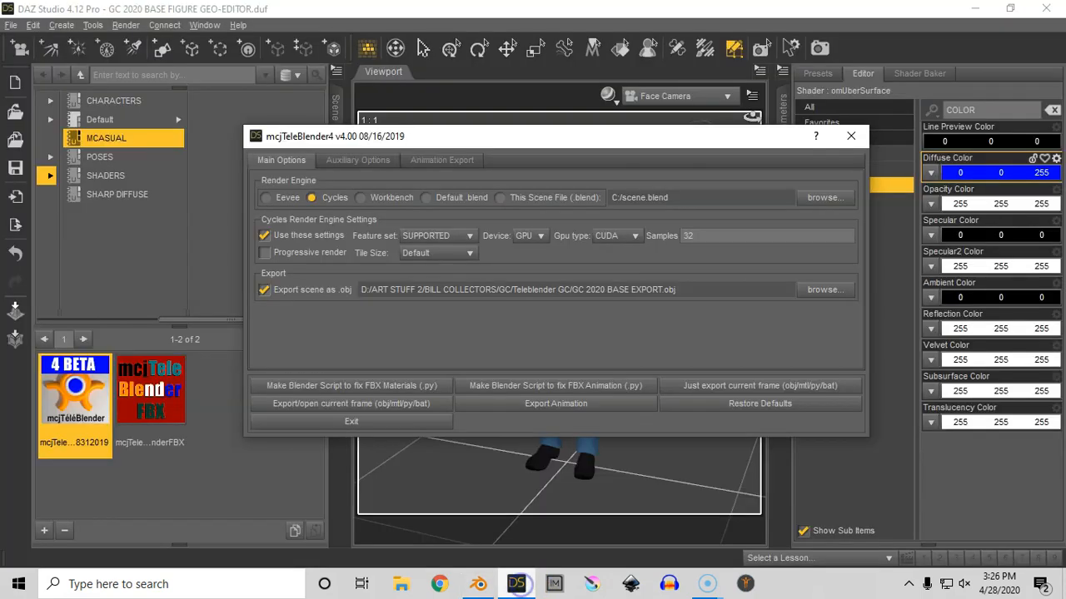
click(851, 137)
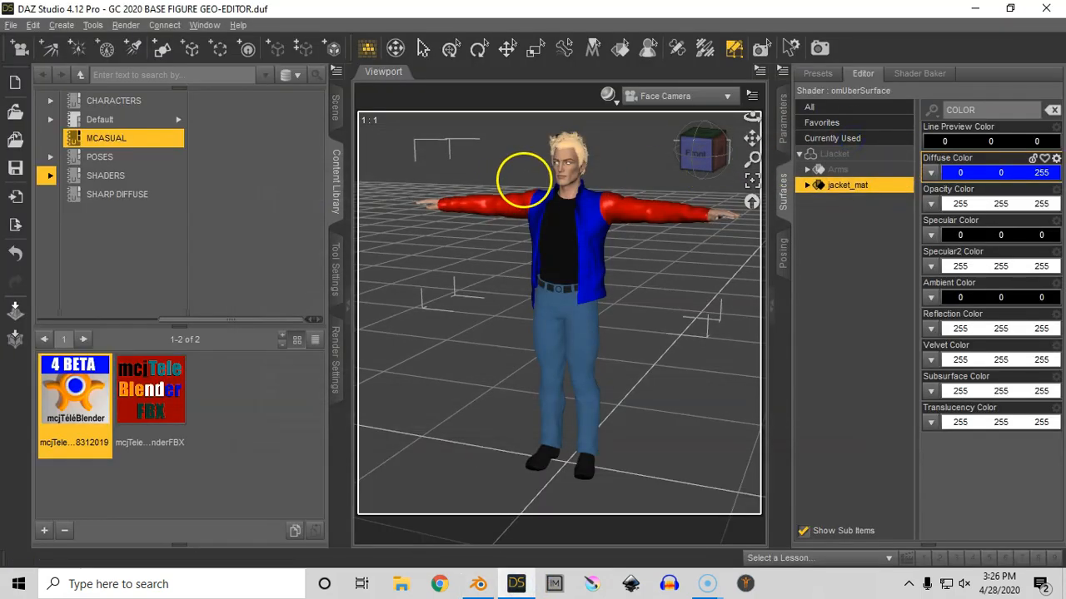